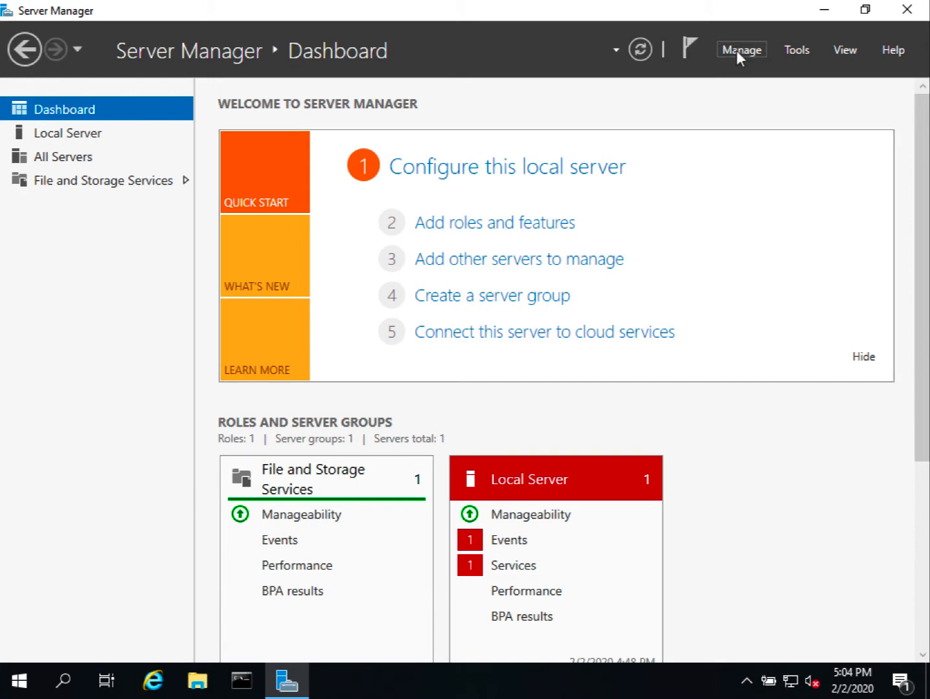
Start the Add Roles and Features Wizard and continue past its introductory page without skipping that page by default
left_click(736, 52)
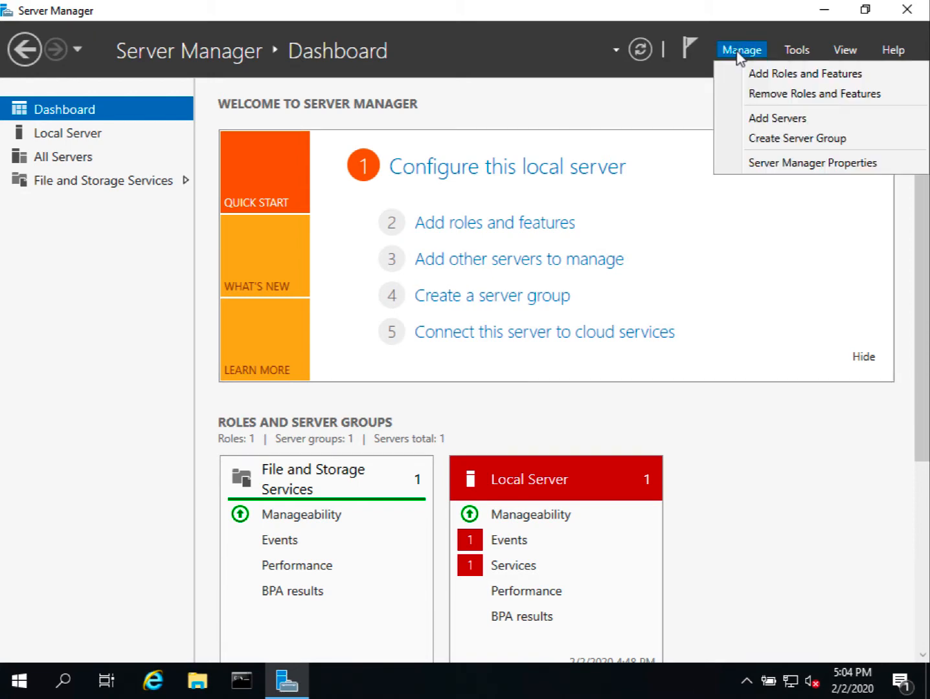
left_click(798, 75)
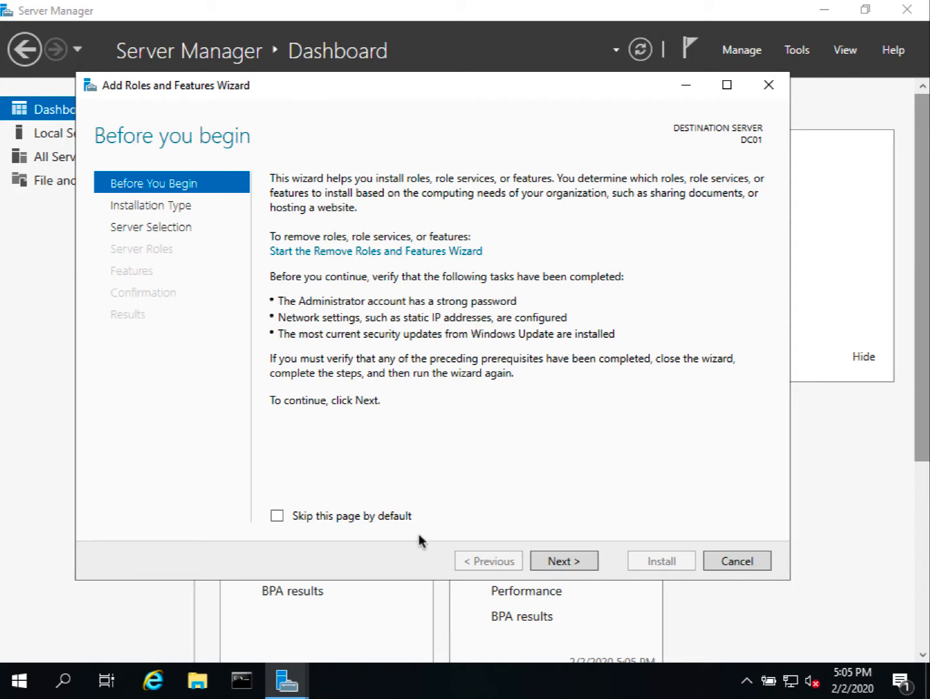
left_click(278, 518)
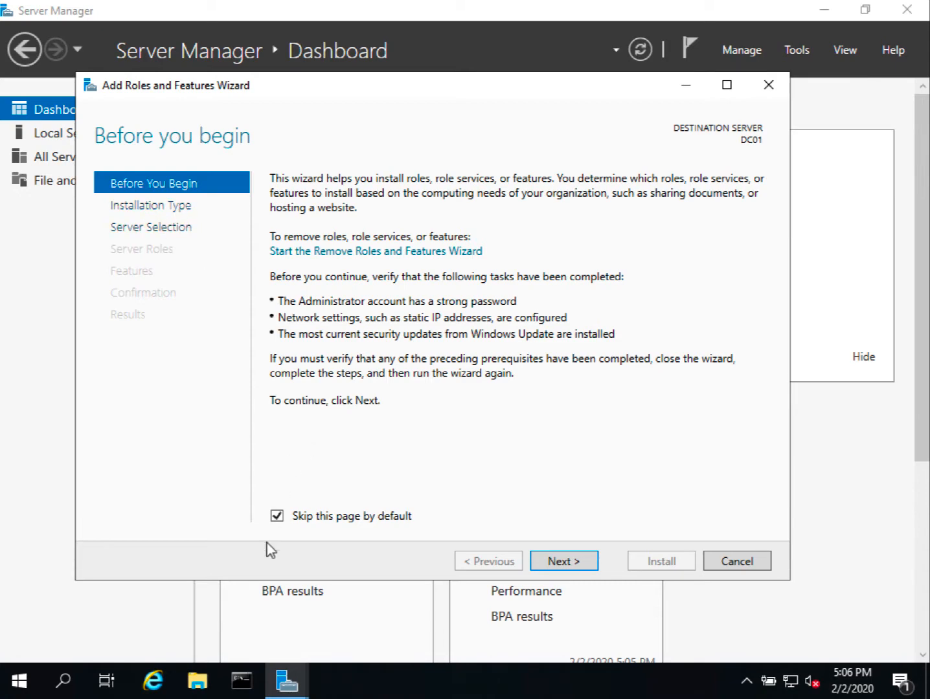
left_click(281, 516)
left_click(562, 566)
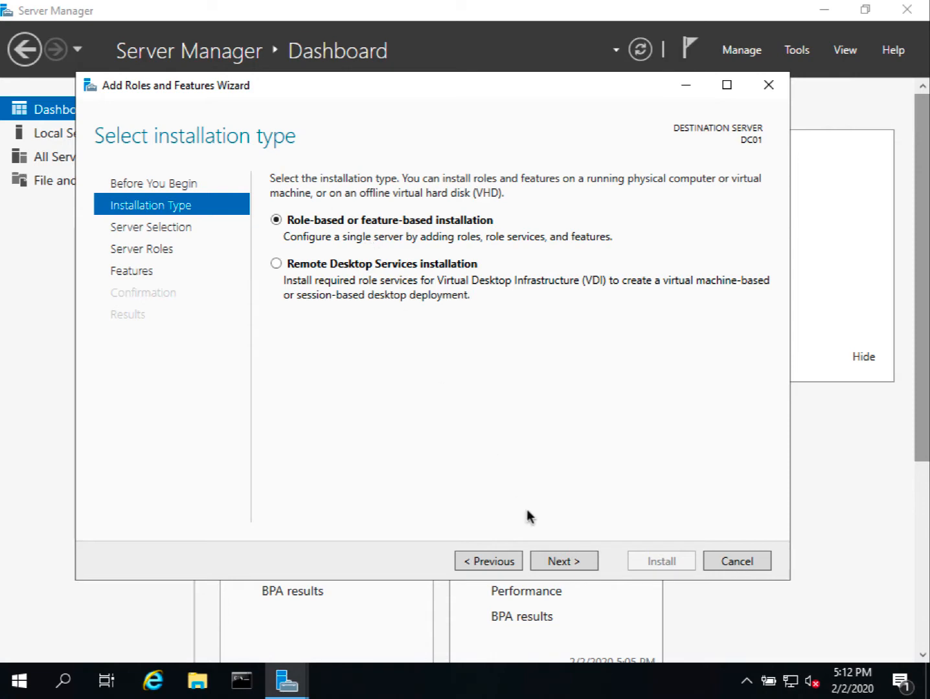
Accept the role-based or feature-based installation, choose DC01 from the server pool as destination, and proceed to the server roles
left_click(561, 563)
left_click(563, 565)
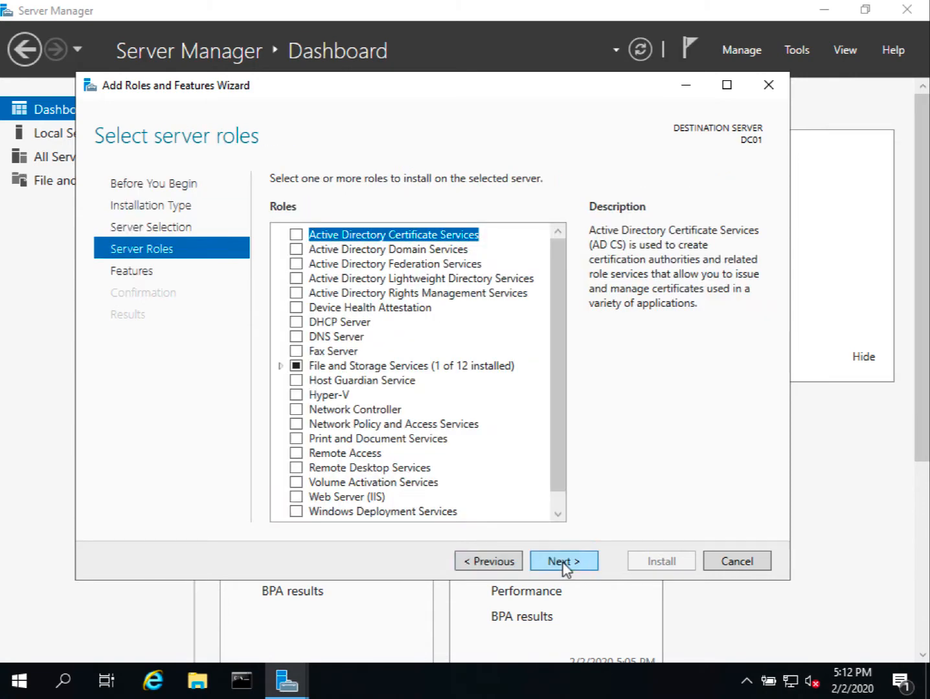
left_click(461, 562)
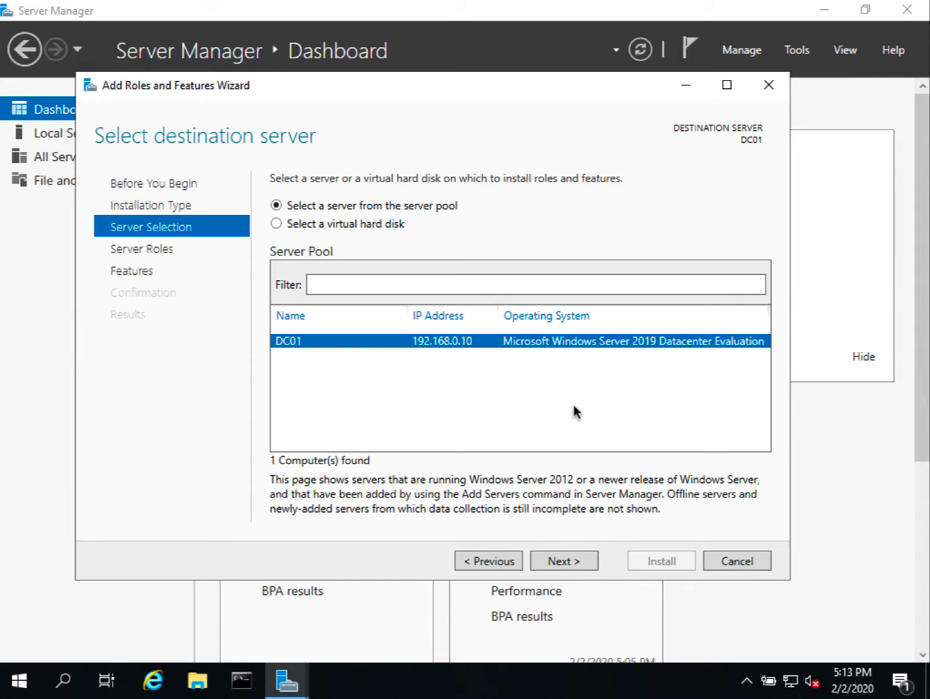
left_click(451, 346)
left_click(563, 562)
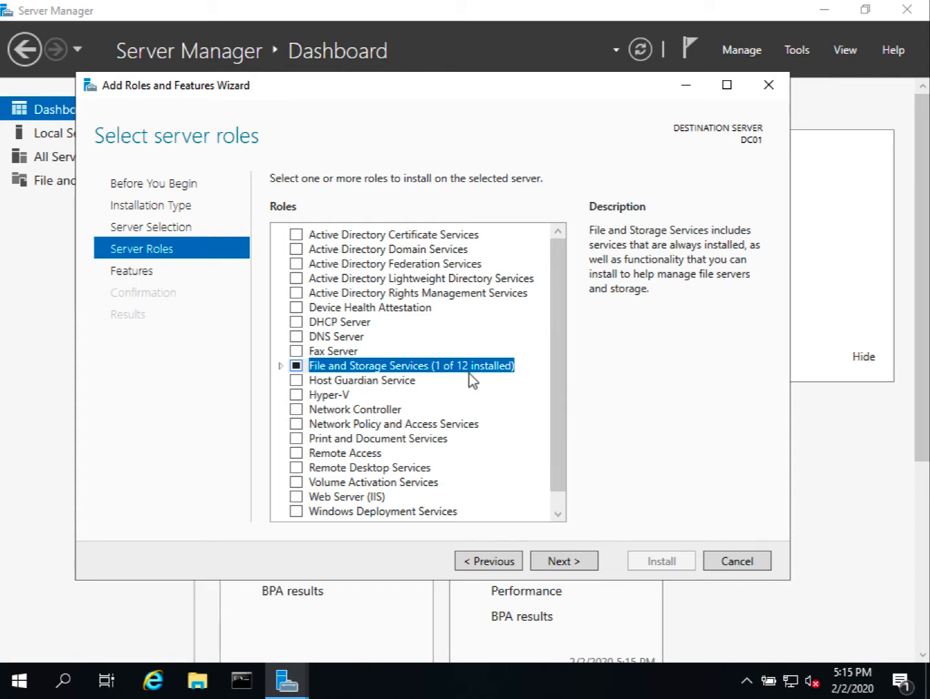
Examine the role services nested under File and Storage Services, including those in File and iSCSI Services
left_click(280, 366)
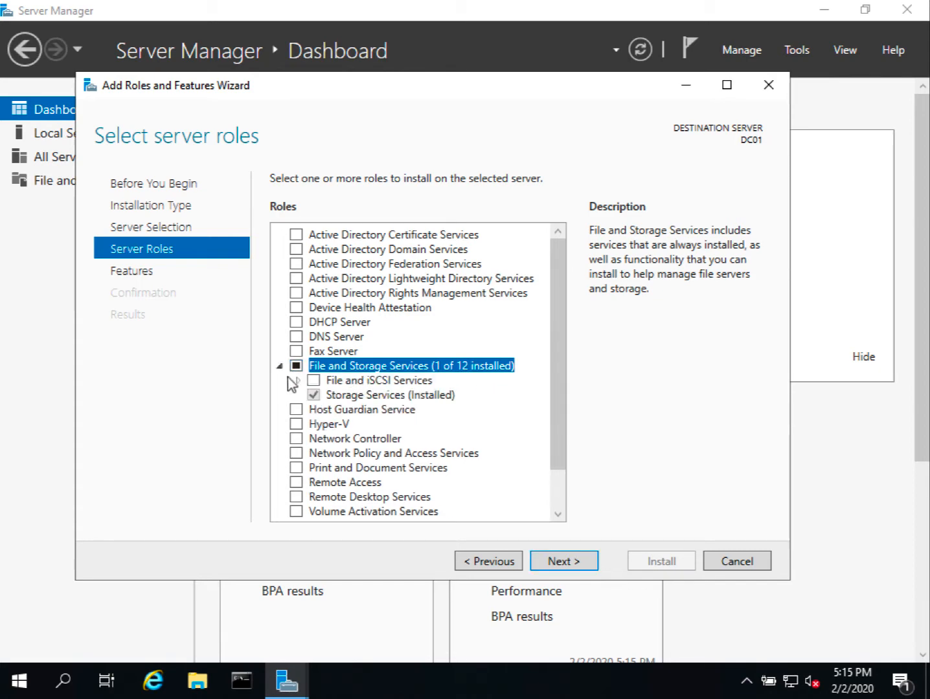
left_click(297, 381)
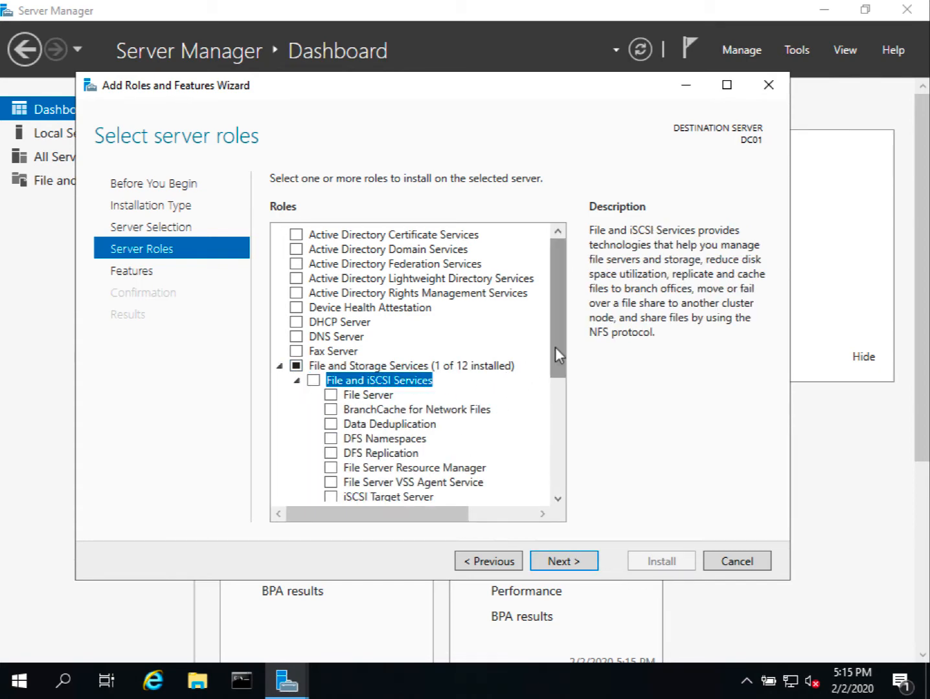
left_click_drag(555, 347, 553, 393)
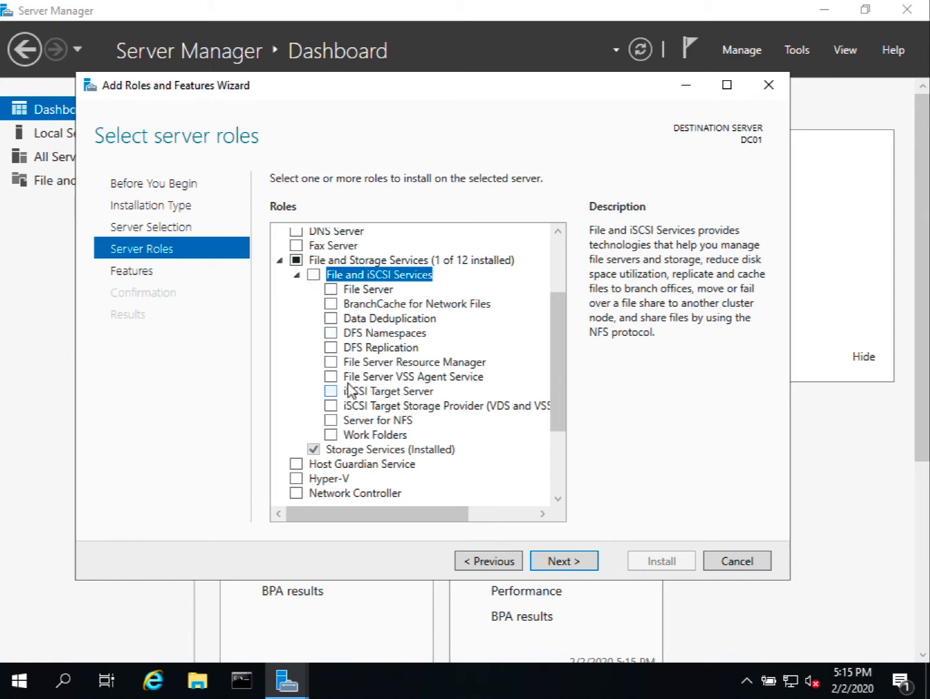
left_click(298, 276)
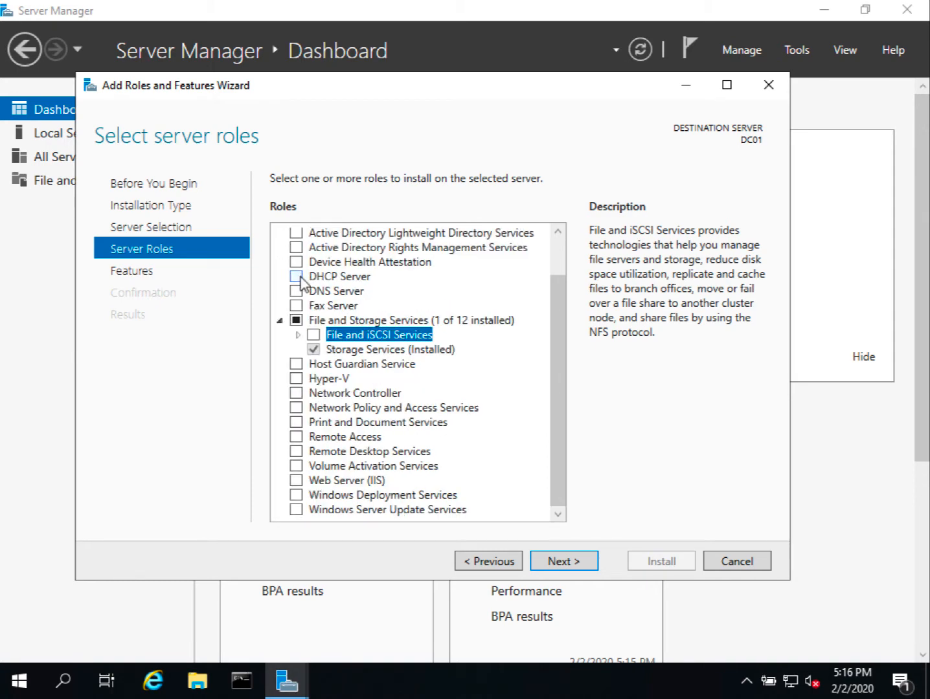
left_click(282, 320)
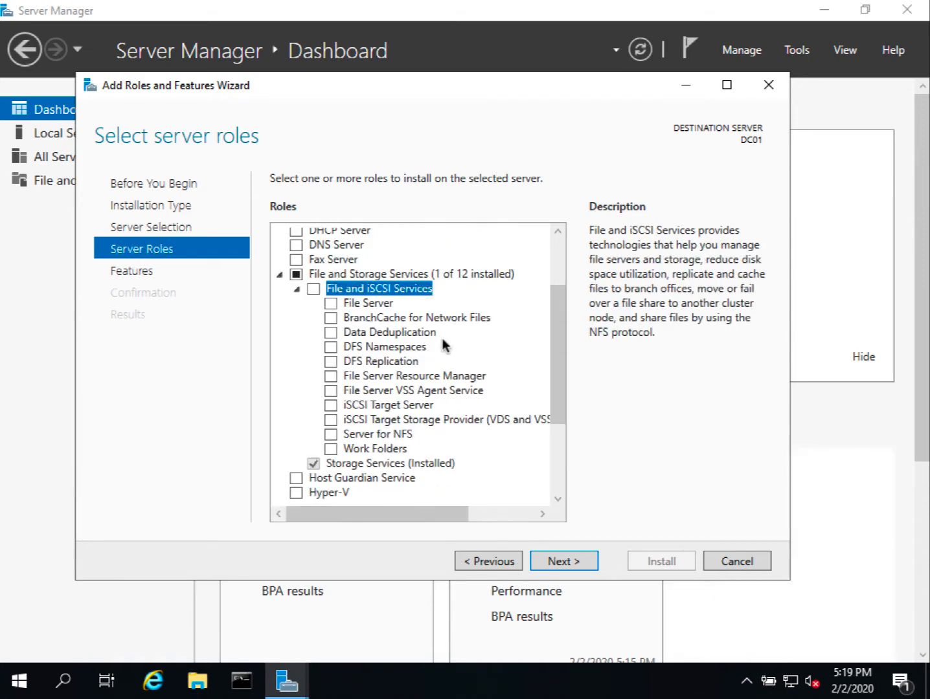
left_click(297, 289)
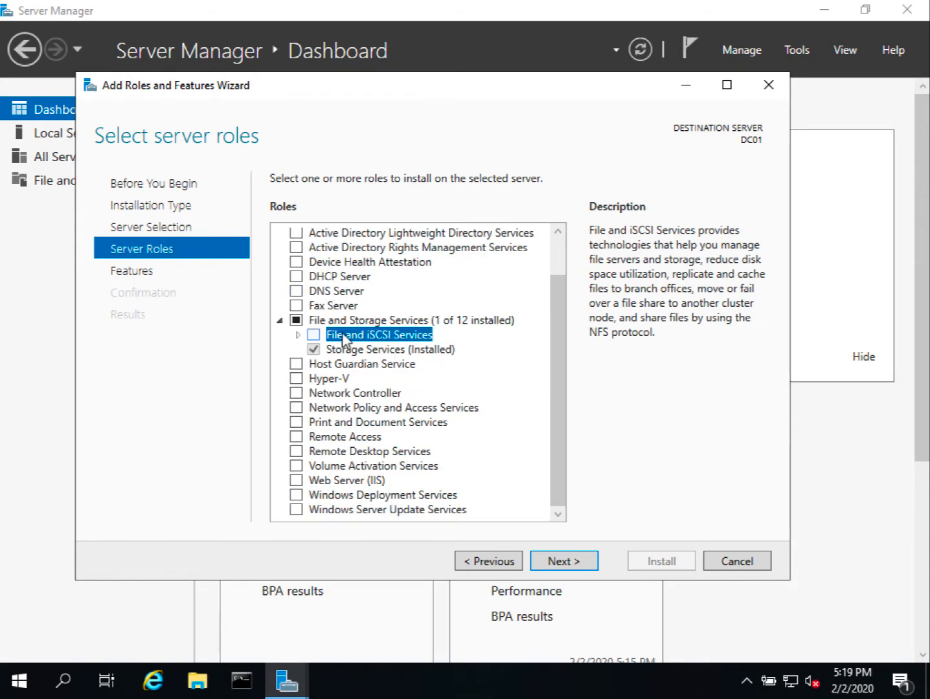
double_click(403, 320)
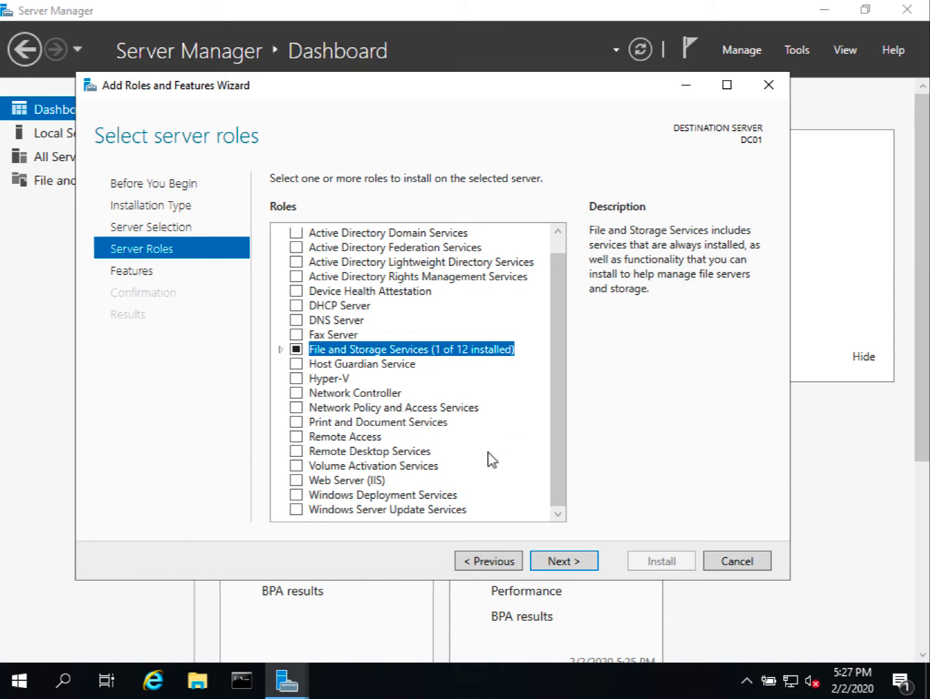
left_click(389, 468)
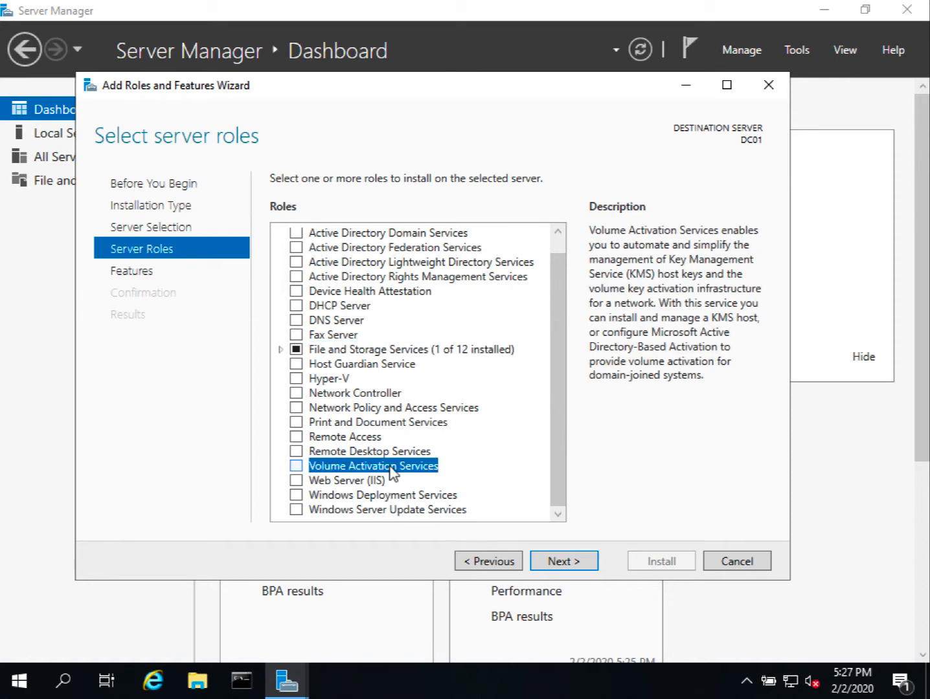
left_click(297, 466)
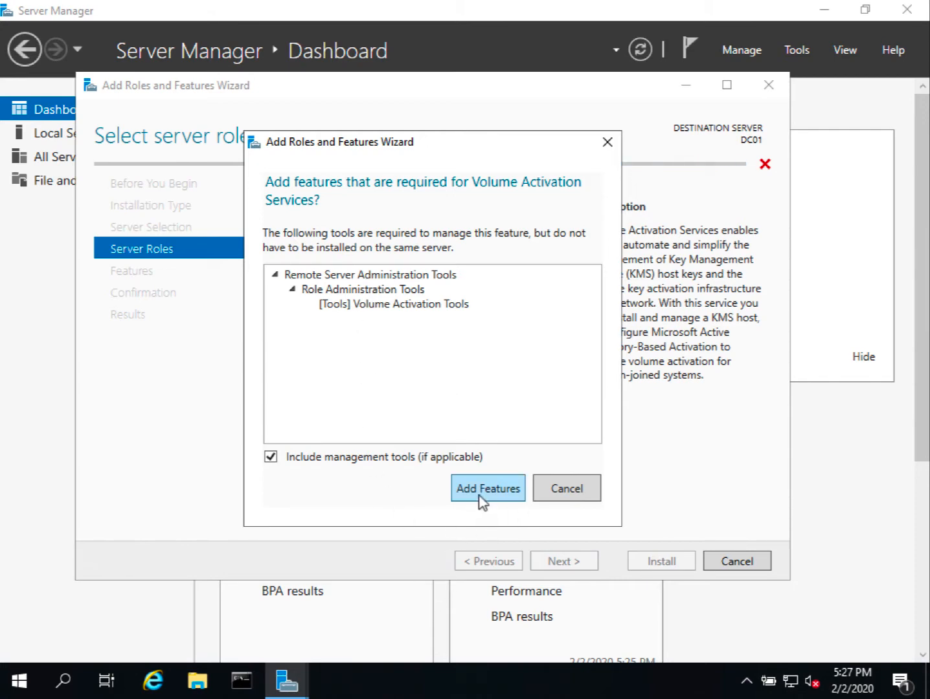
left_click(561, 490)
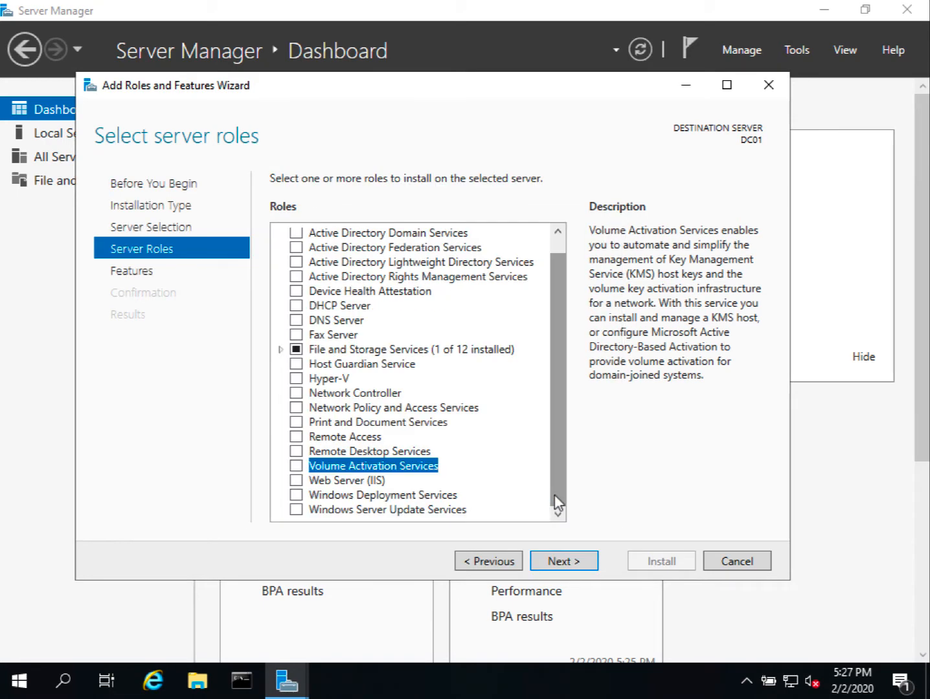
left_click(296, 481)
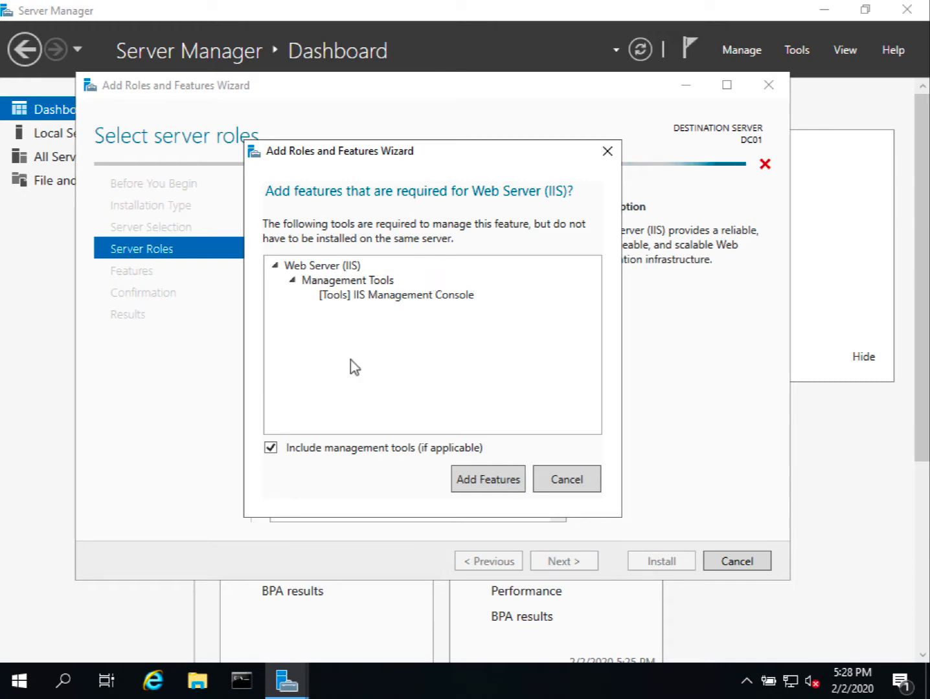
left_click(606, 153)
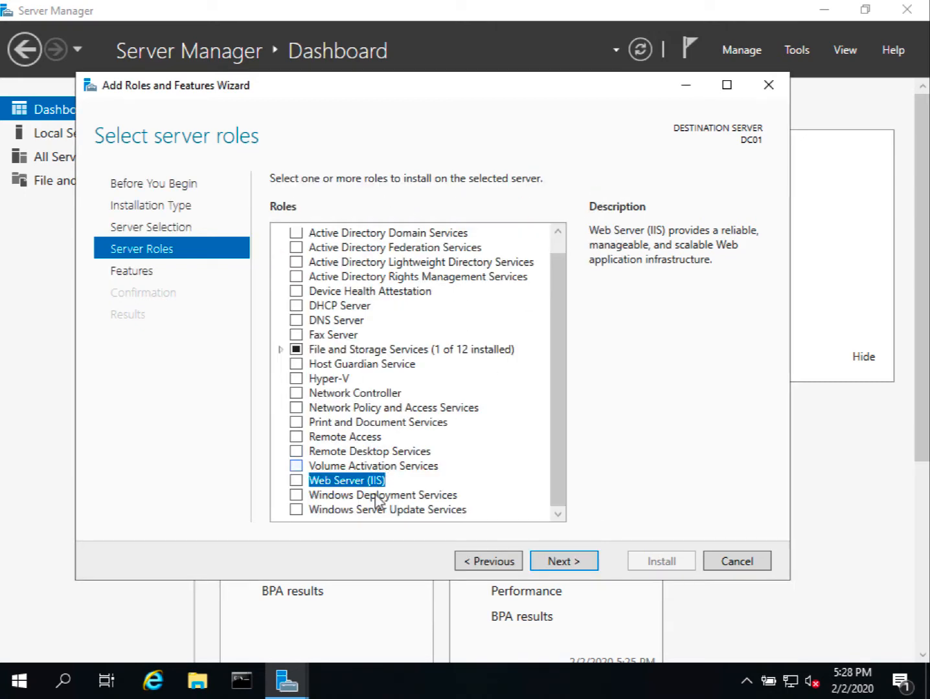
Select the Web Server (IIS) role with its required management tools, and select the Remote Access role as well
left_click(296, 481)
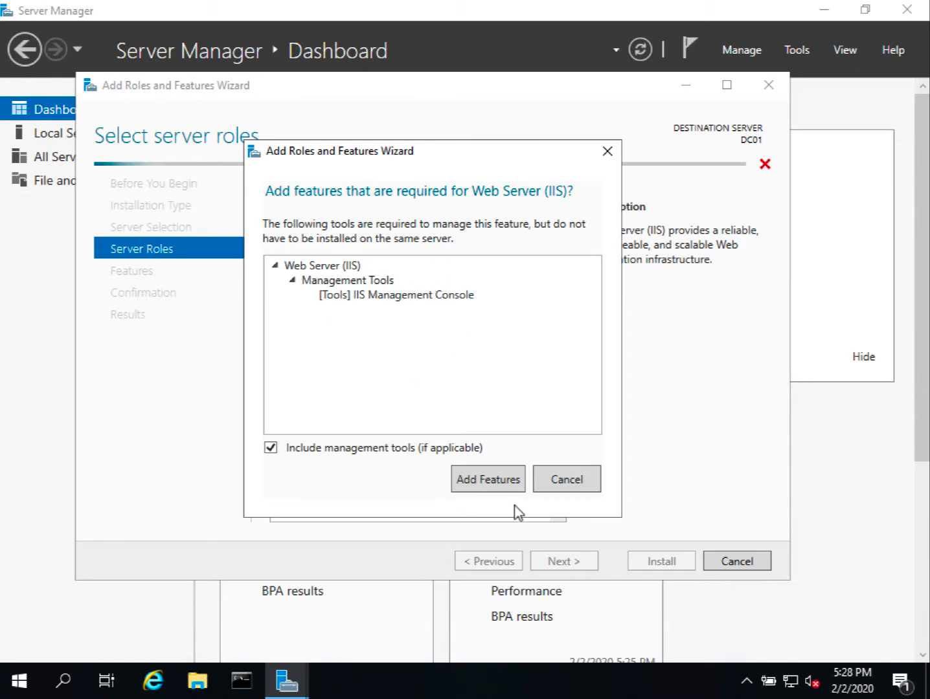
left_click(492, 486)
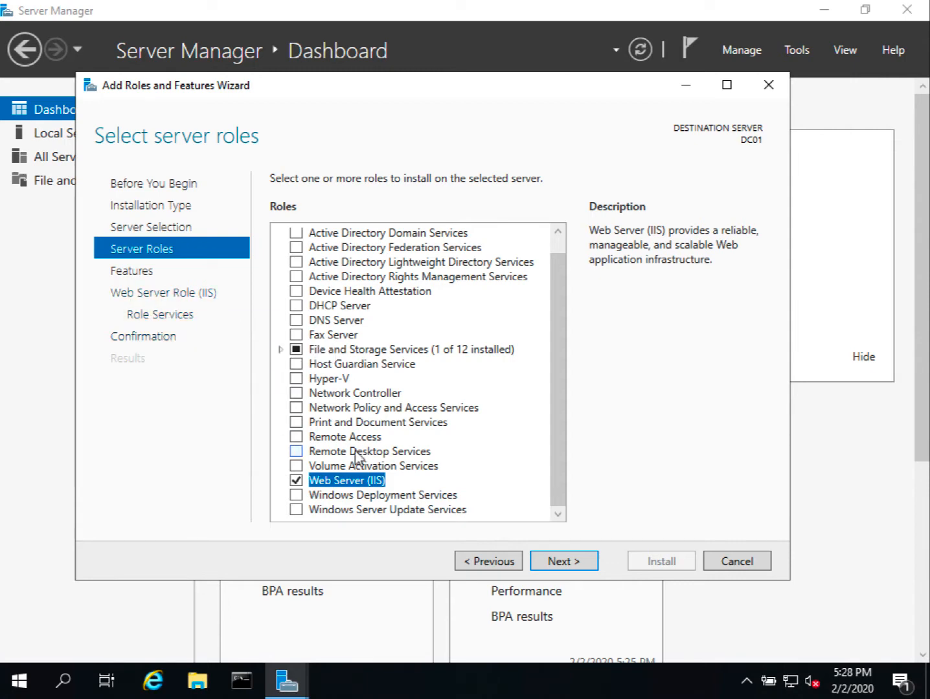
left_click(296, 437)
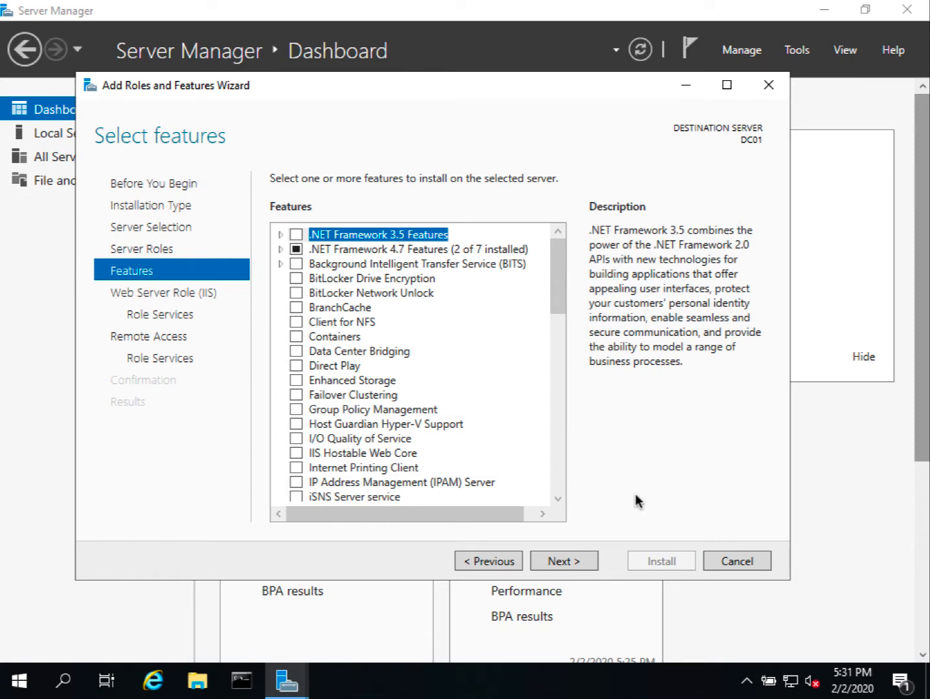
Review the role services for Web Server (IIS) and Remote Access, including the features required by DirectAccess and VPN (RAS)
left_click(182, 322)
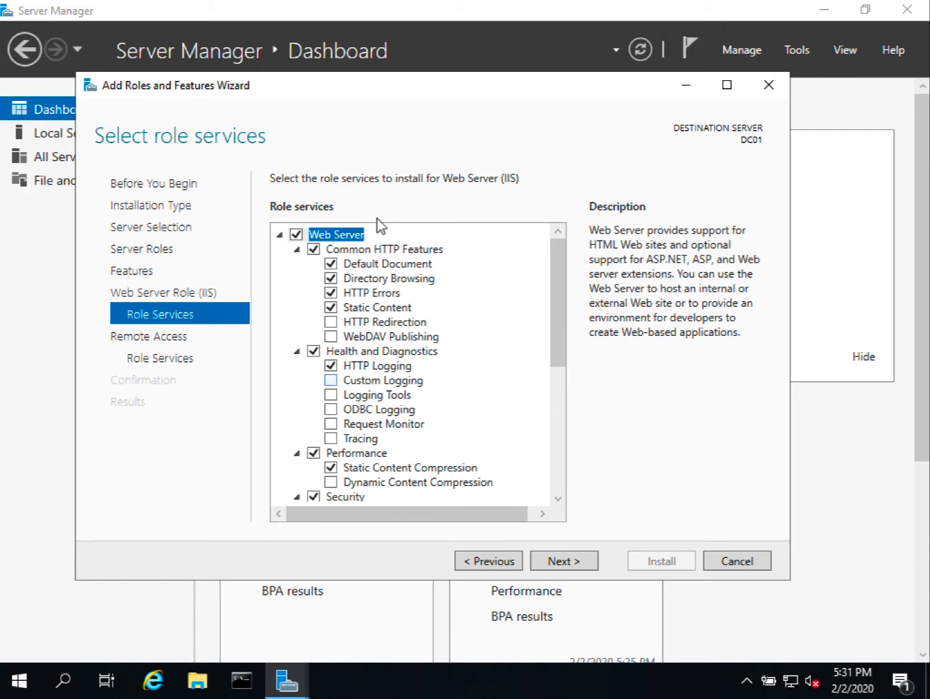
left_click(164, 339)
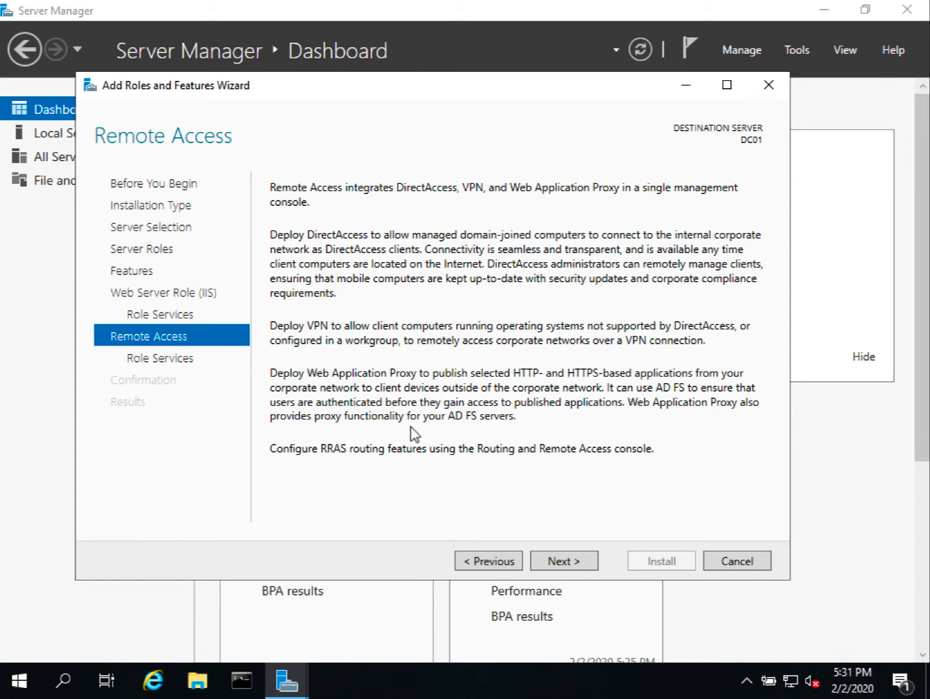
left_click(186, 365)
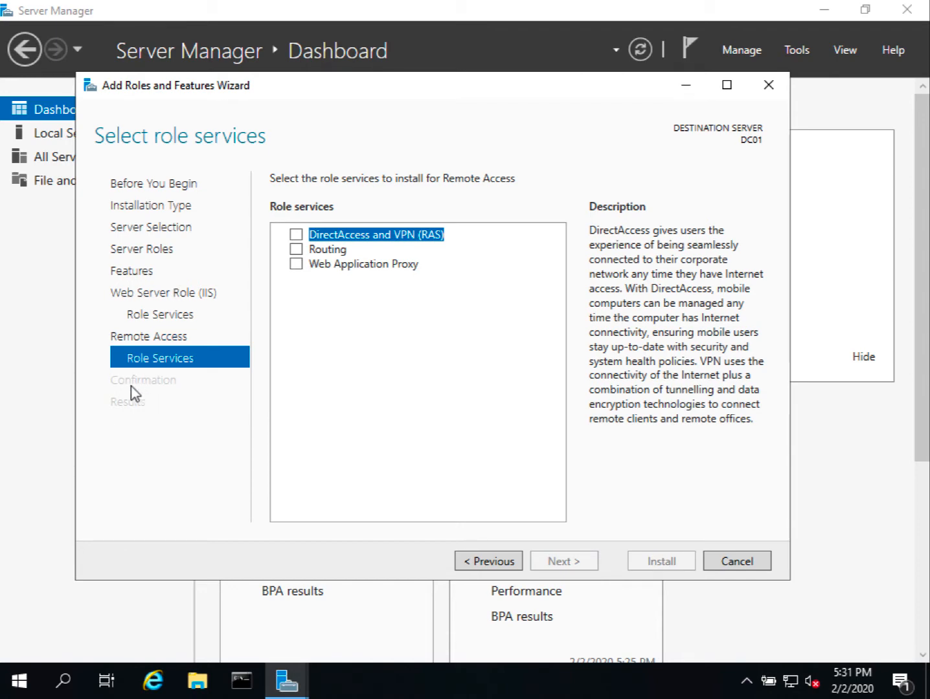
left_click(297, 235)
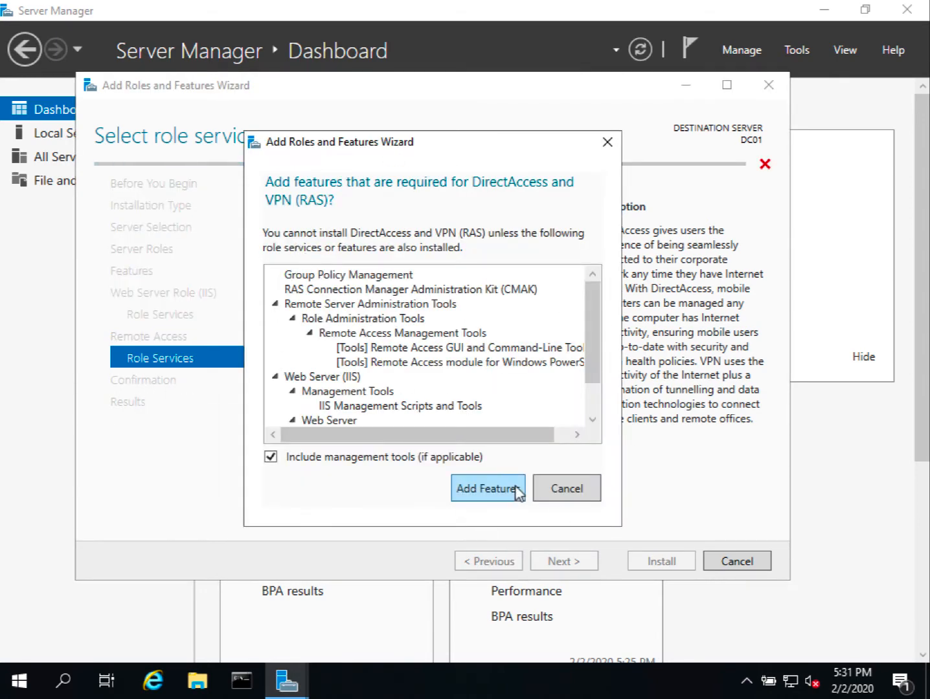
left_click(550, 493)
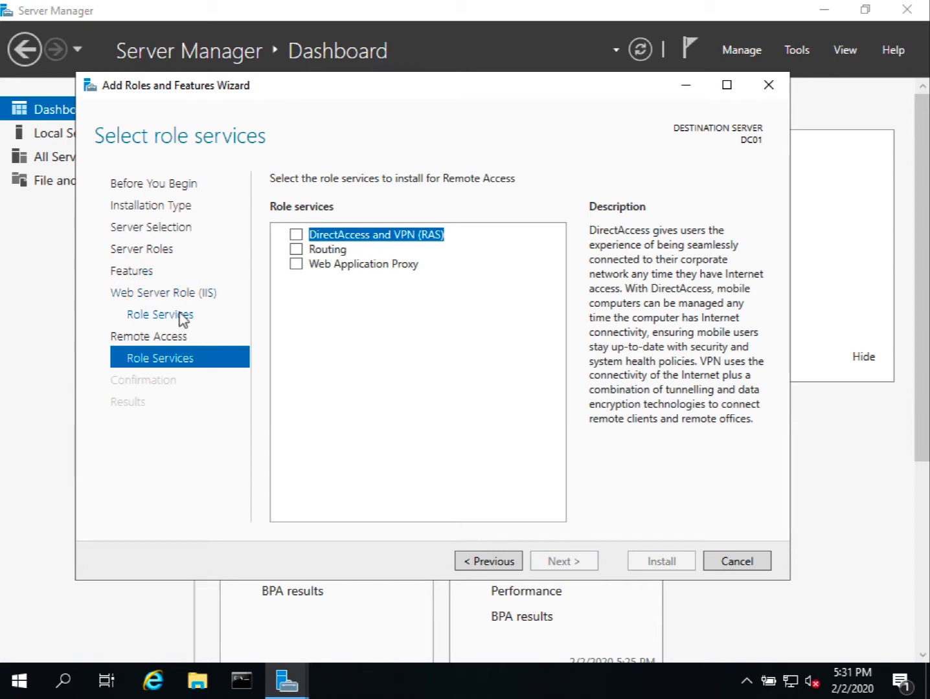
Compare the role services offered for Web Server (IIS) with those for Remote Access, and revisit the features list
left_click(181, 314)
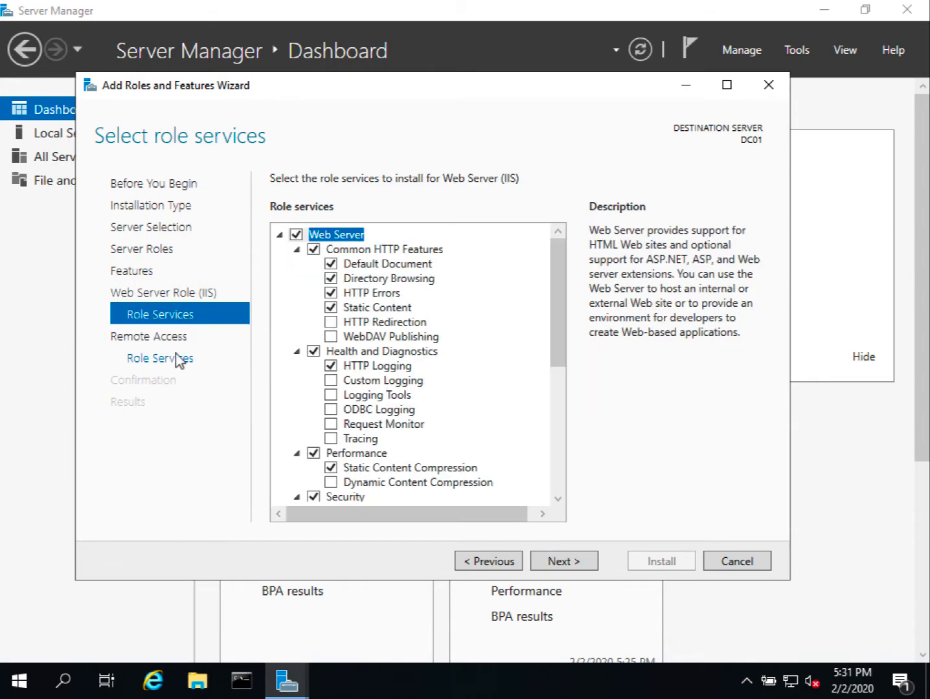
left_click(181, 356)
left_click(179, 314)
left_click(181, 357)
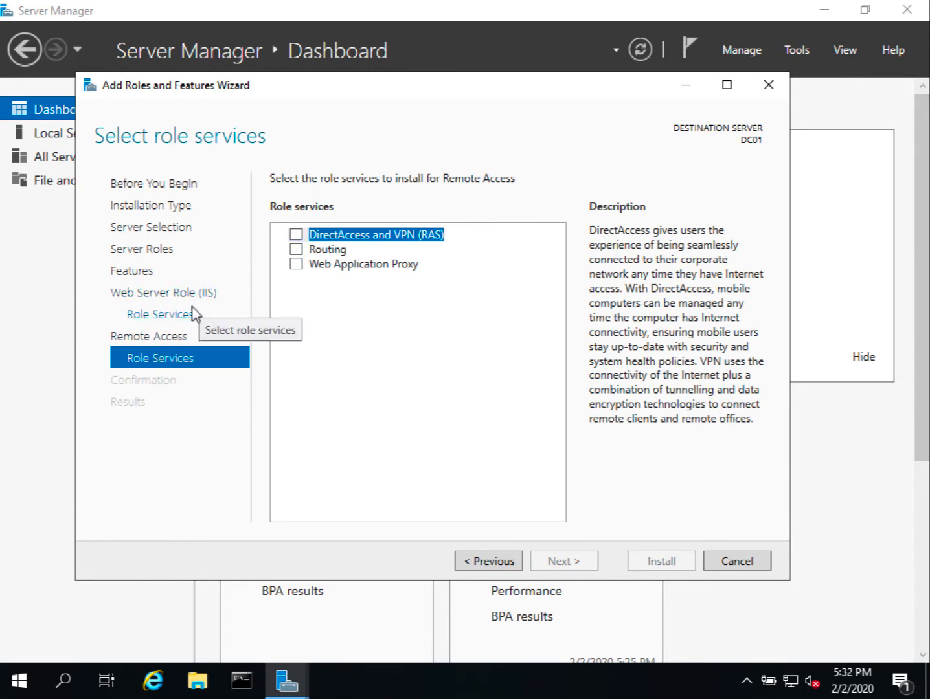
left_click(173, 315)
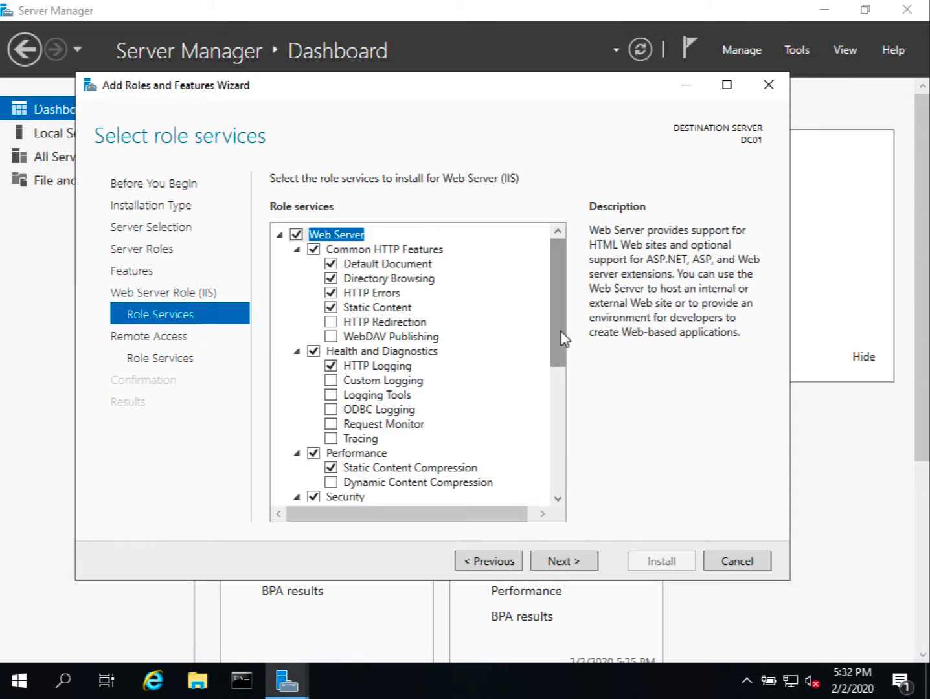
left_click_drag(564, 338, 556, 499)
left_click_drag(549, 434, 557, 239)
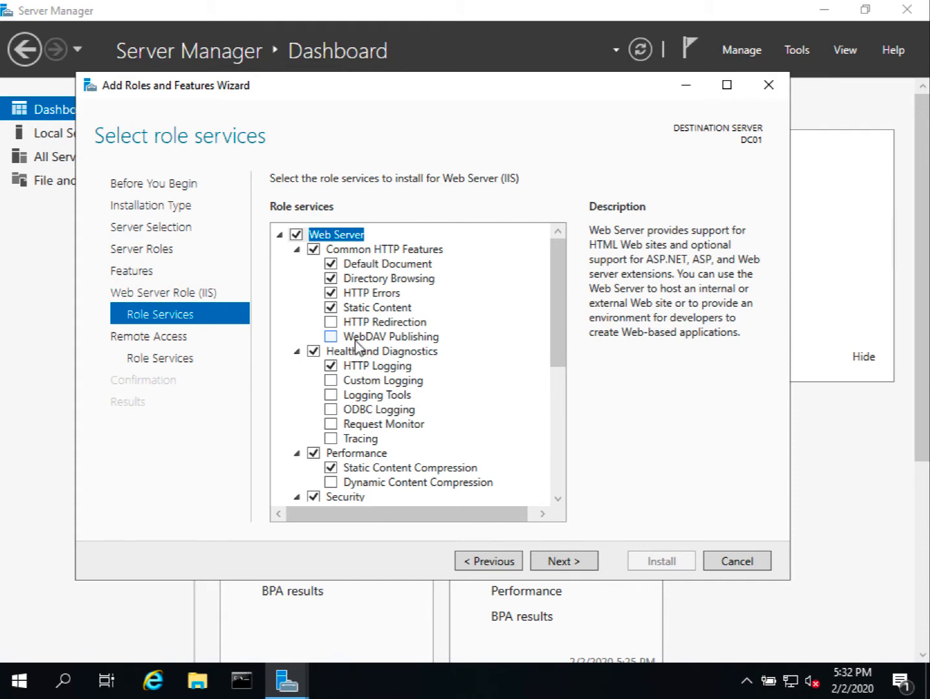
left_click(165, 294)
left_click(141, 272)
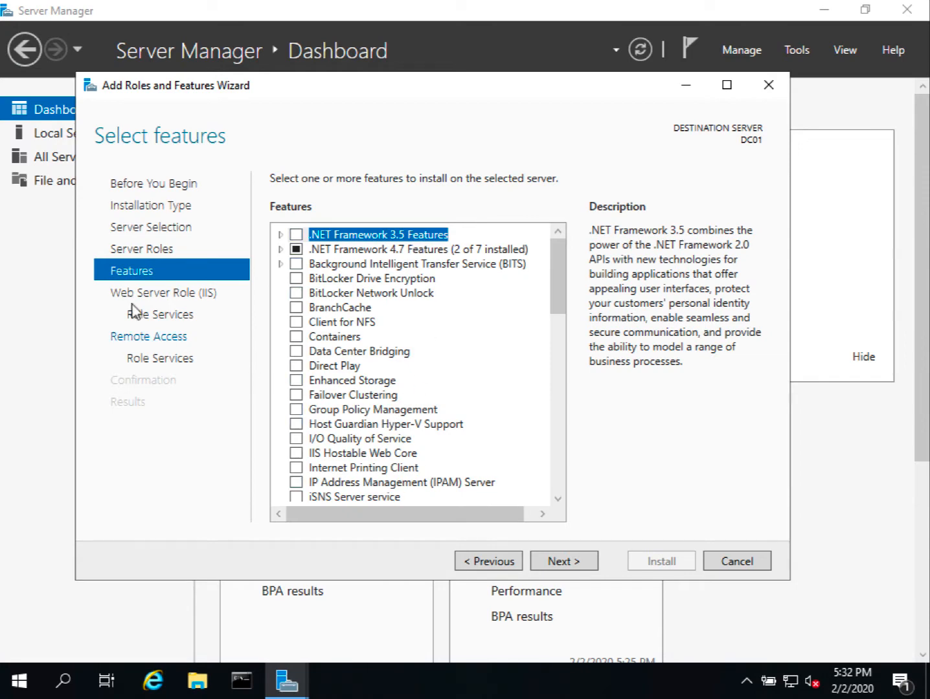
left_click(151, 296)
left_click(150, 314)
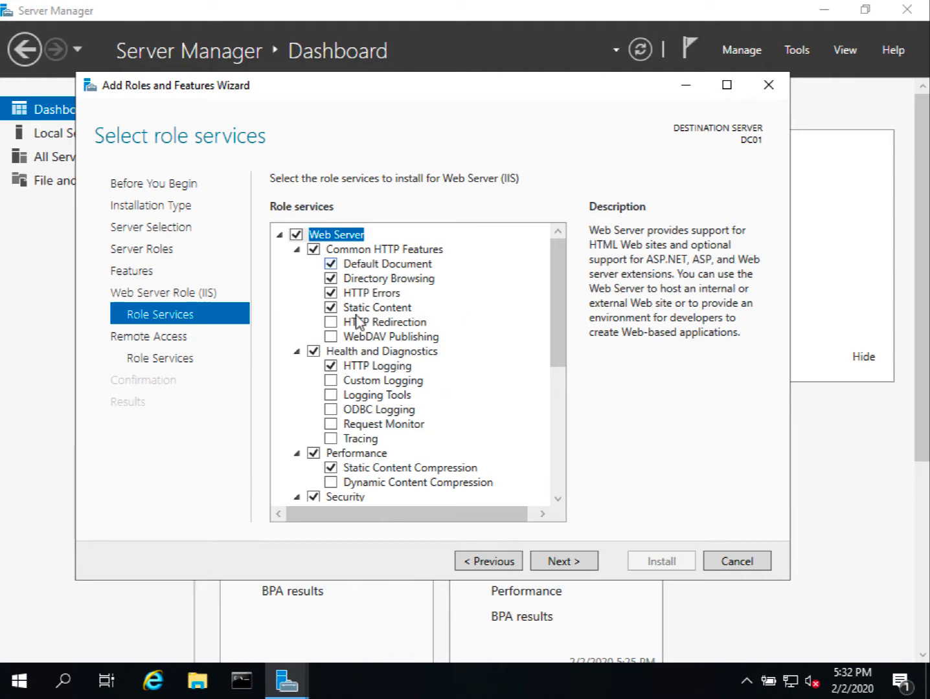
left_click(182, 359)
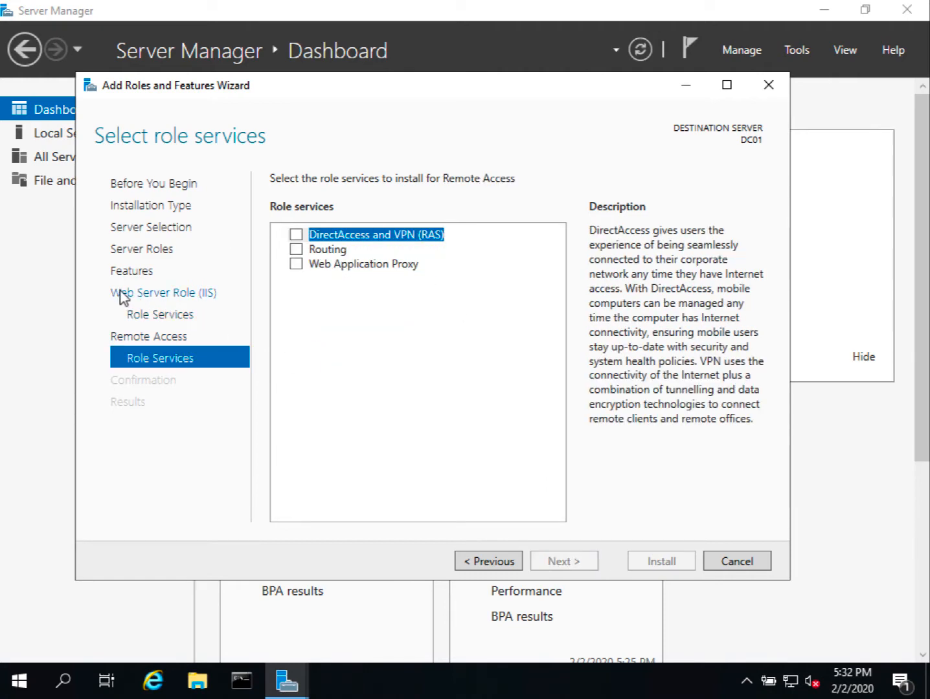
left_click(200, 318)
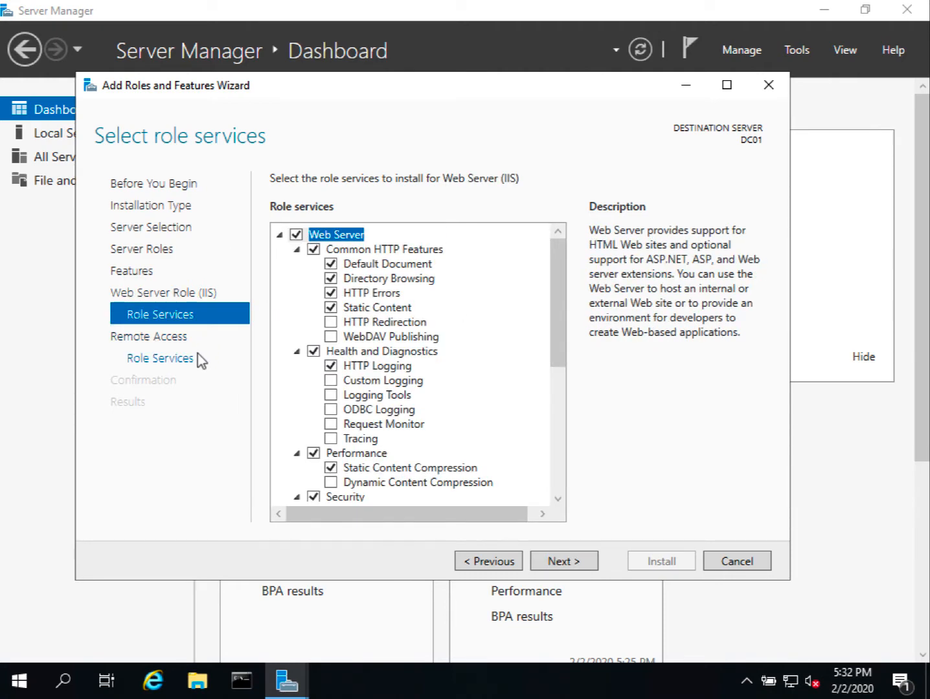
Select the Routing role service for Remote Access with its required features and management tools, plus Web Application Proxy
left_click(197, 356)
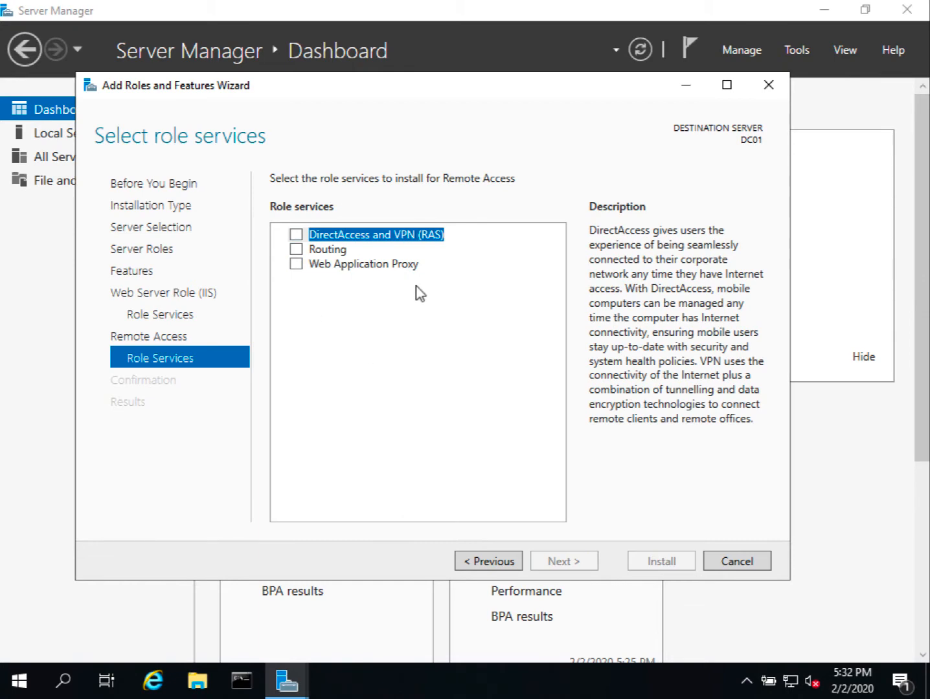
left_click(296, 250)
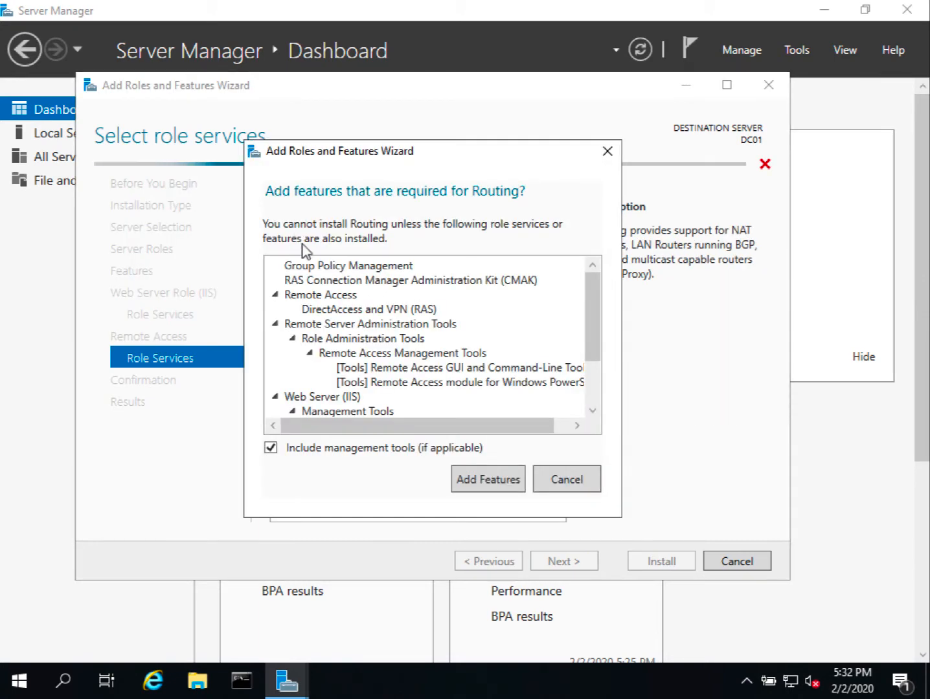
left_click(490, 479)
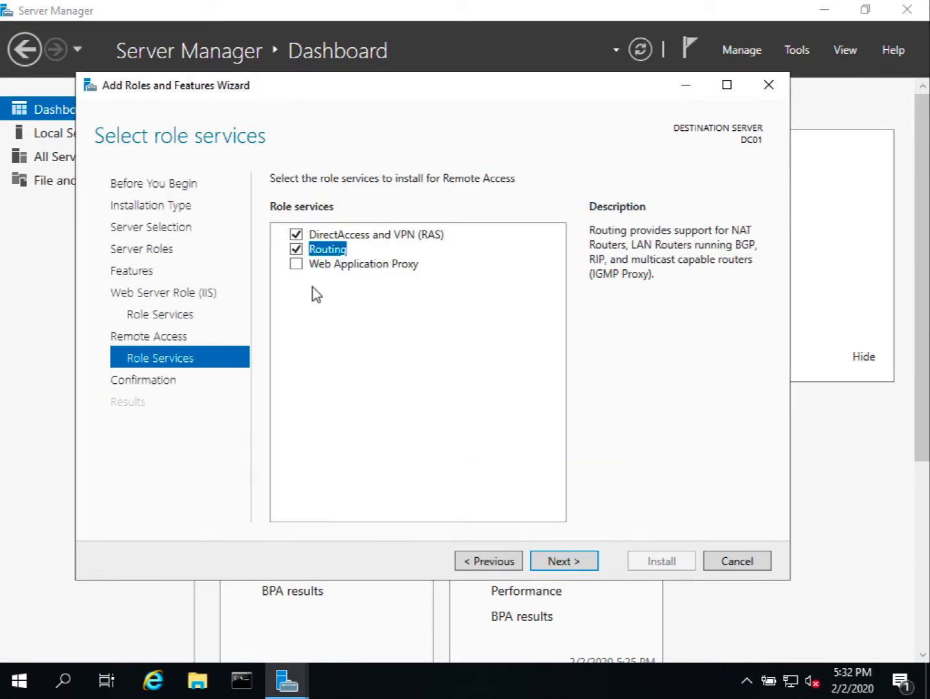
left_click(297, 264)
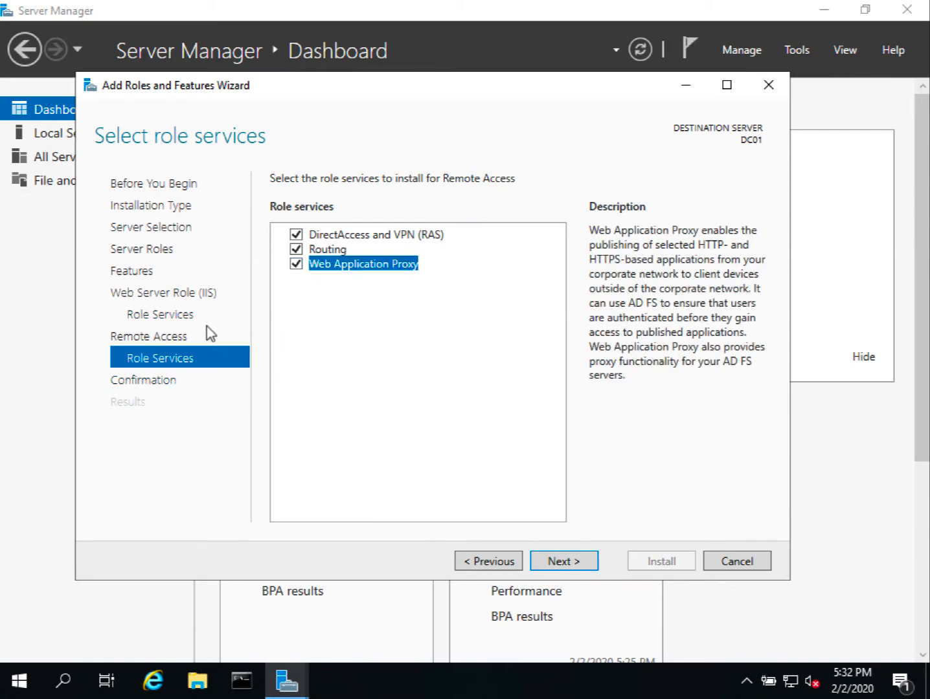
Add HTTP Redirection to the Web Server (IIS) role services and recheck the Remote Access role services
left_click(173, 315)
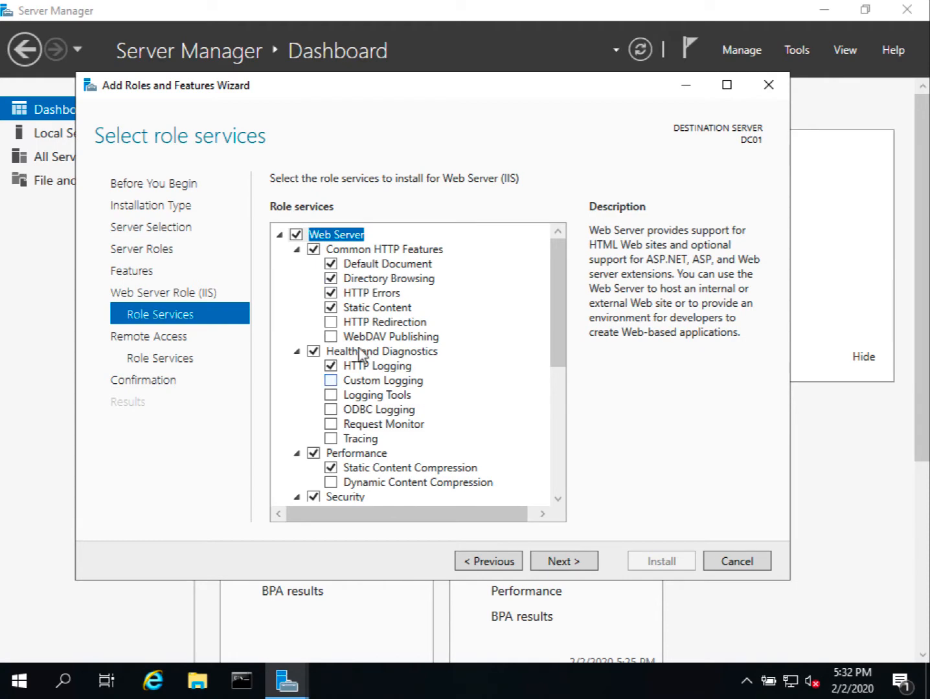
left_click(331, 322)
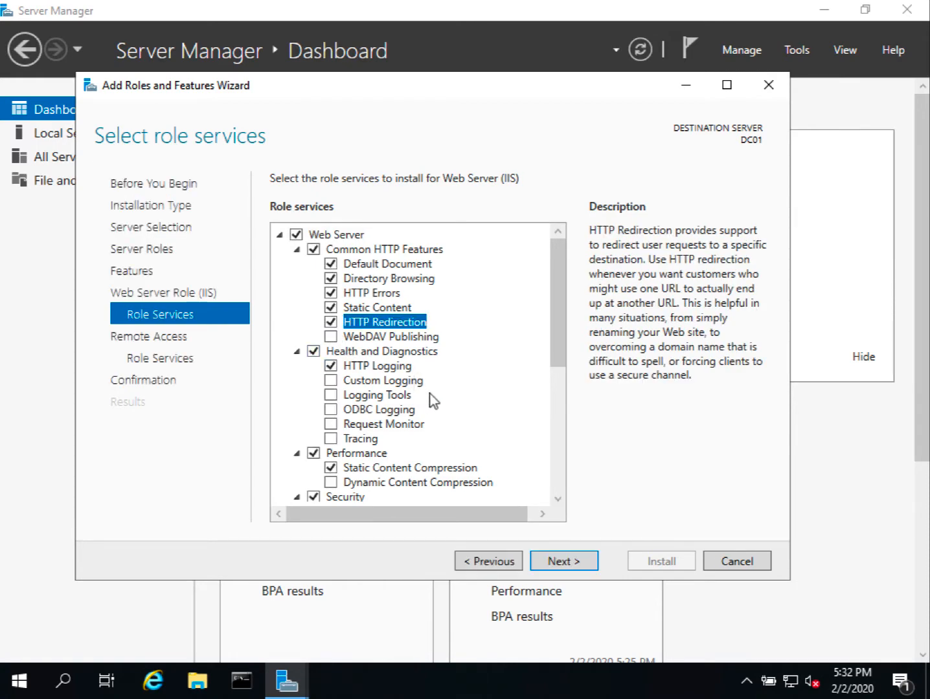
left_click(154, 353)
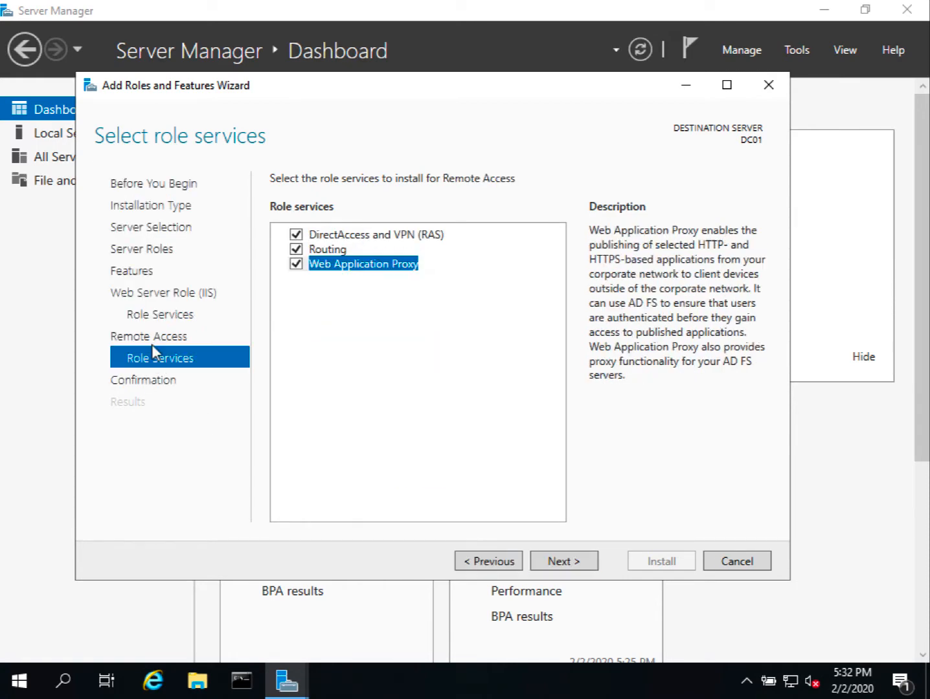
left_click(151, 320)
left_click(157, 361)
Allow the destination server to restart automatically if required and install the selected roles, role services and features
left_click(564, 561)
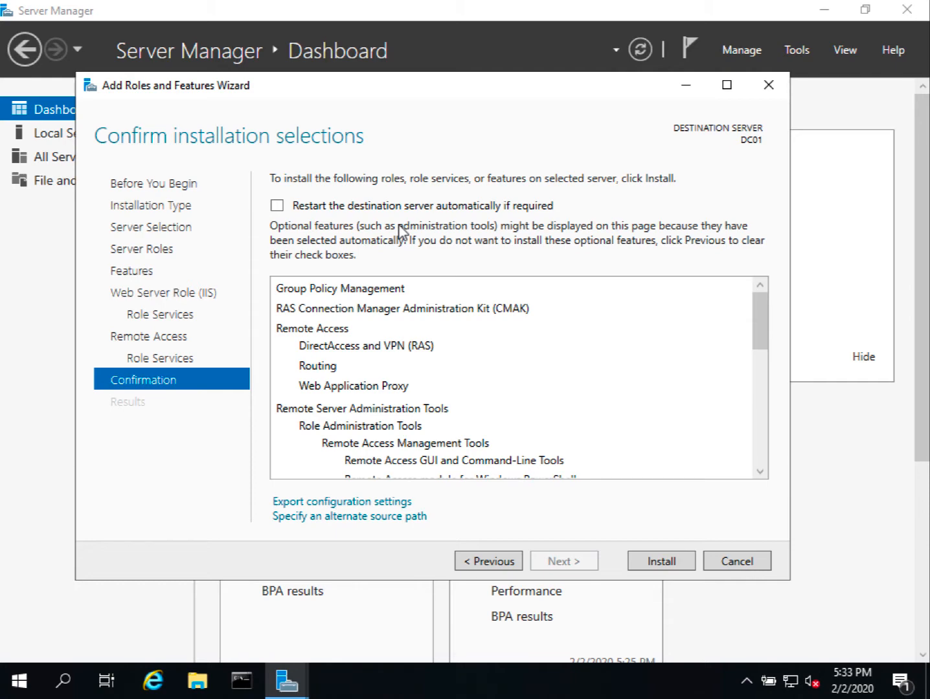
left_click(300, 207)
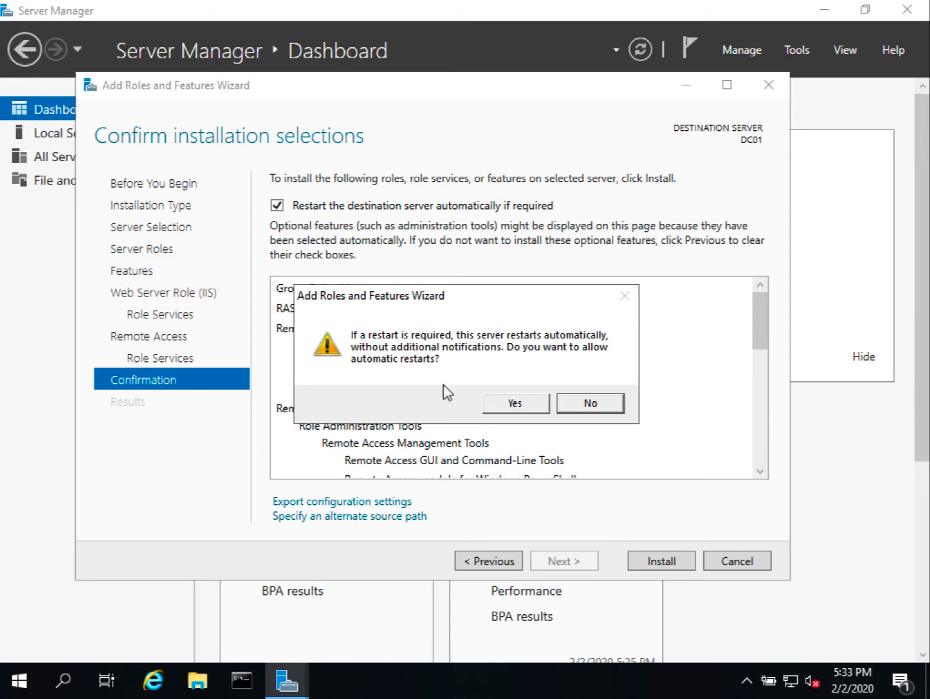
left_click(516, 406)
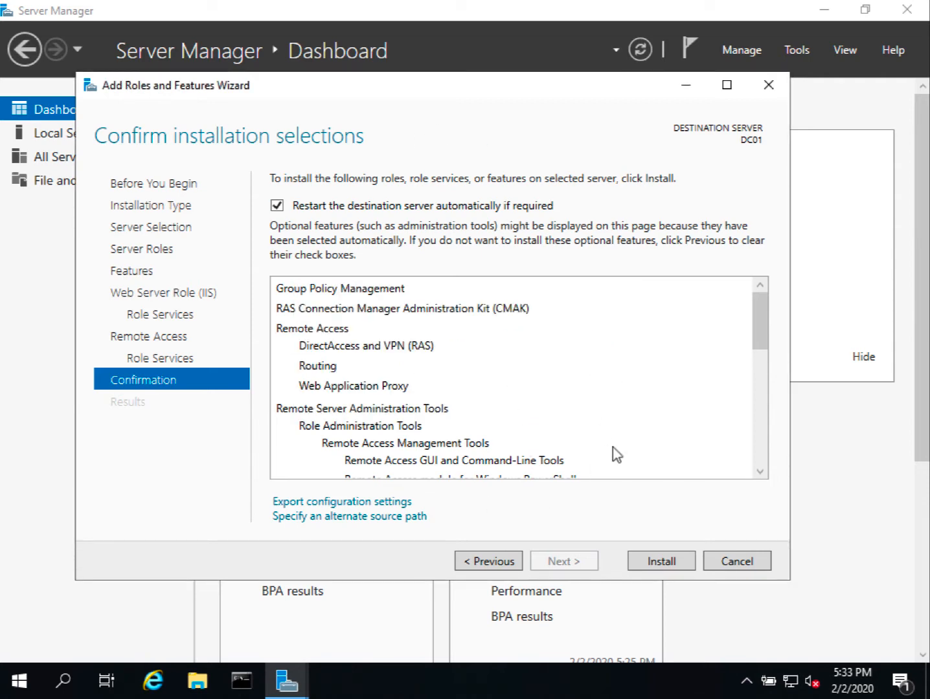
left_click(667, 568)
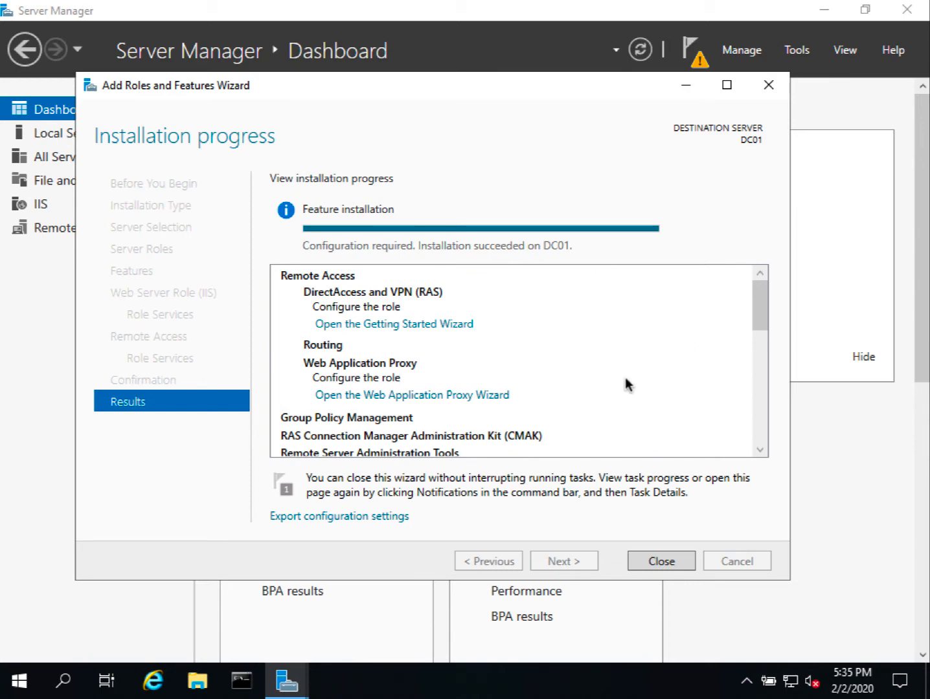
Review the installed roles, role services and features in the installation results and close the wizard
scroll(626, 385, "down", 3)
scroll(626, 385, "down", 3)
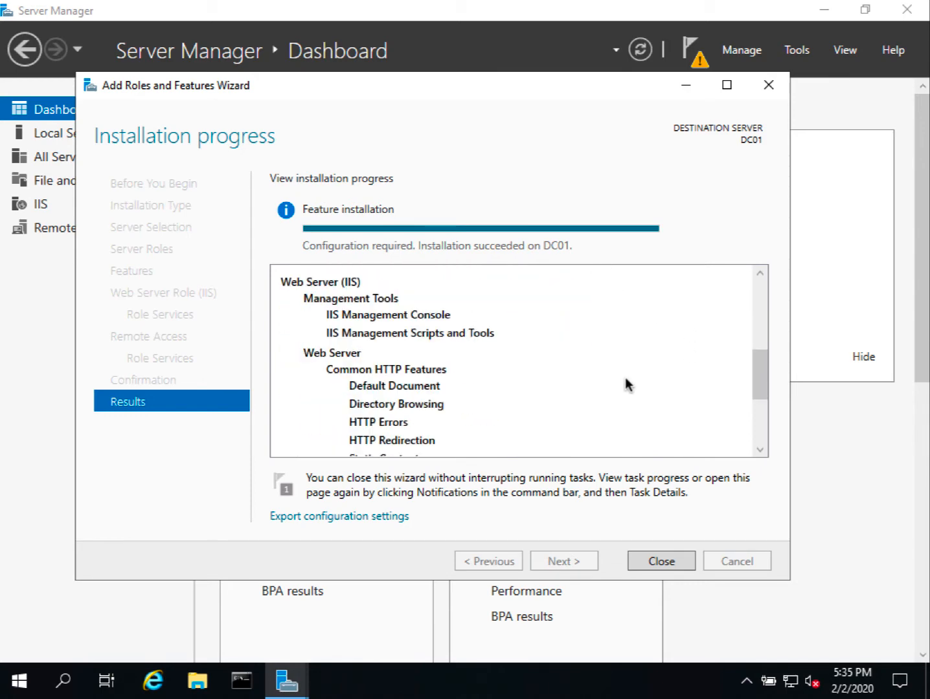
scroll(626, 385, "down", 3)
scroll(626, 385, "up", 2)
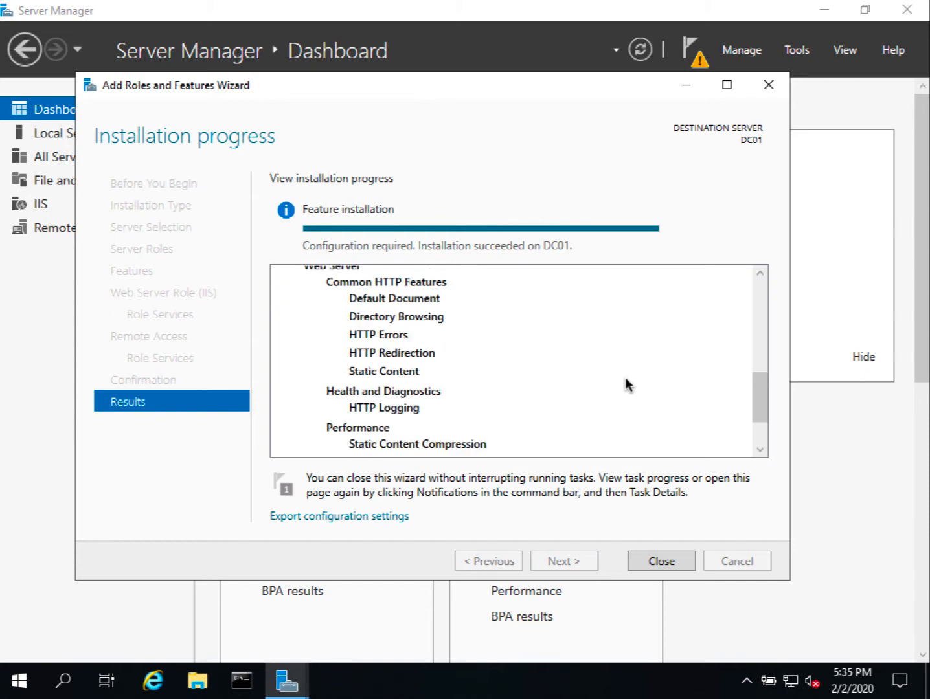
scroll(626, 385, "up", 4)
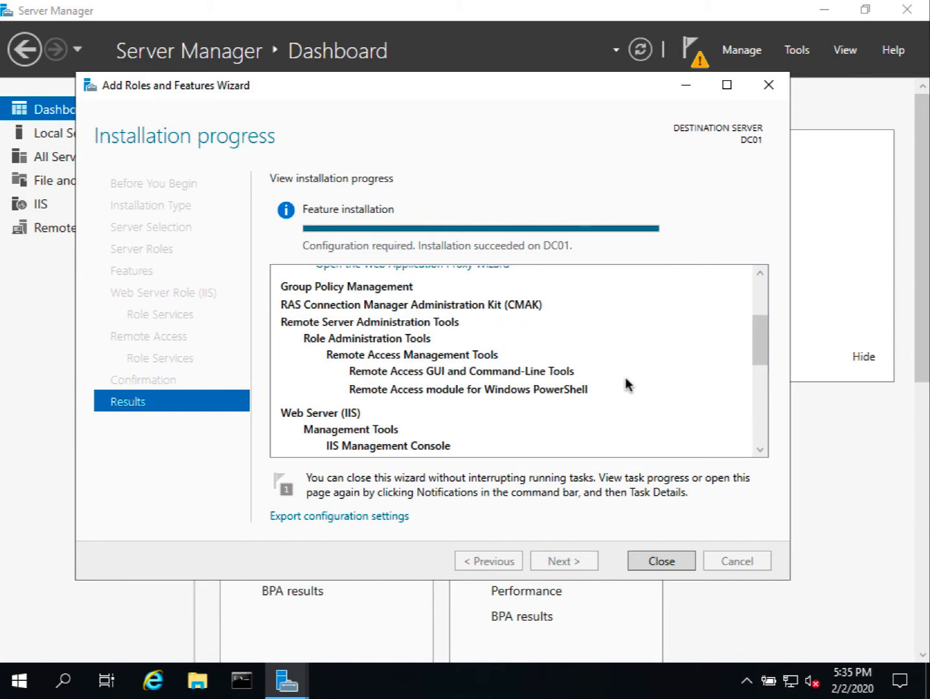
scroll(626, 385, "up", 3)
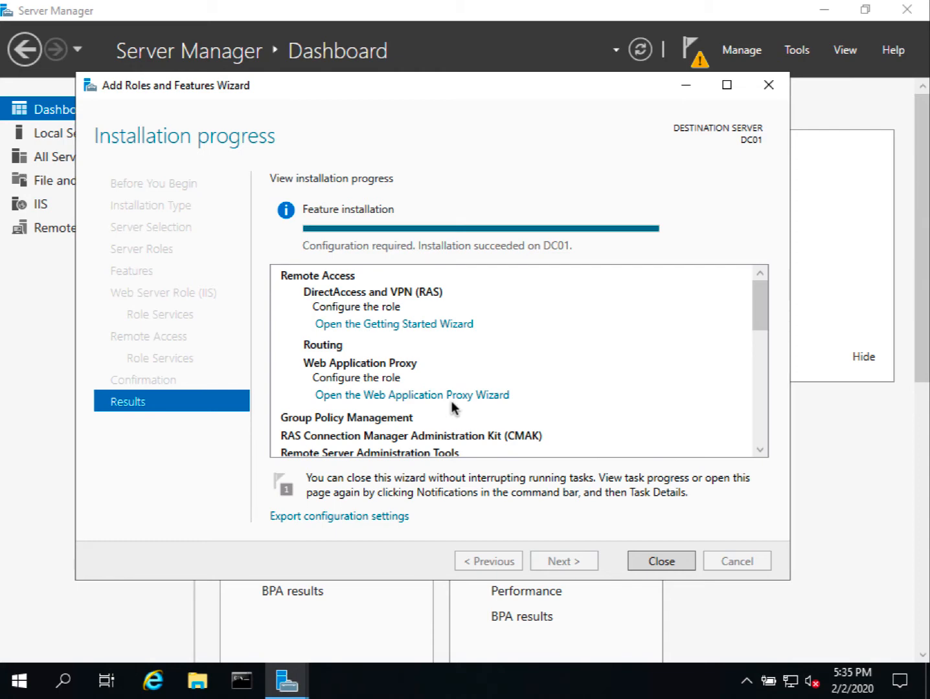
scroll(452, 401, "down", 1)
scroll(452, 408, "down", 10)
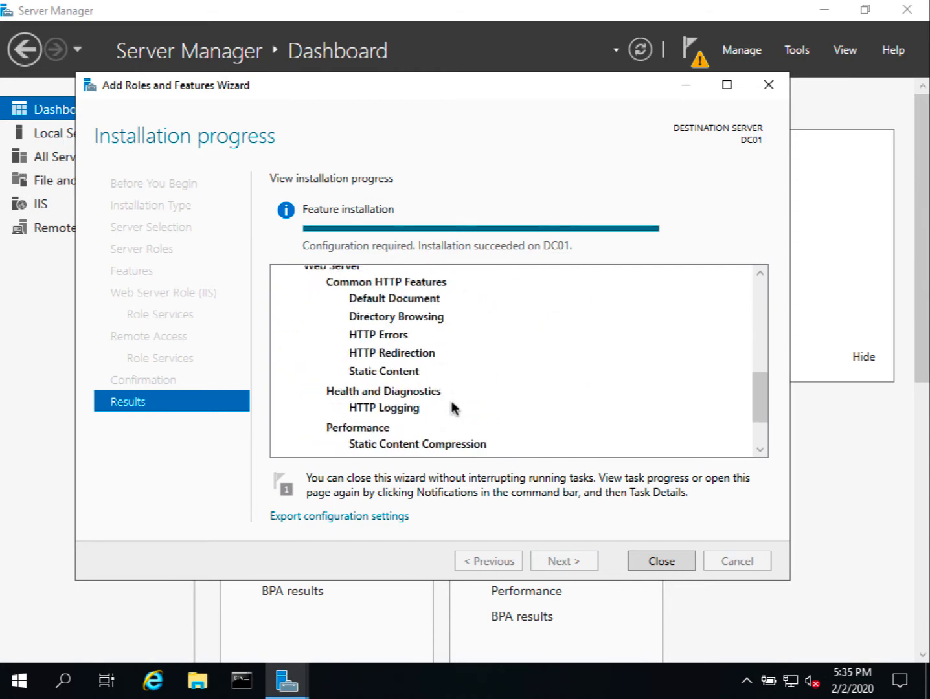
left_click(660, 562)
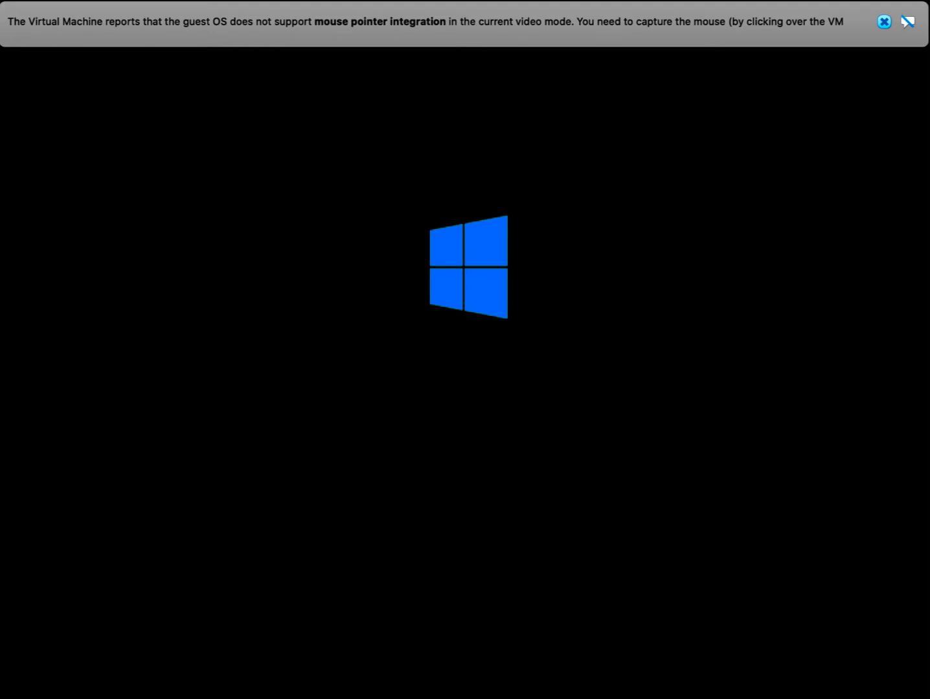
Sign in as Administrator with the account password and dismiss the Windows Admin Center message
left_click(884, 21)
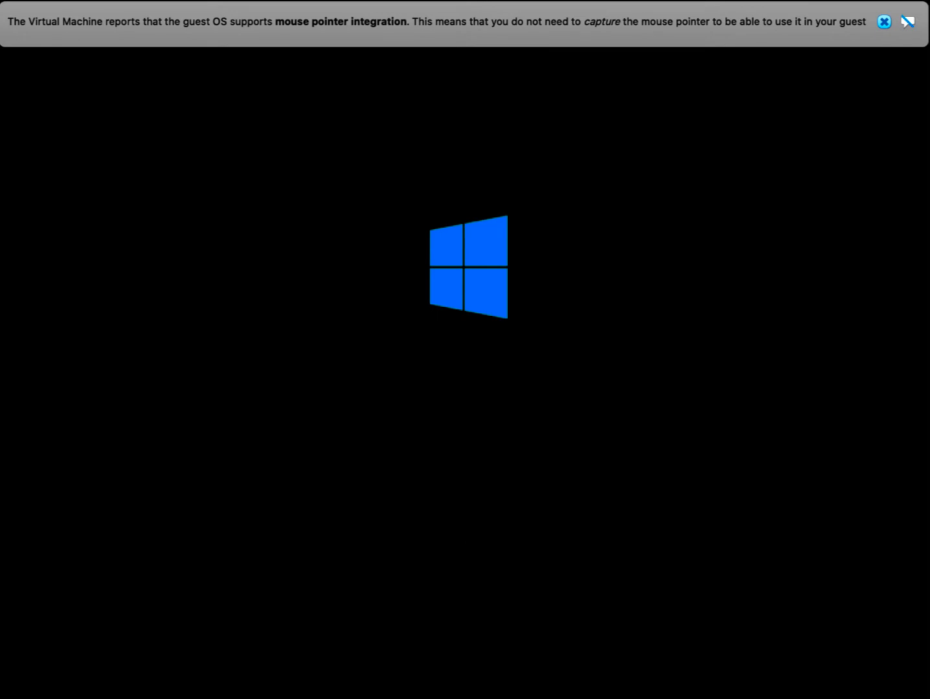
left_click(884, 21)
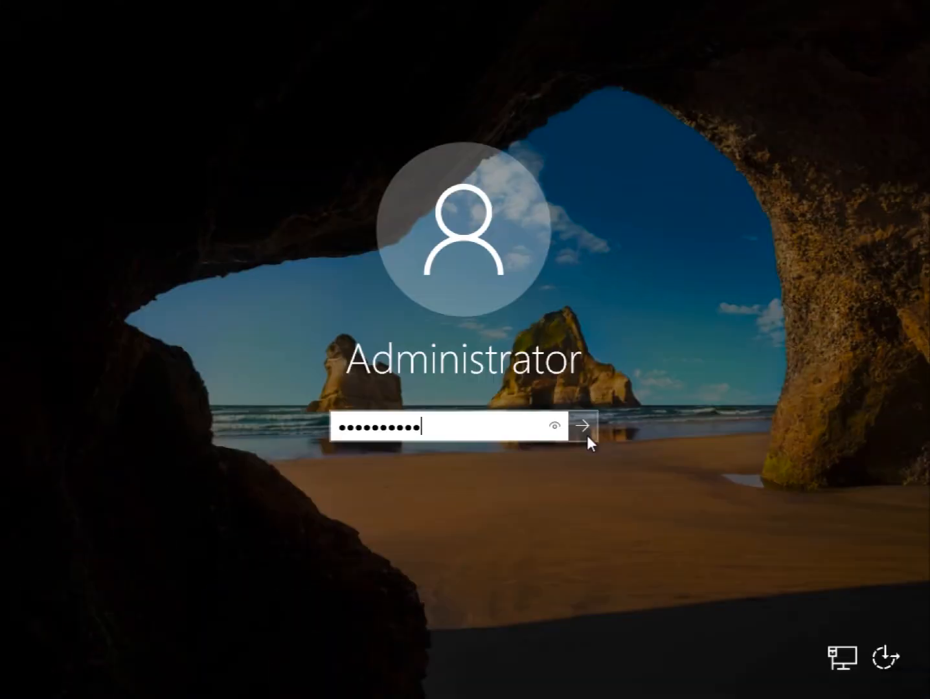
left_click(586, 435)
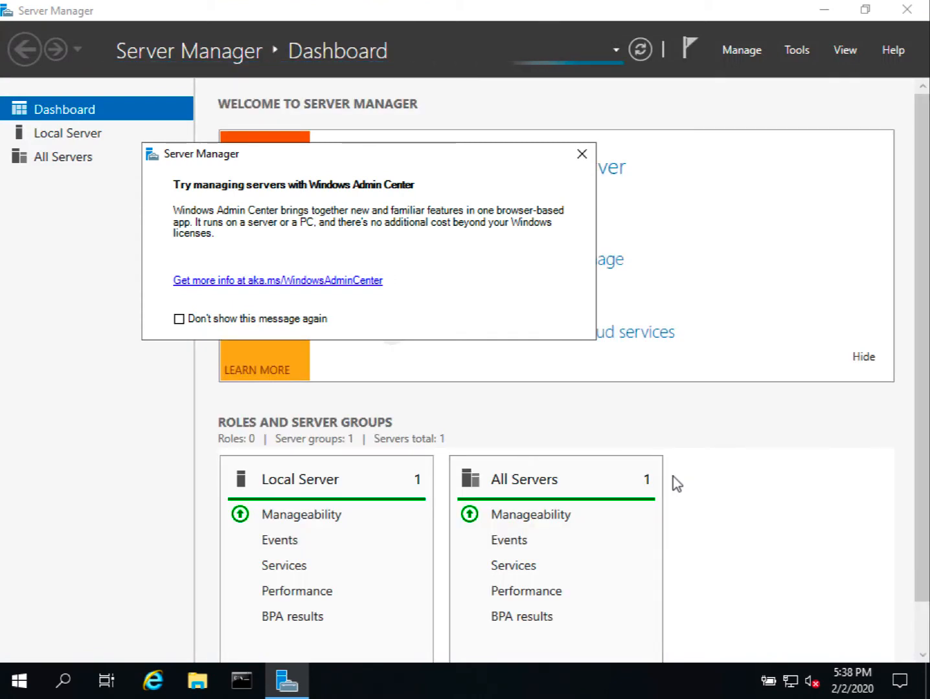
left_click(582, 154)
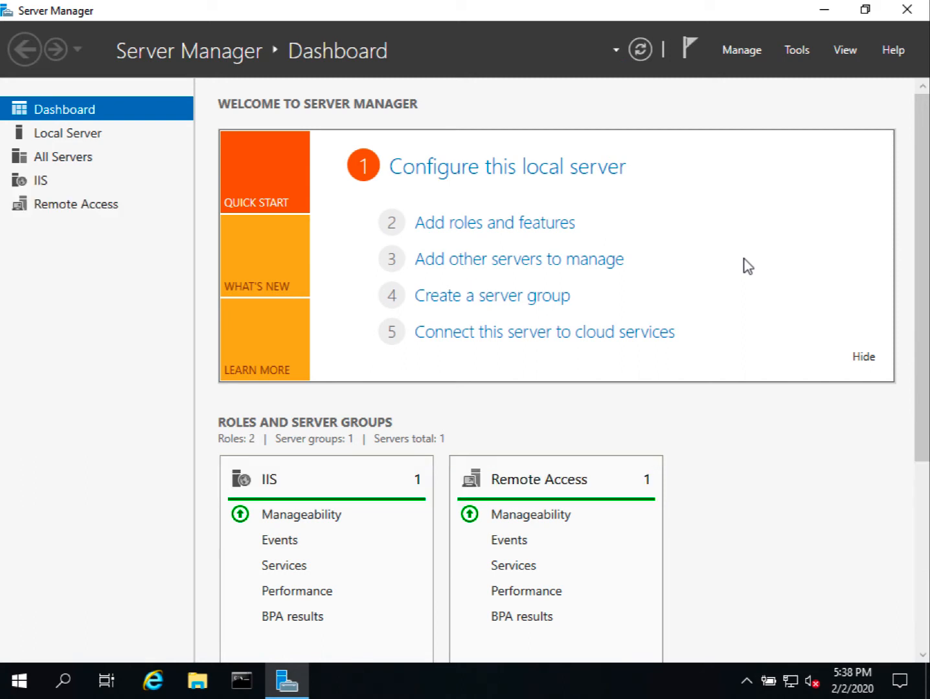
Start the Remove Roles and Features Wizard with DC01 from the server pool as the destination server
left_click(744, 50)
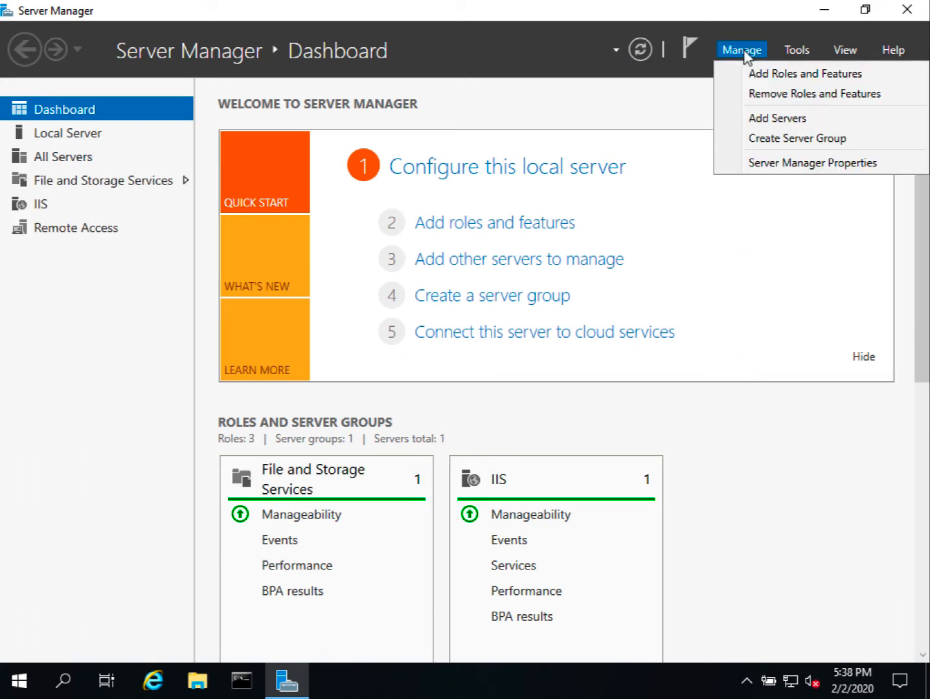
left_click(799, 95)
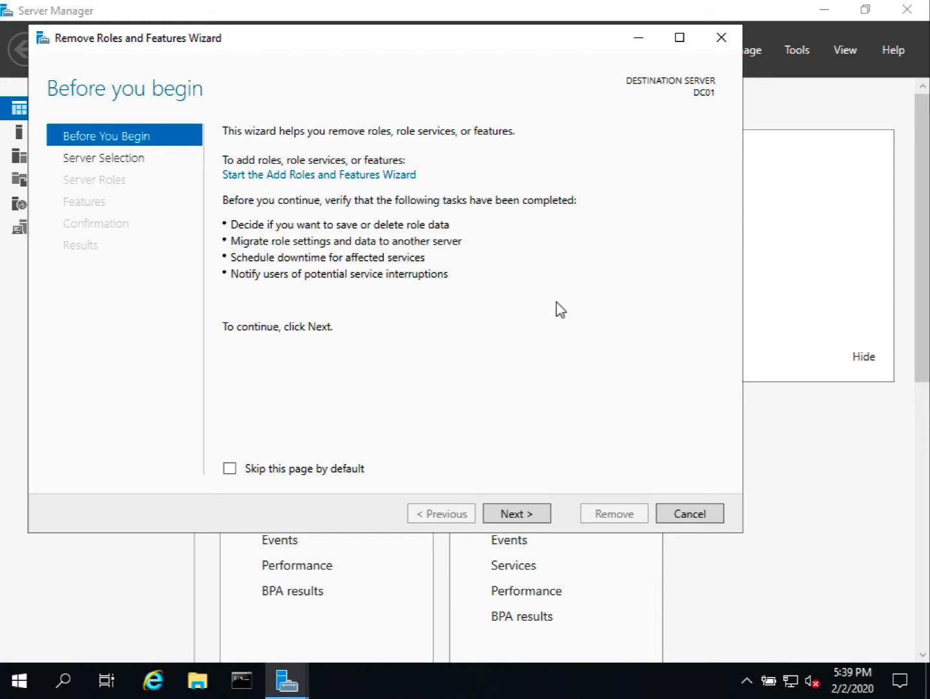
left_click(516, 514)
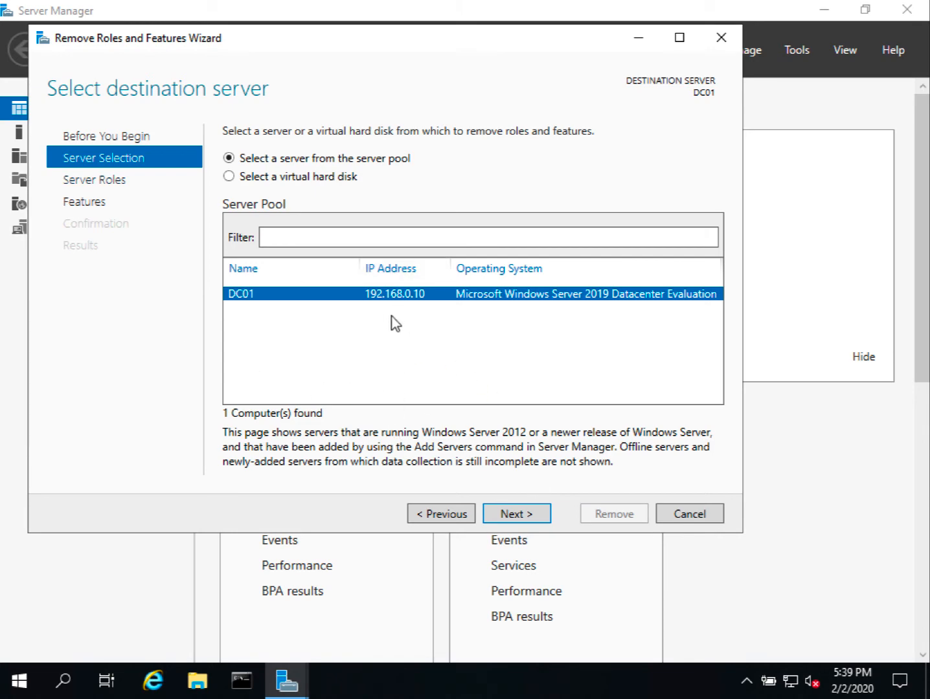
left_click(520, 515)
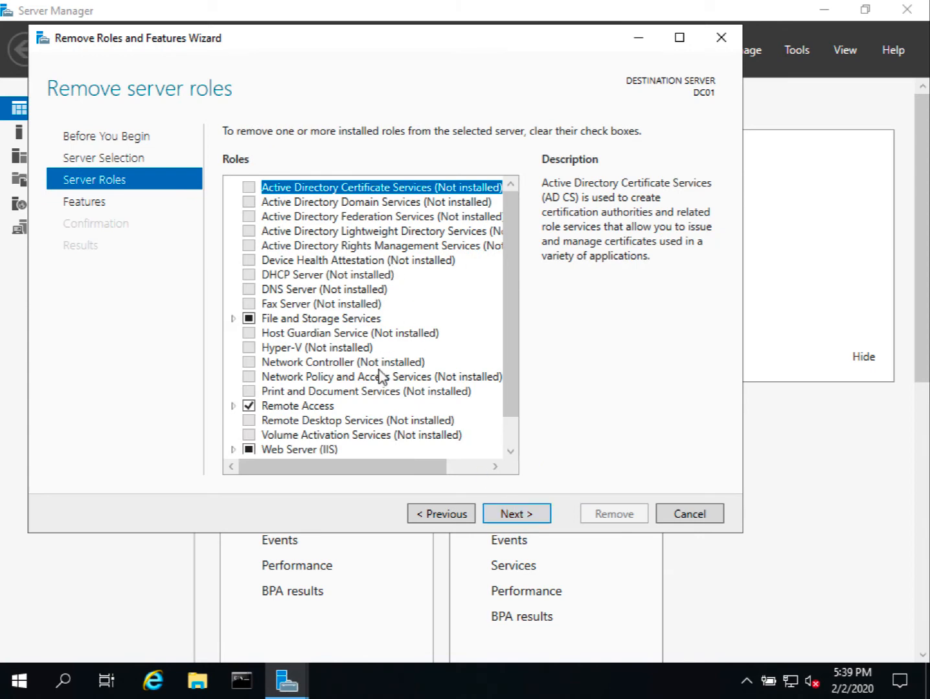
Mark the Remote Access role for removal together with its Remote Access Management Tools
scroll(382, 376, "down", 1)
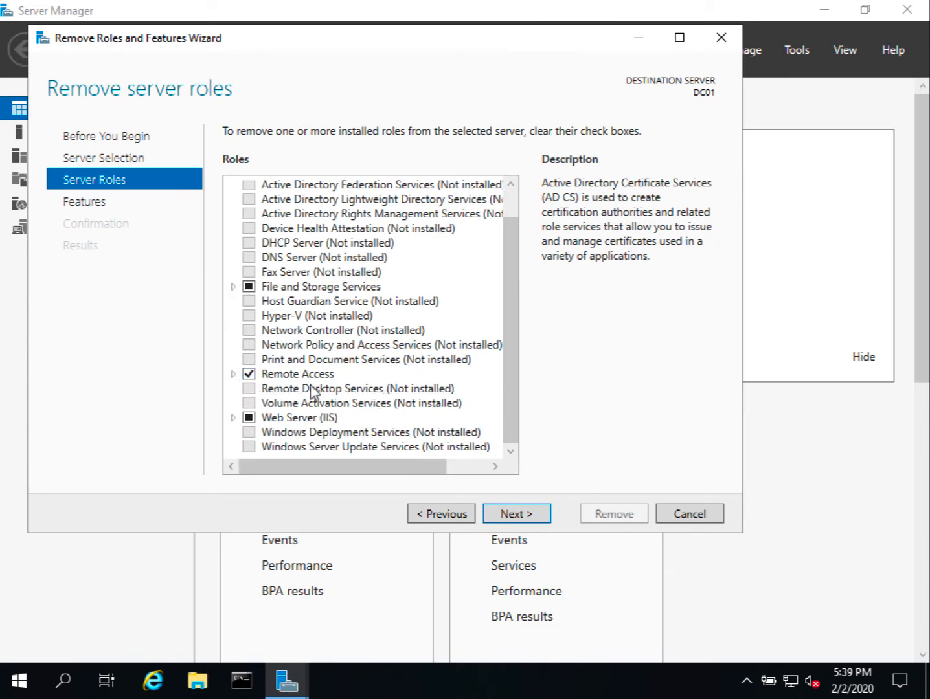
left_click(250, 381)
left_click(250, 375)
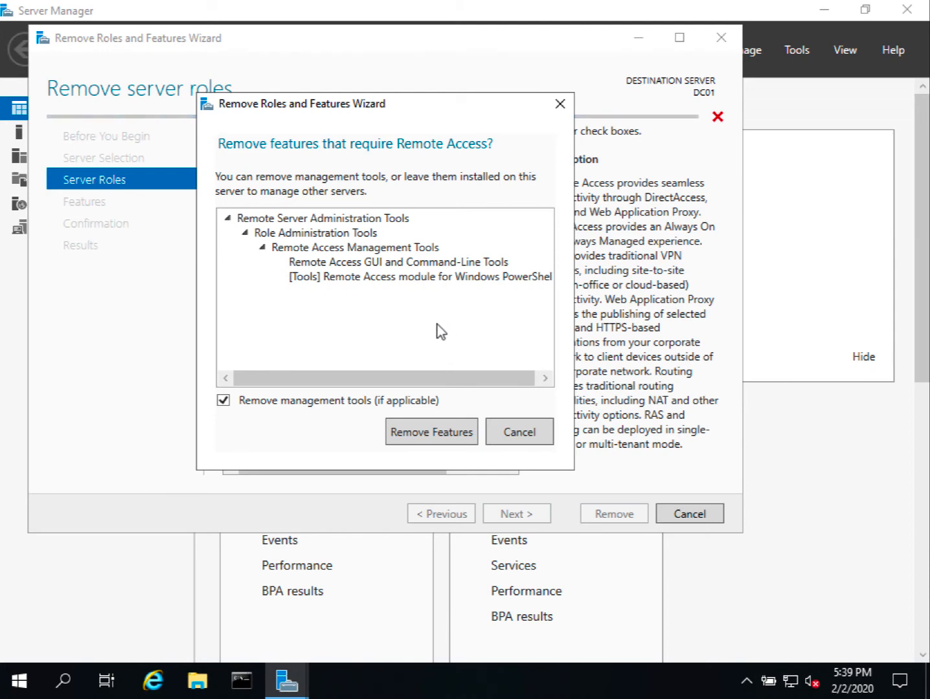
left_click(441, 435)
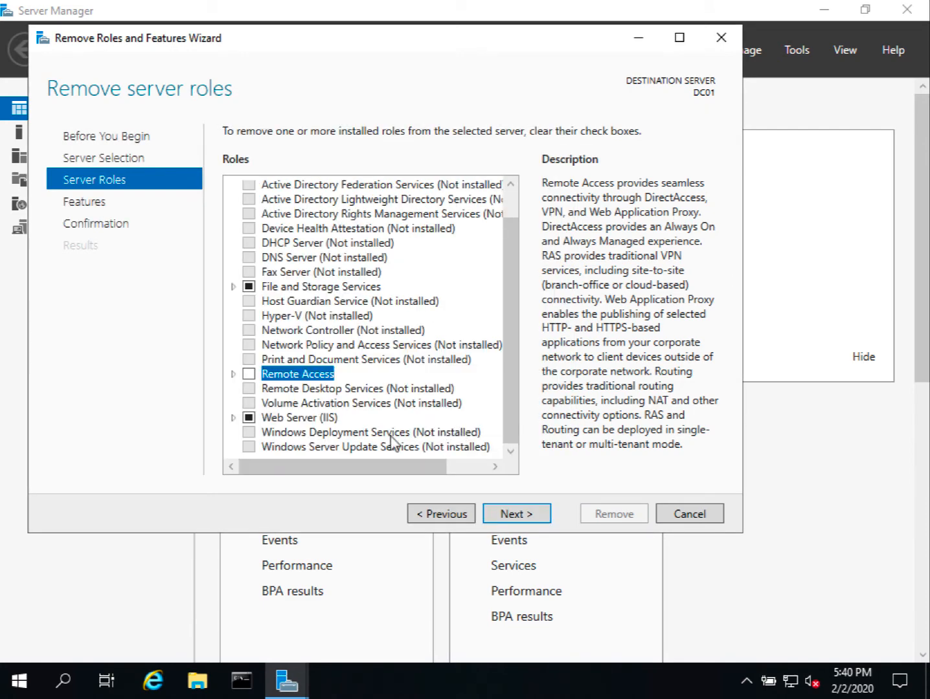
Check the features list, continue to the removal confirmation and allow the server to restart automatically if required
left_click(522, 515)
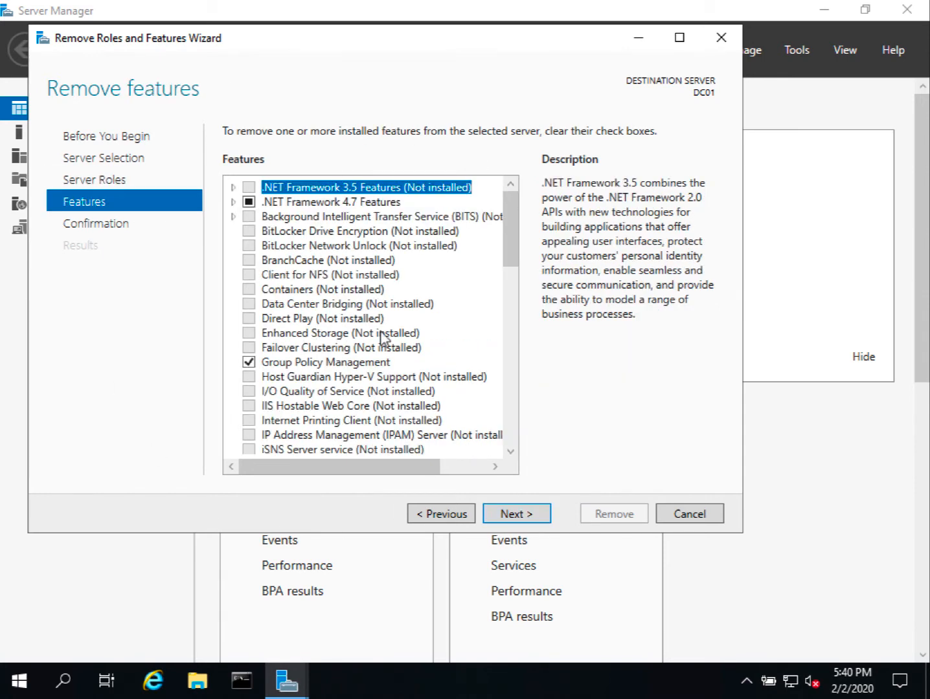
scroll(350, 400, "down", 2)
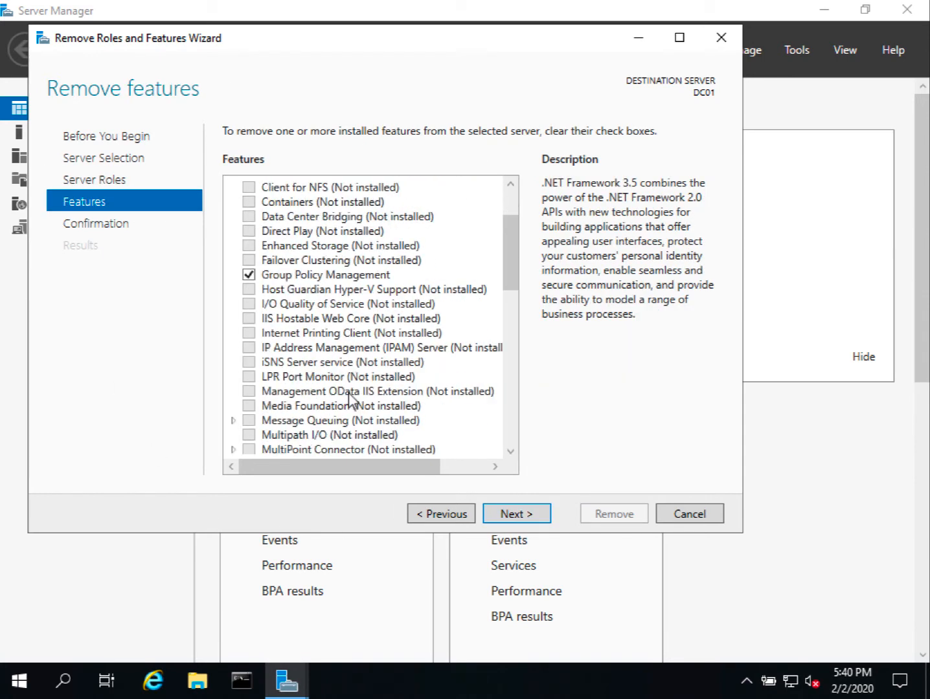
scroll(351, 401, "down", 2)
scroll(353, 404, "up", 4)
scroll(353, 404, "down", 4)
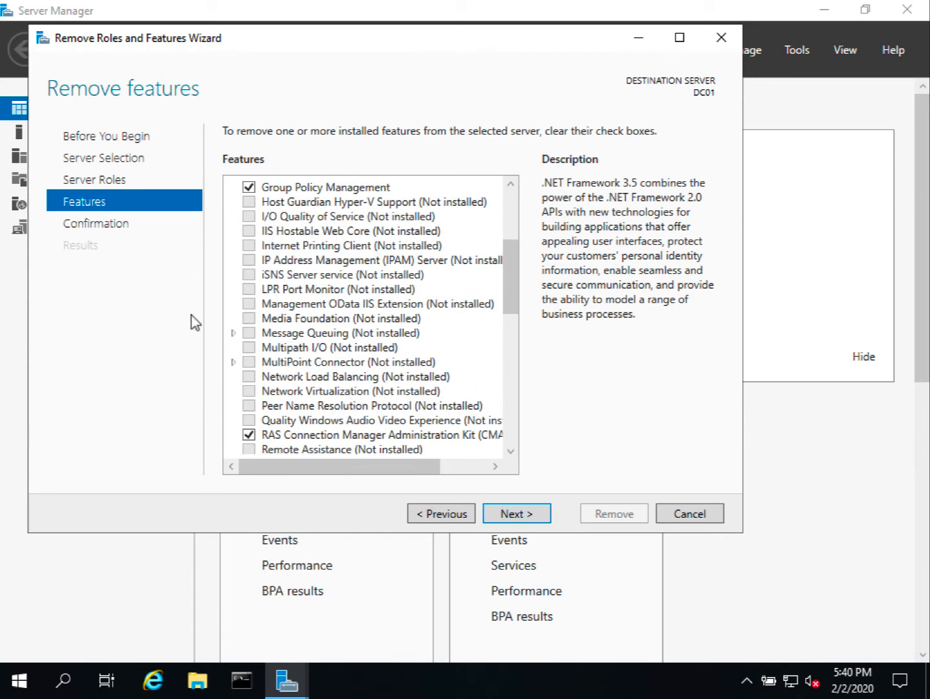
left_click(517, 515)
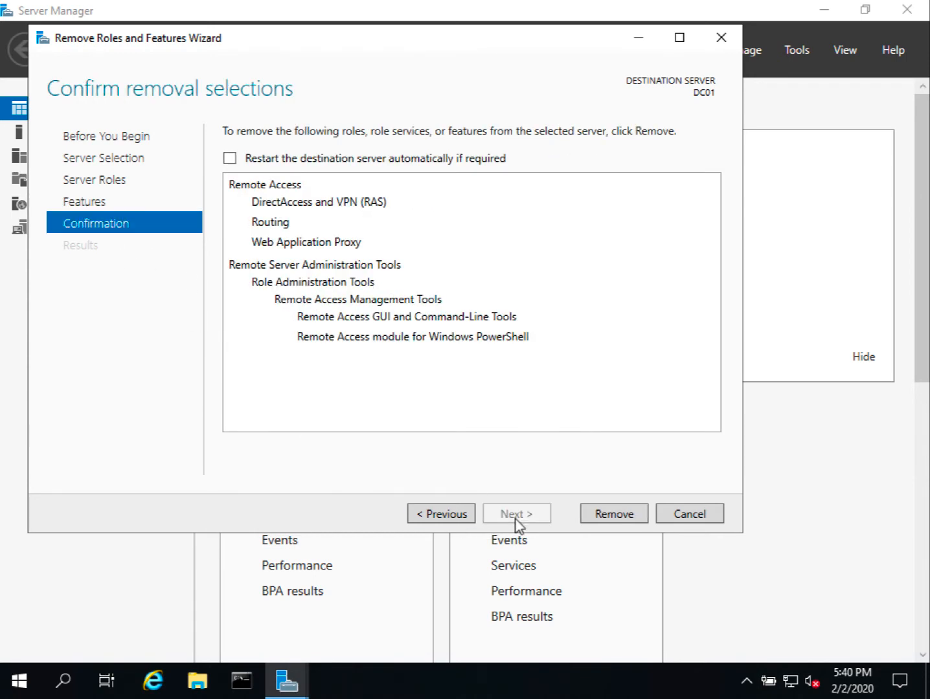
left_click(231, 160)
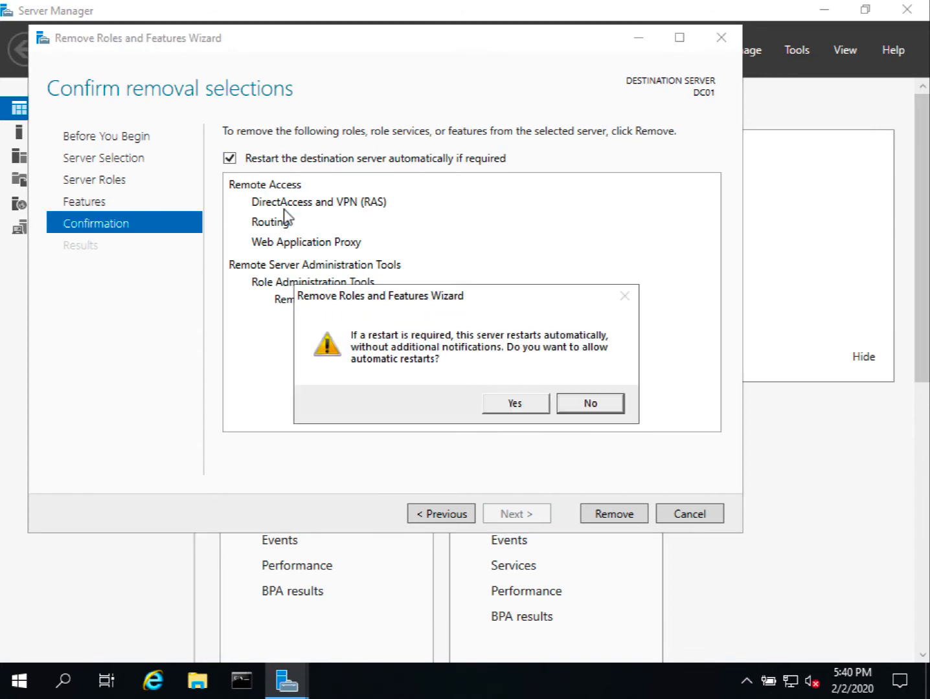
left_click(517, 404)
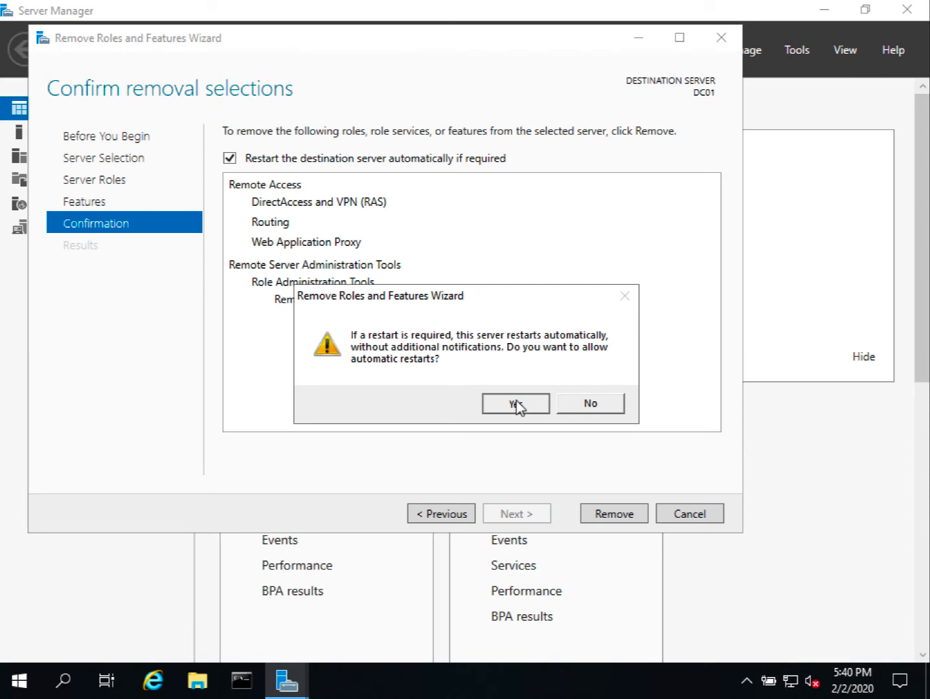
left_click(517, 405)
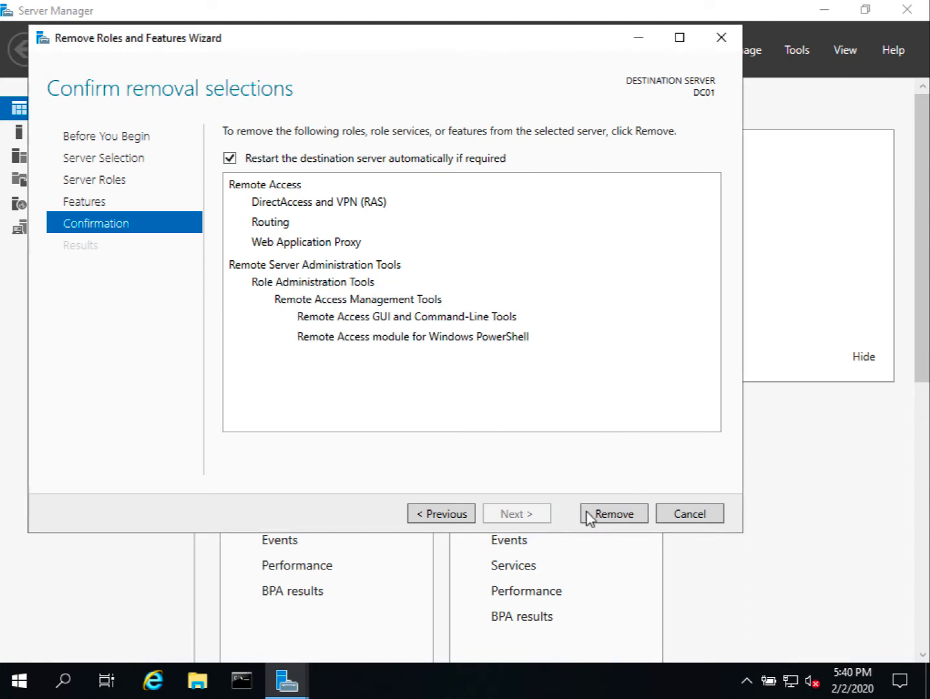
Start removing the selected Remote Access role and tools and dismiss the virtual machine's mouse integration messages during the restart
left_click(626, 522)
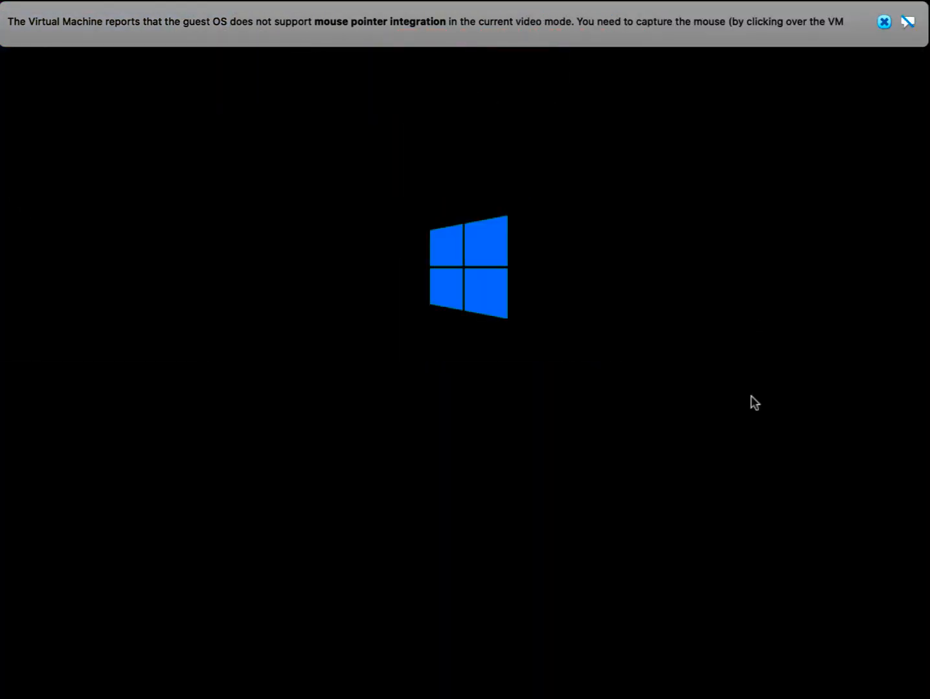
left_click(884, 22)
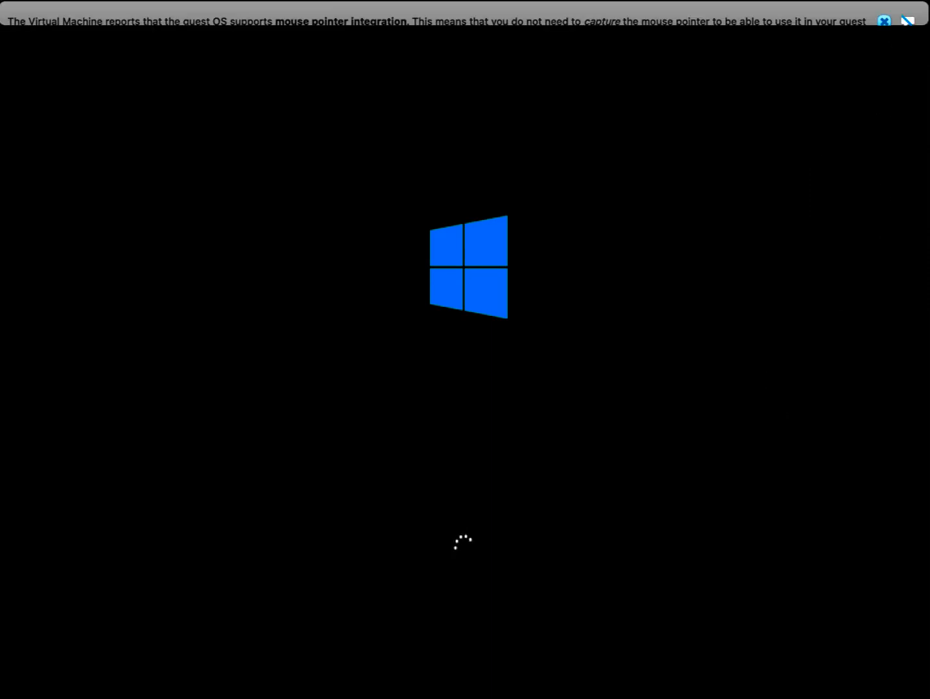
left_click(885, 21)
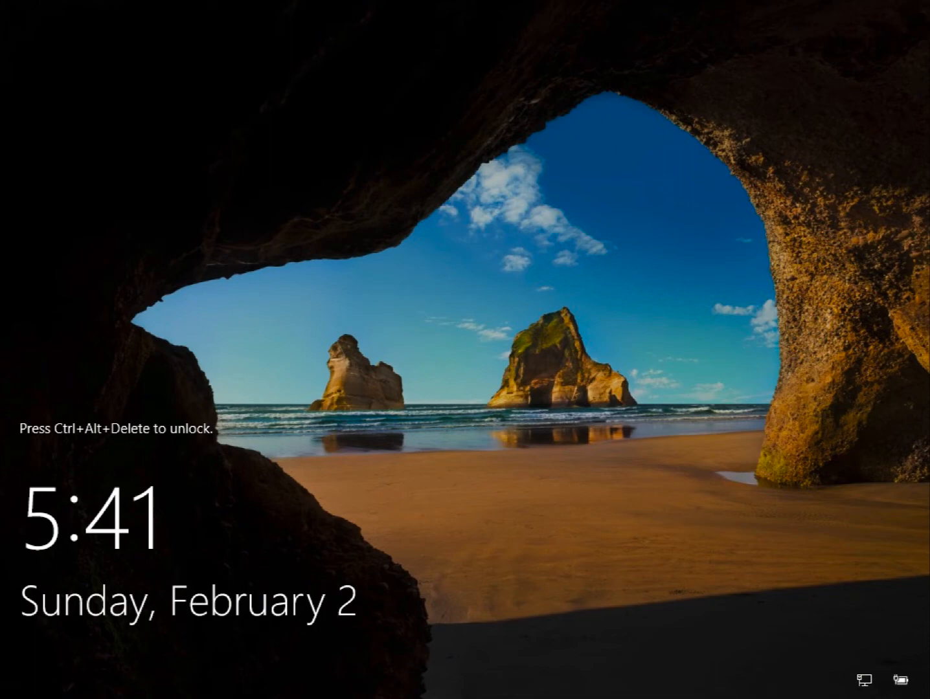
Sign in as Administrator with the account password, then close the Windows Admin Center message and the removal progress wizard
mouse_move(158, 1)
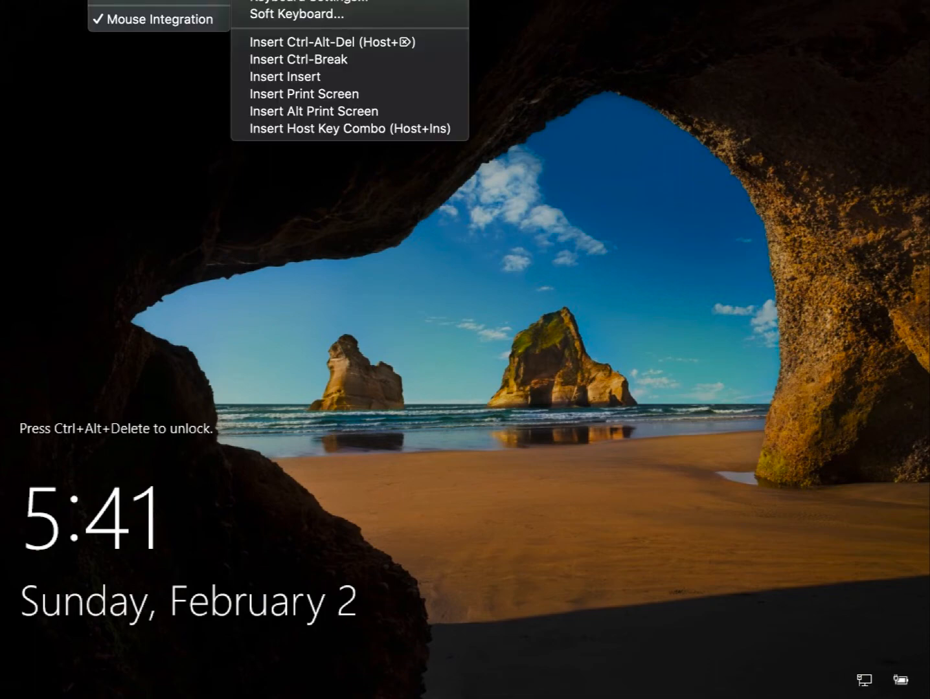
left_click(320, 40)
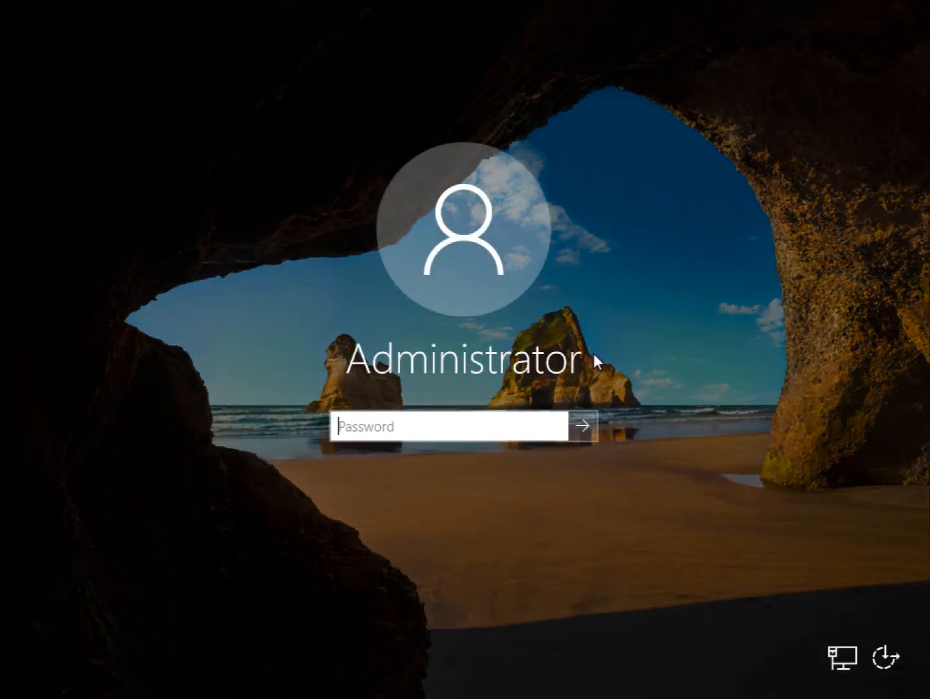
type("••••••••••")
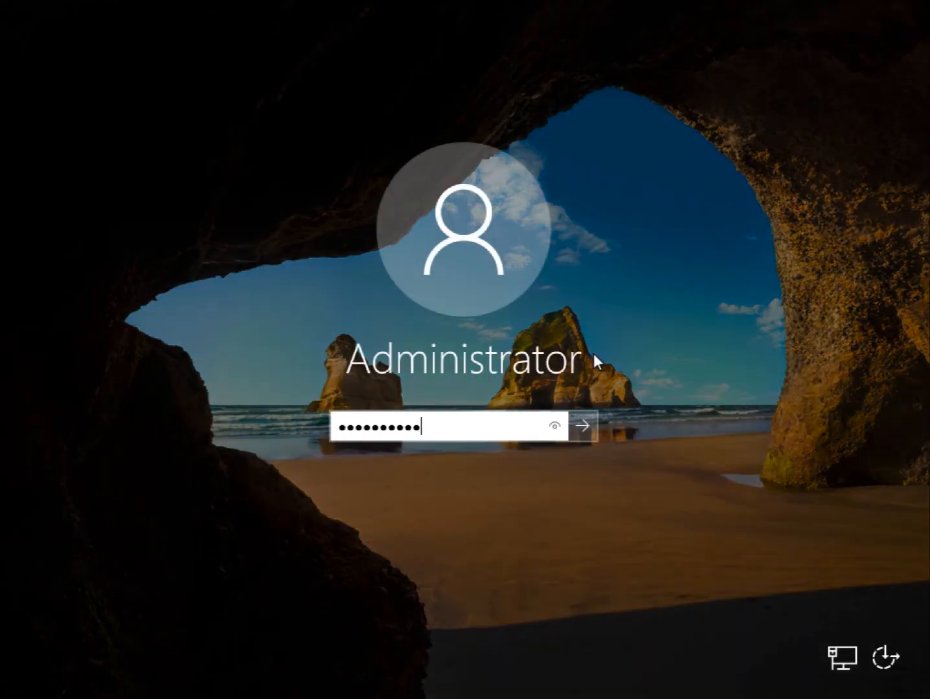
key("Return")
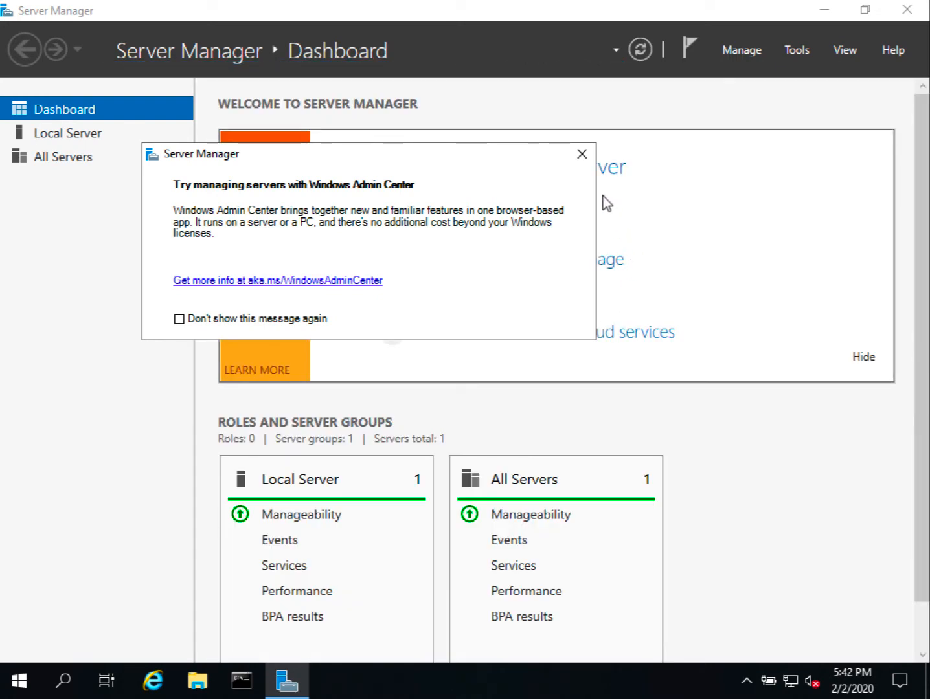
left_click(581, 153)
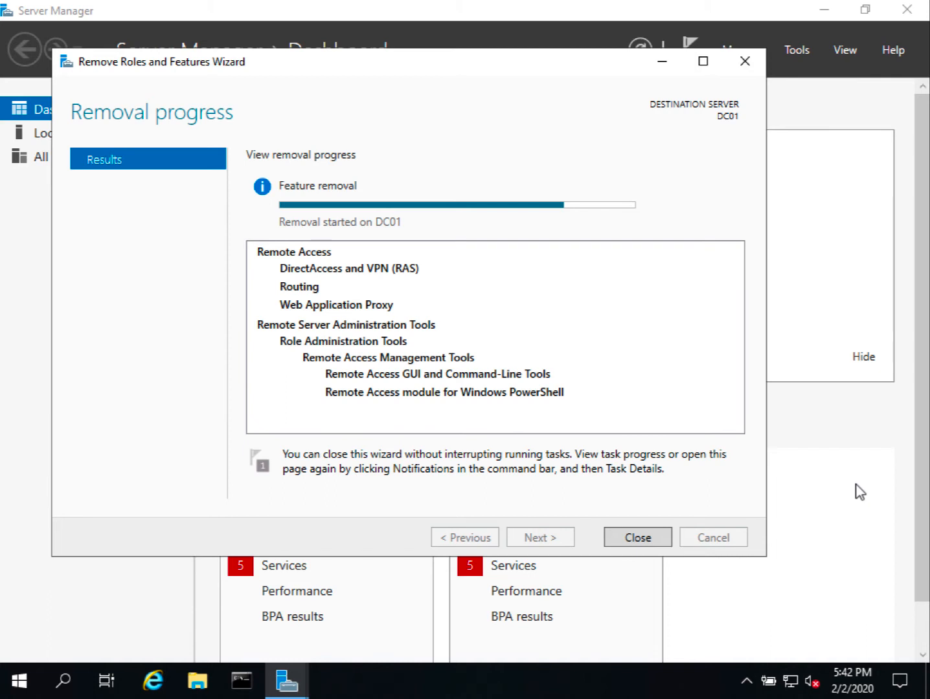
left_click(638, 537)
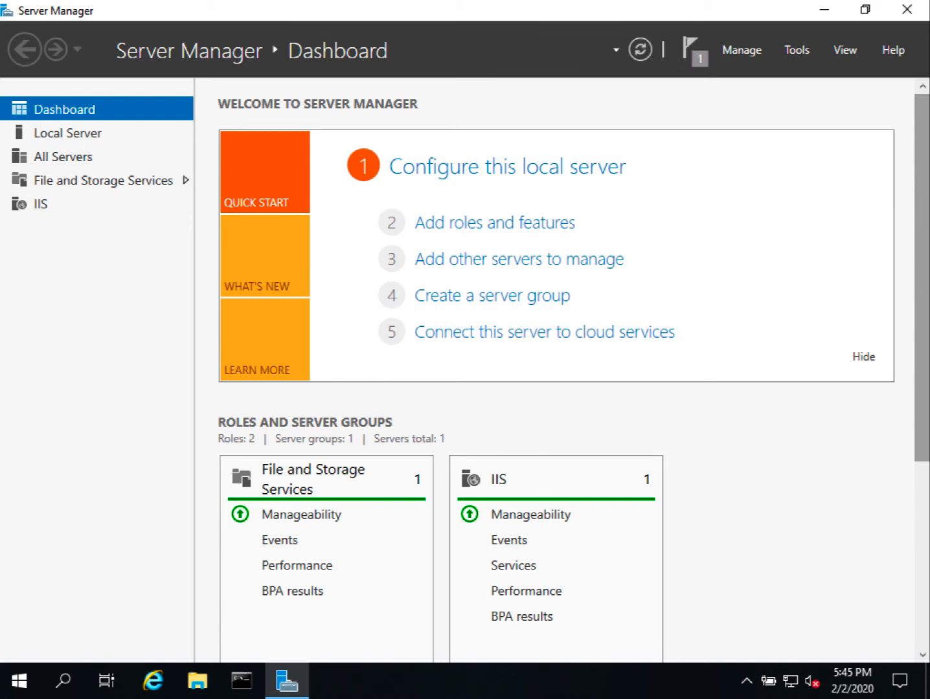
Show the desktop, search for Windows PowerShell ISE, pin it to the taskbar and open it
key("super+d")
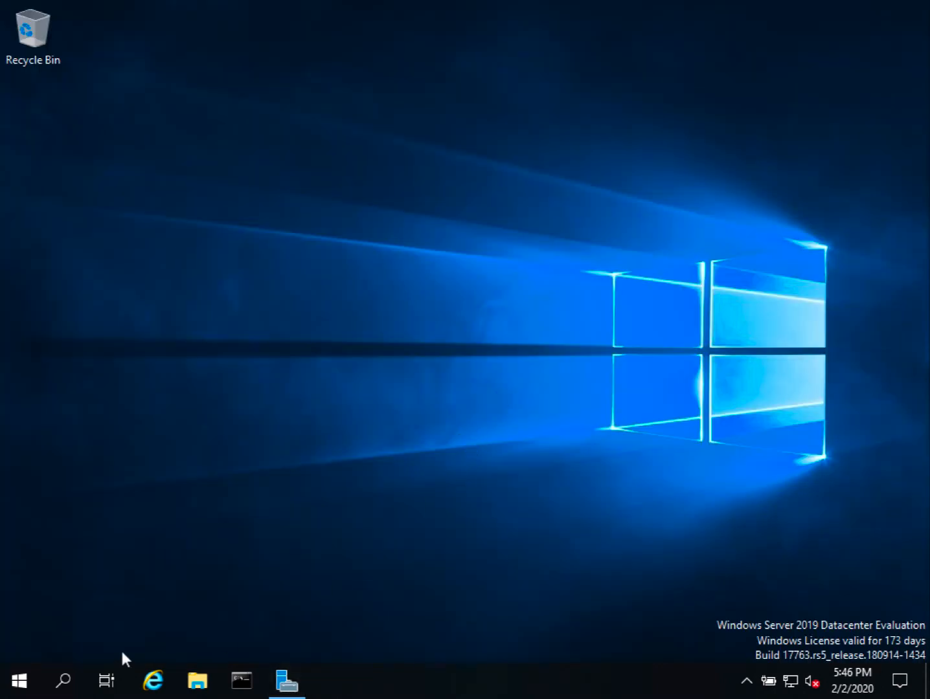
left_click(64, 679)
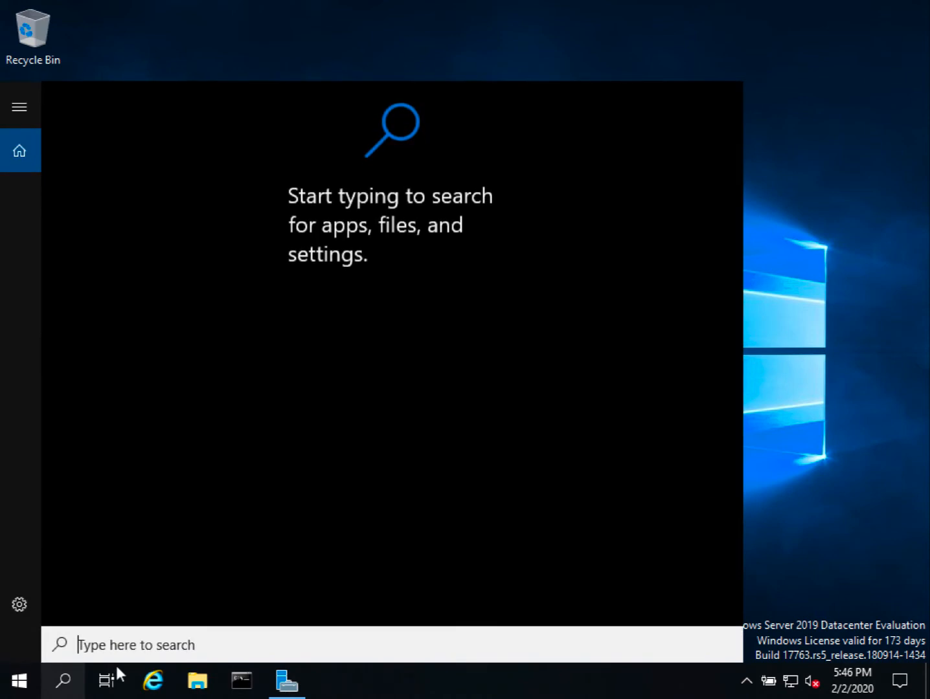
type("power")
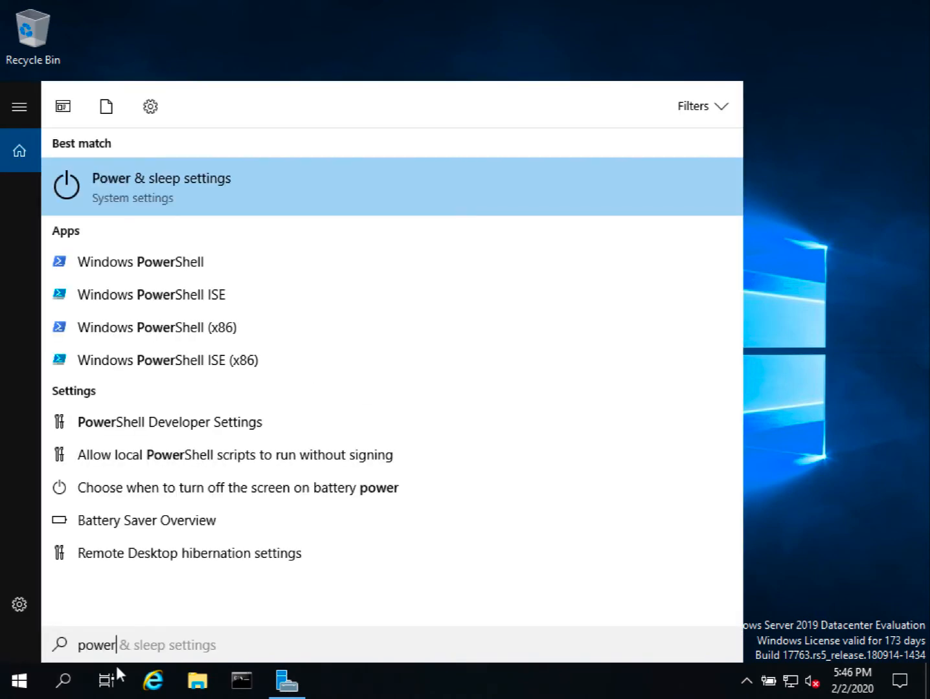
type("she")
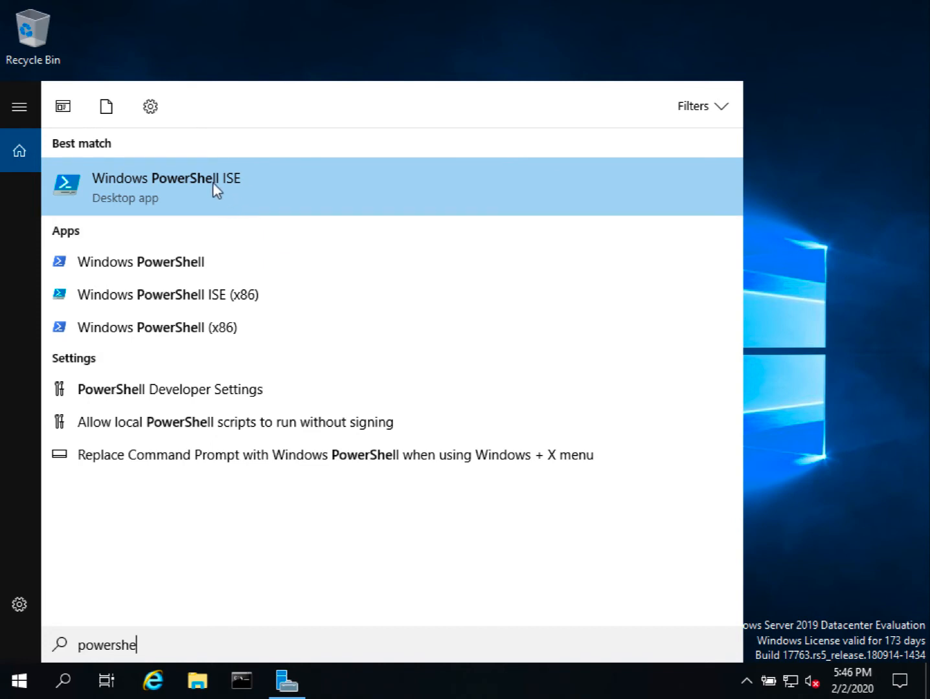
right_click(214, 184)
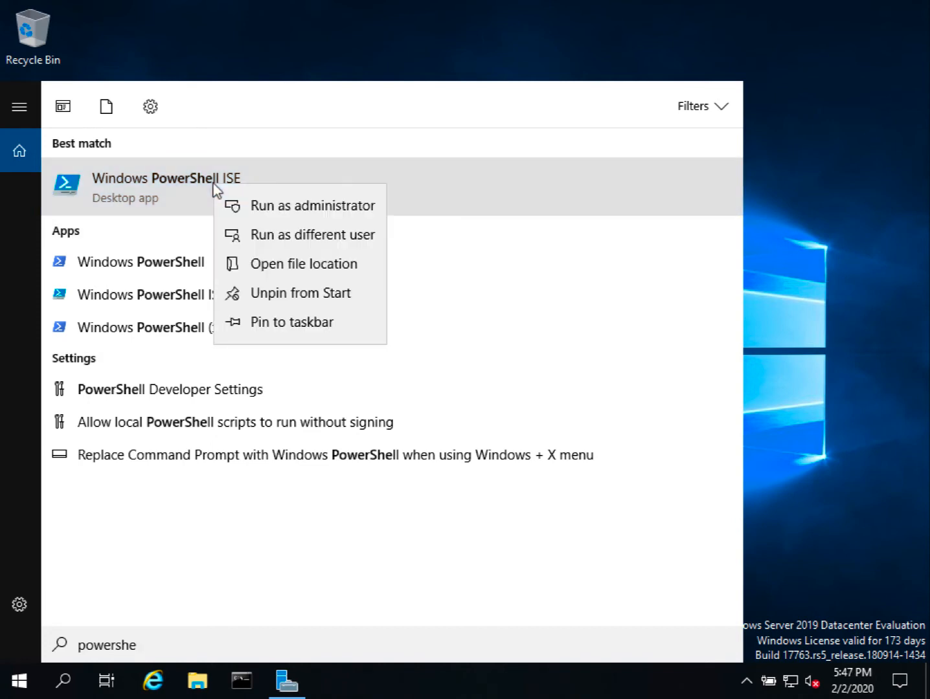
left_click(275, 323)
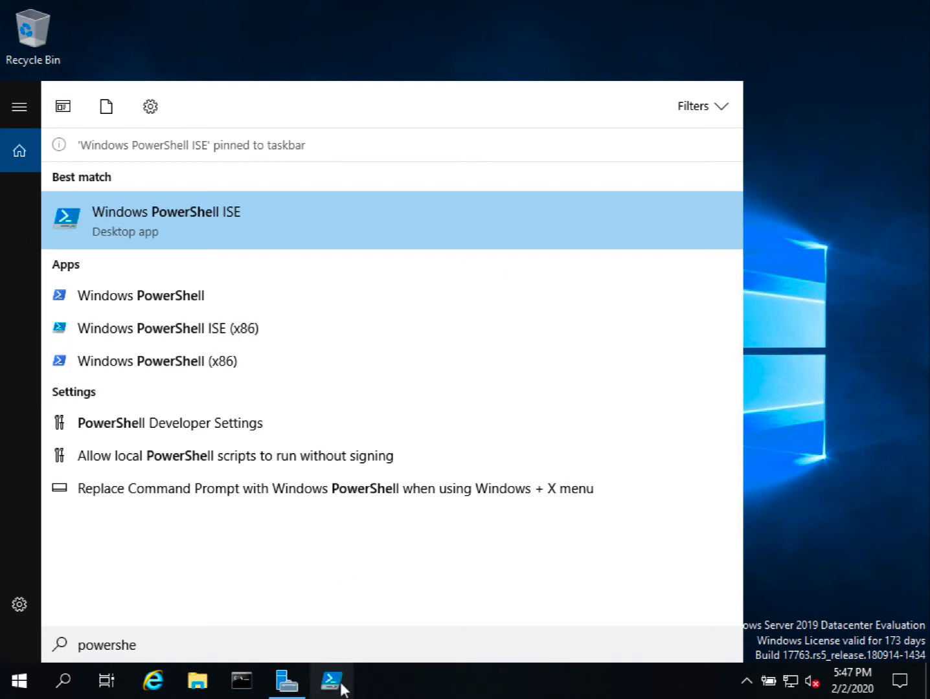
left_click(156, 214)
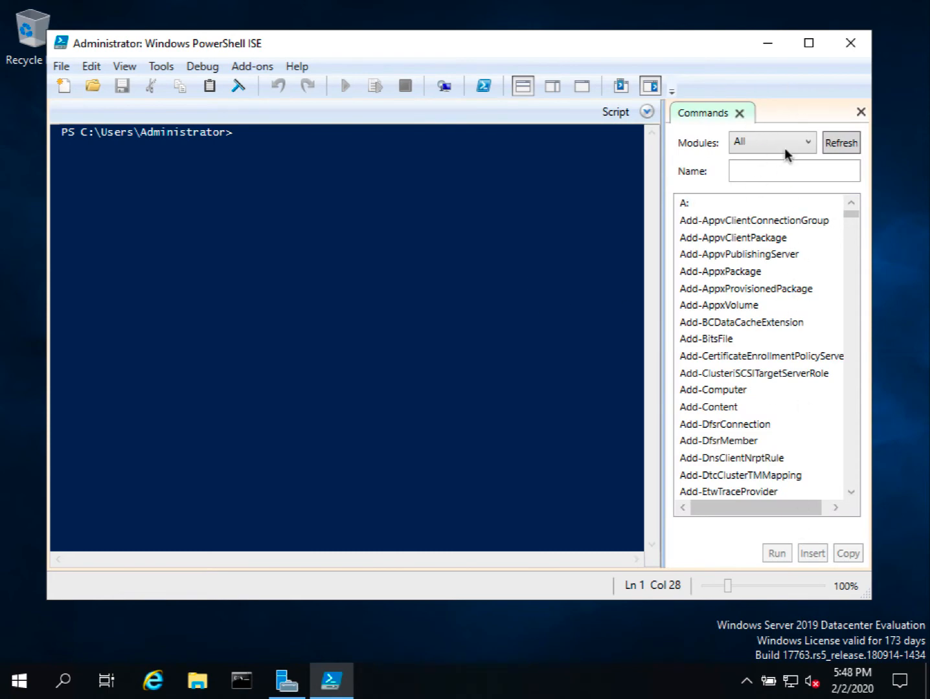
Examine the list of available cmdlets for all modules and the Name filter in the Commands pane
left_click_drag(855, 223, 853, 247)
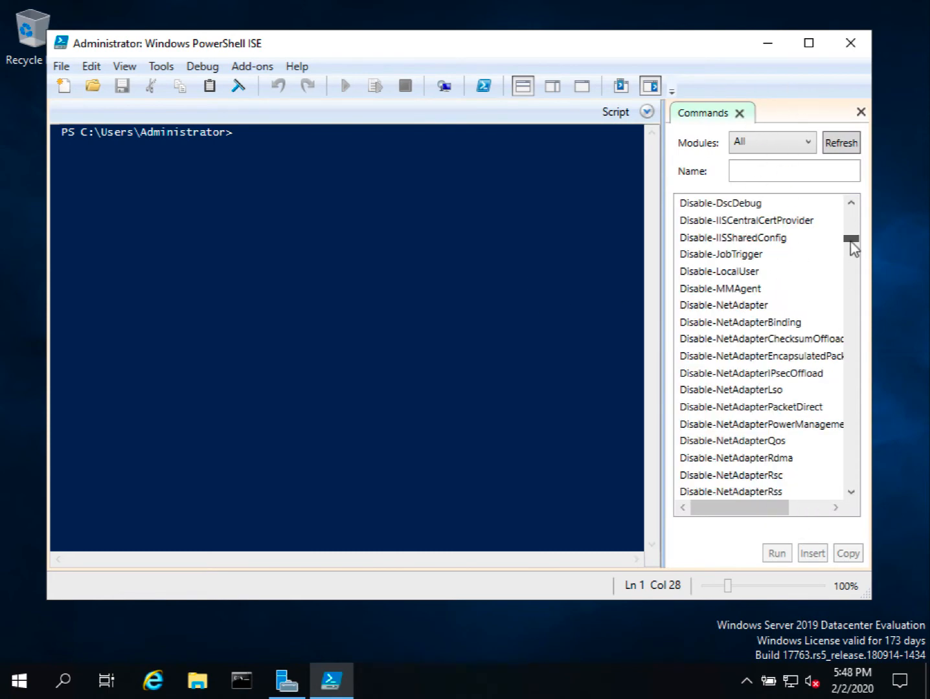
scroll(758, 395, "down", 6)
scroll(756, 393, "down", 10)
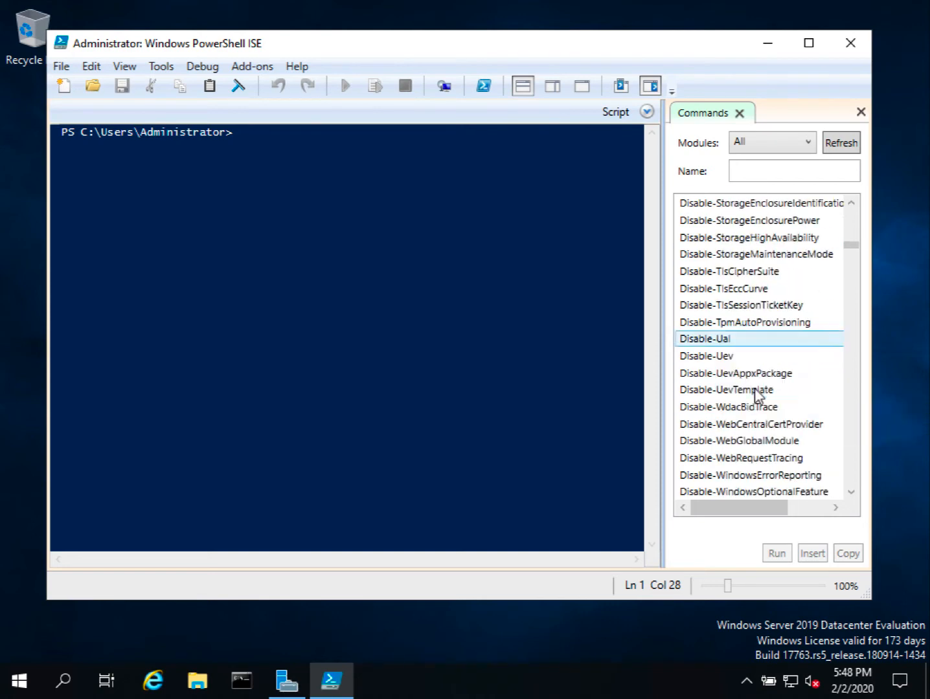
scroll(756, 394, "down", 3)
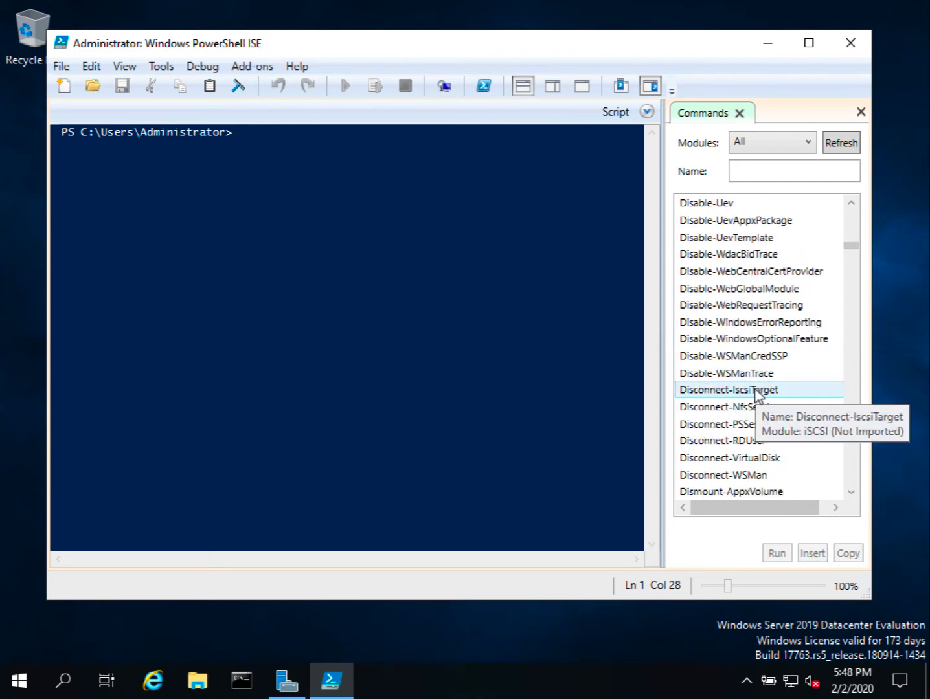
scroll(758, 393, "down", 4)
scroll(756, 395, "down", 1)
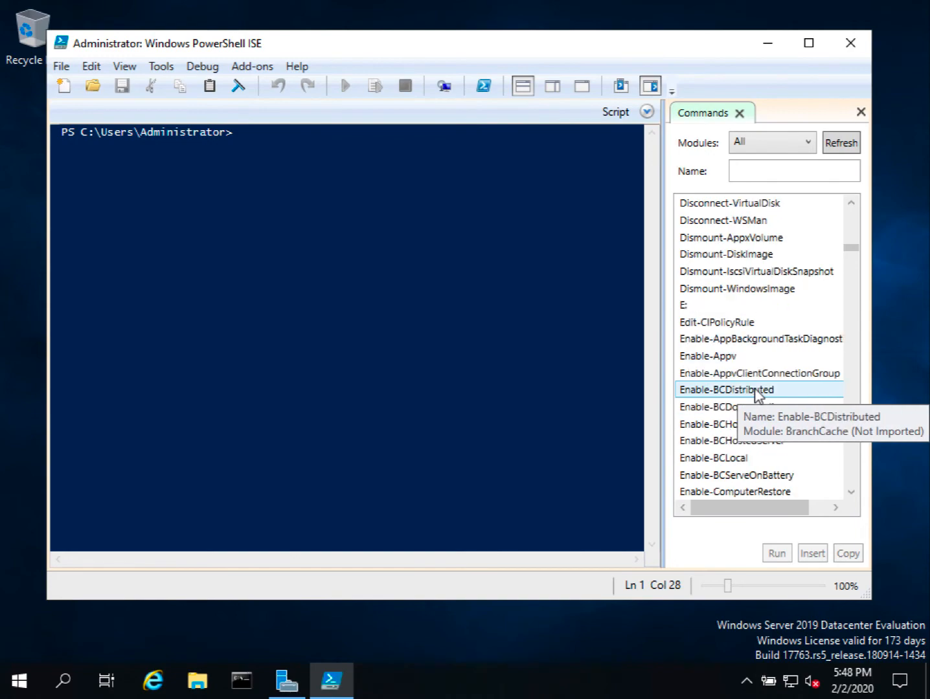
scroll(756, 393, "up", 20)
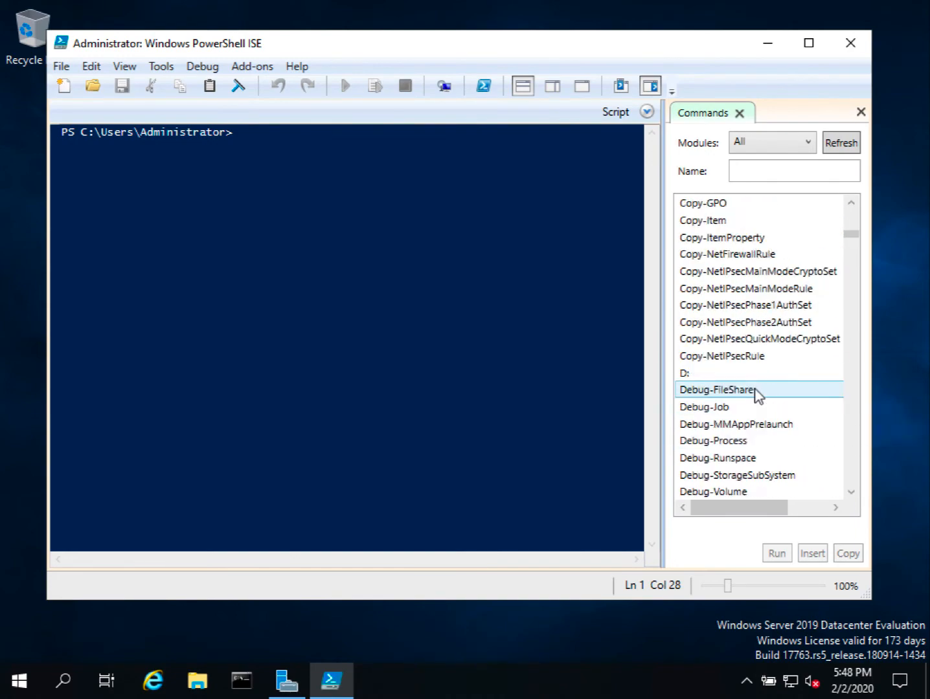
scroll(758, 393, "up", 20)
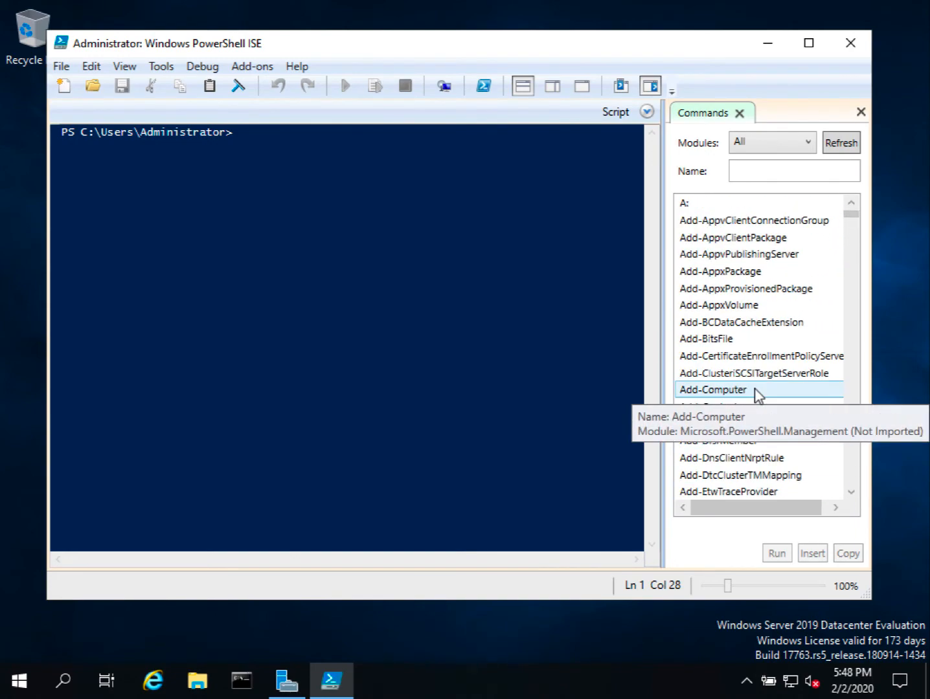
left_click(767, 172)
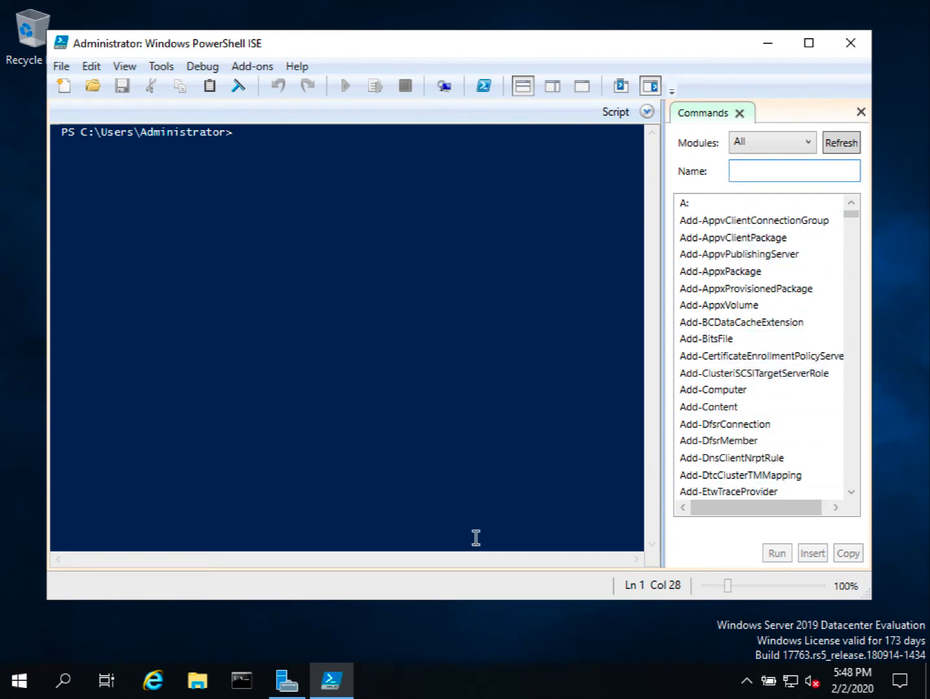
left_click(511, 621)
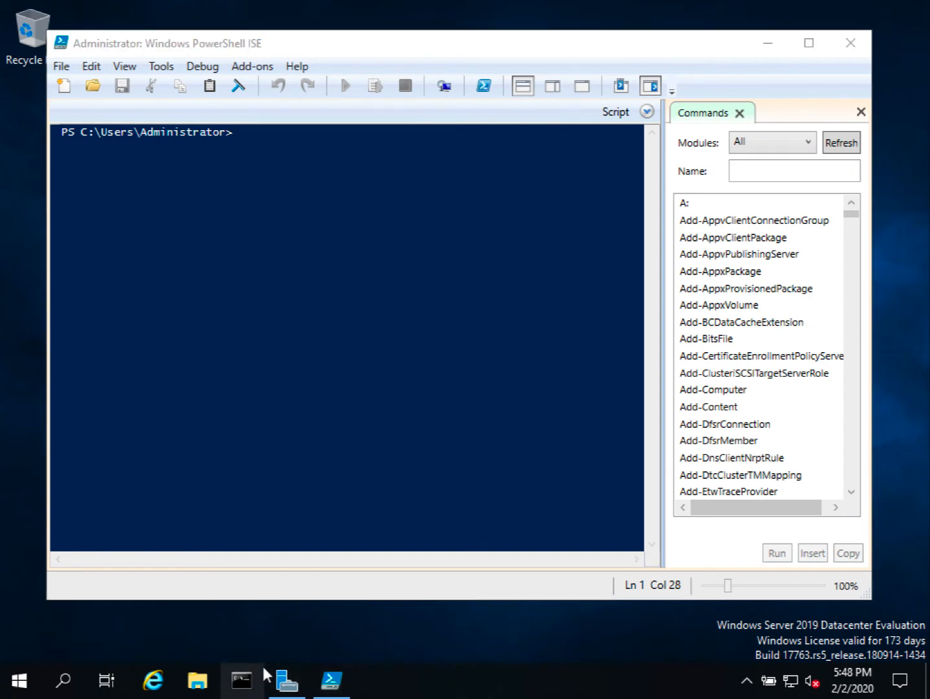
Switch to Command Prompt, start a session with the Powershell command and close the window
left_click(243, 678)
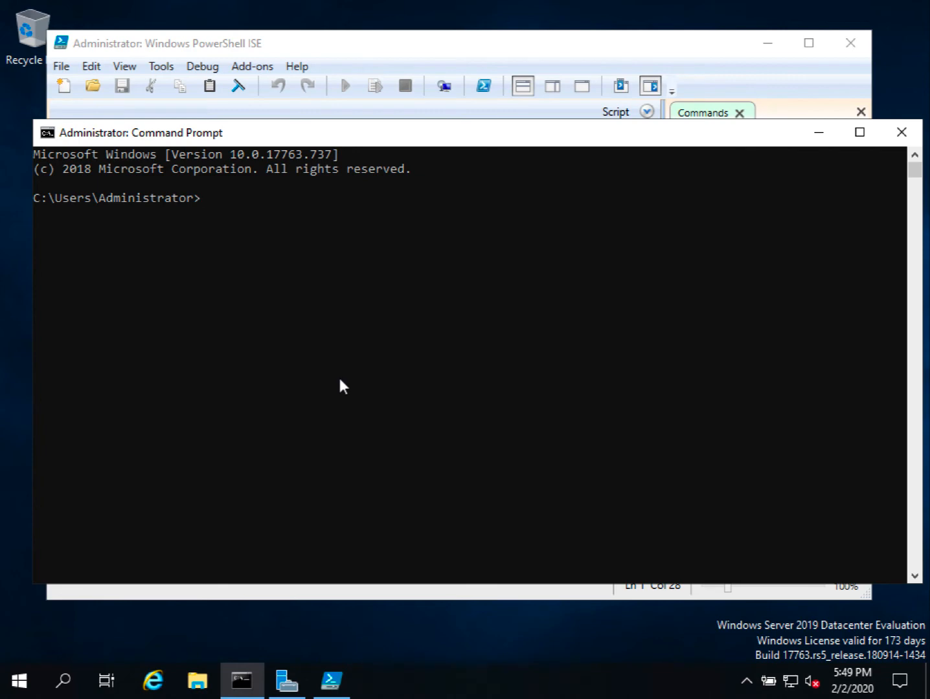
type("Powershell")
key("Return")
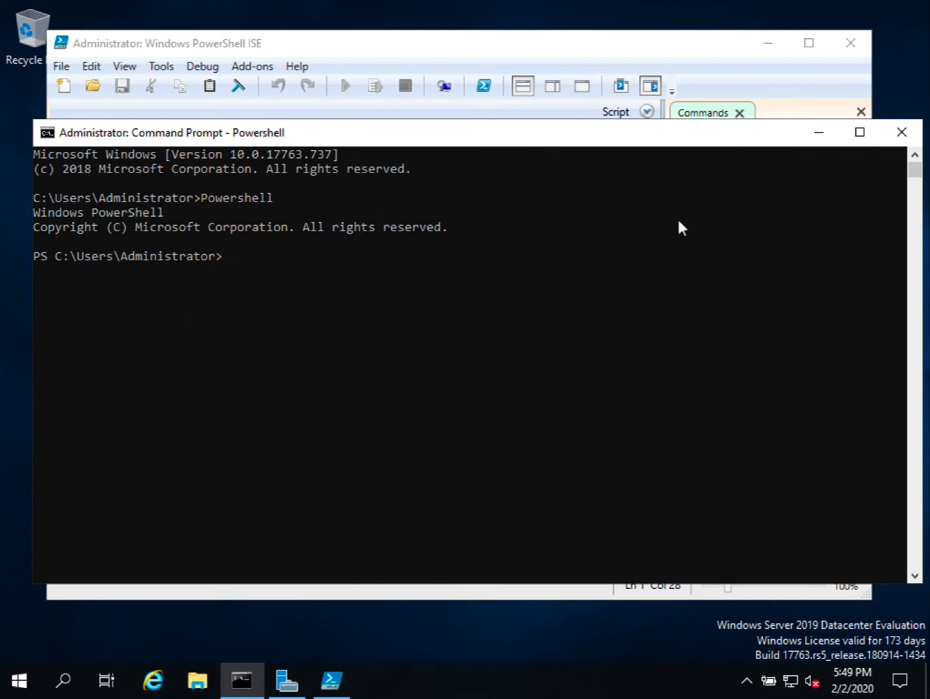
left_click(902, 133)
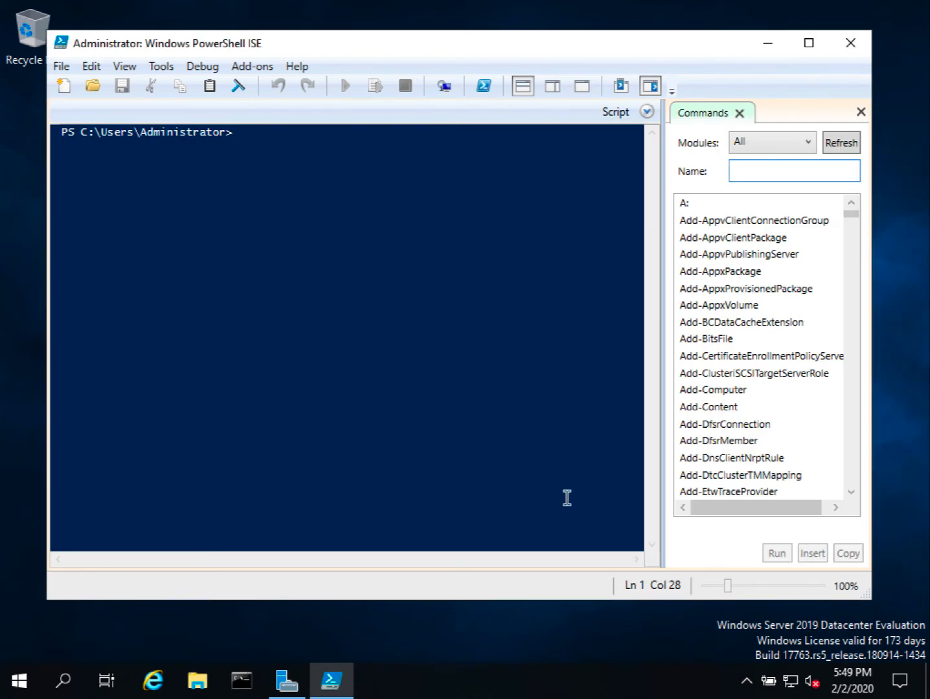
Search for Windows PowerShell ISE again and run it as administrator with the Commands pane shown
left_click(146, 133)
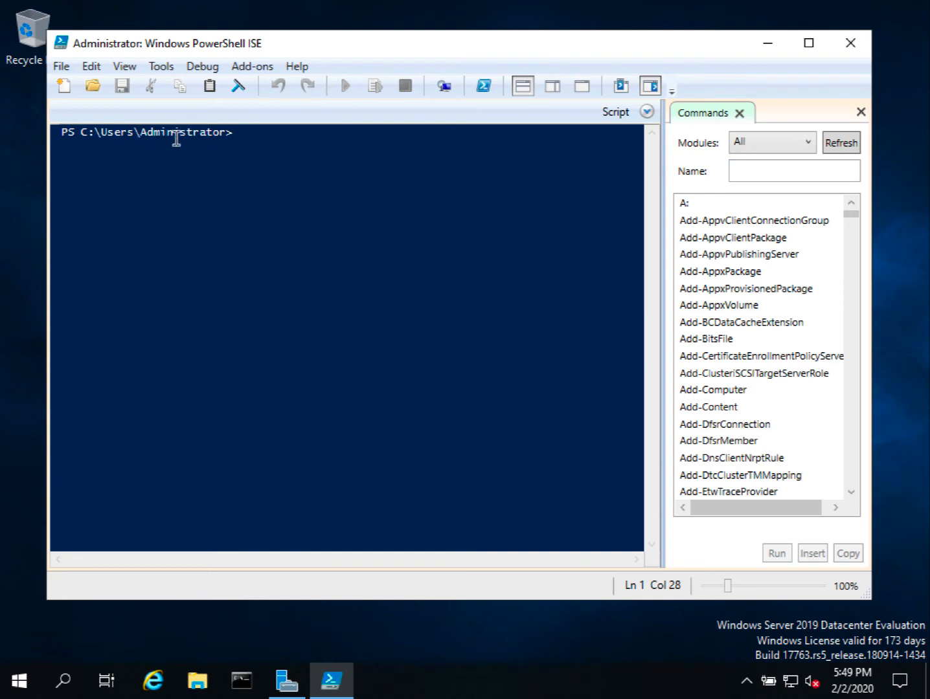
left_click(60, 681)
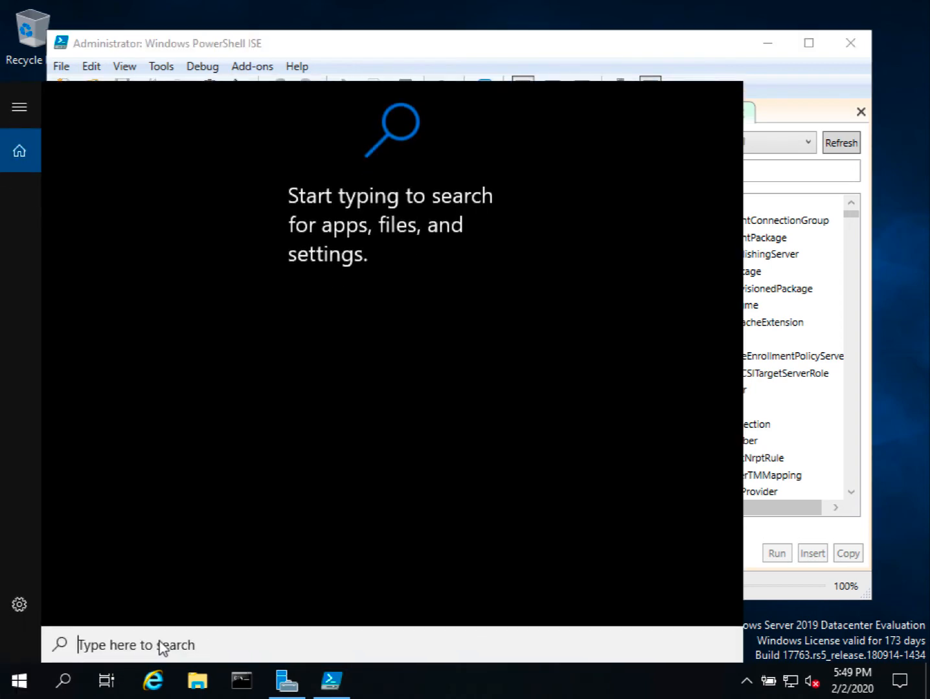
type("Powers")
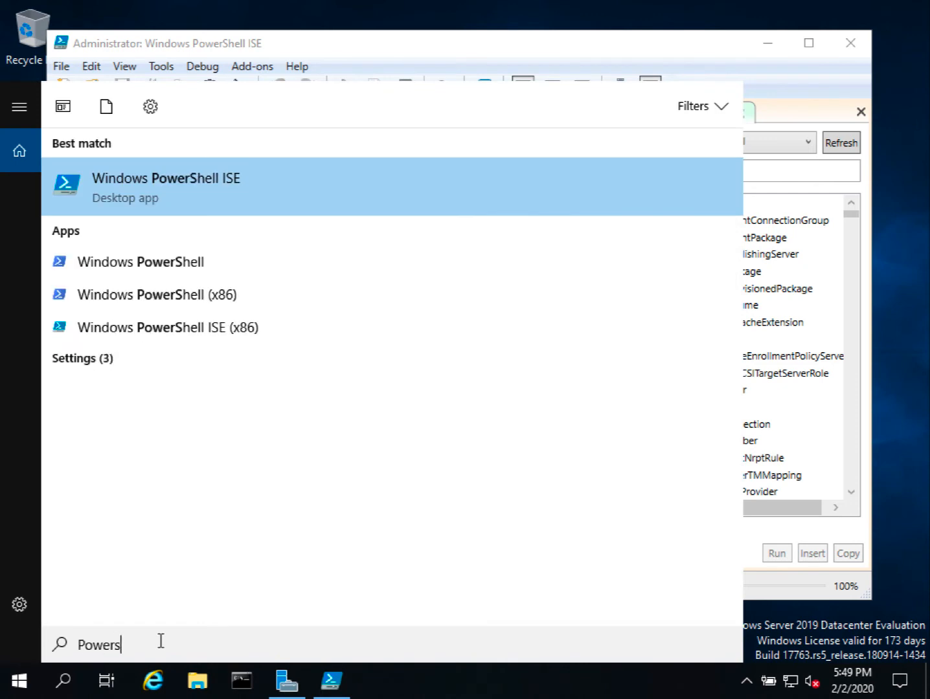
right_click(146, 178)
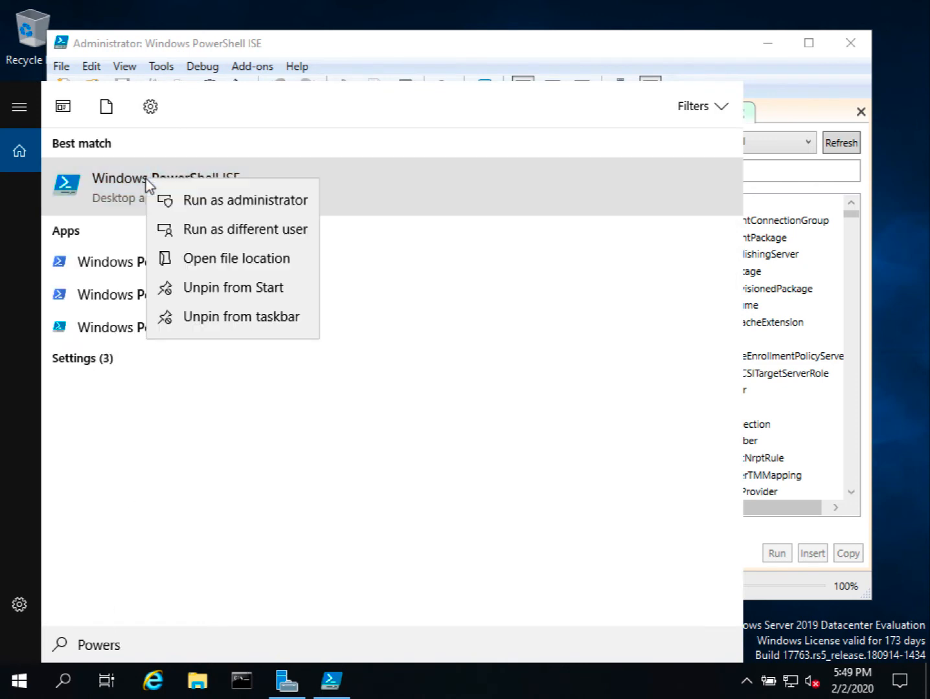
left_click(244, 206)
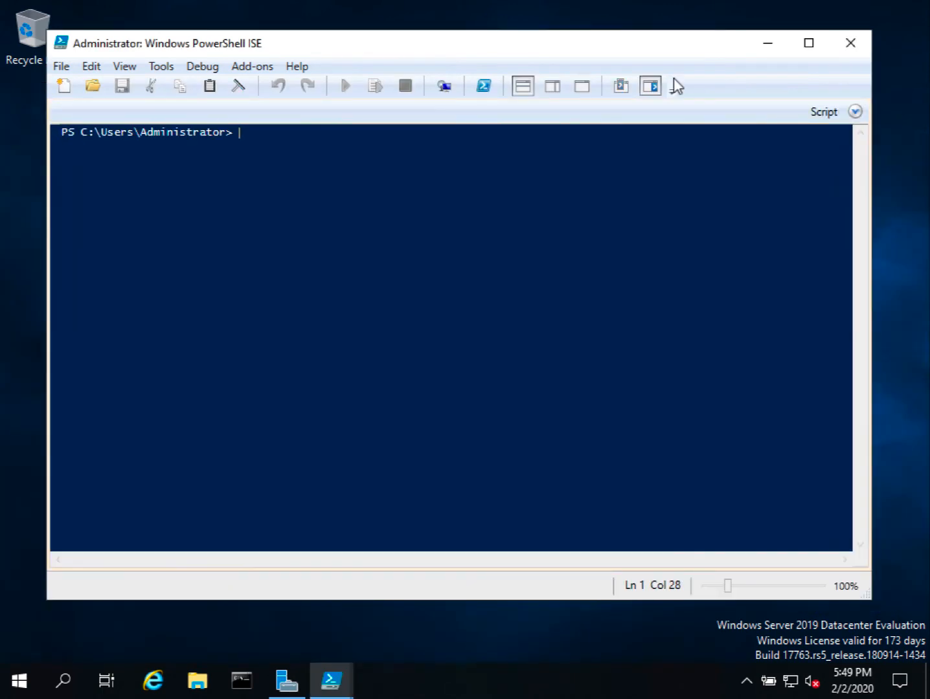
left_click(651, 86)
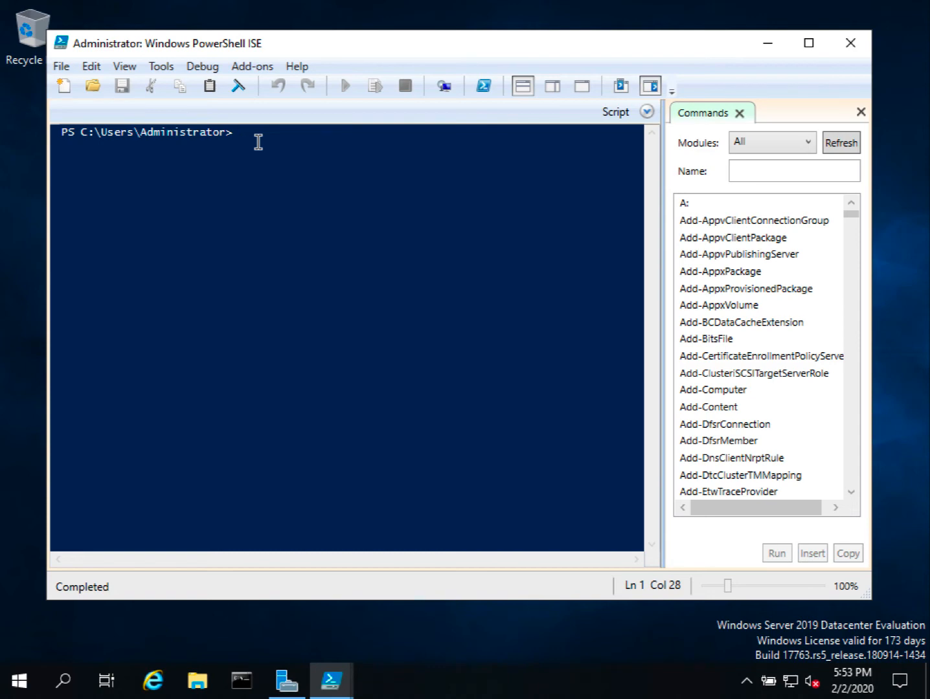
Run Get-WindowsFeature in the console to list all of the server's roles and features
type("Ge")
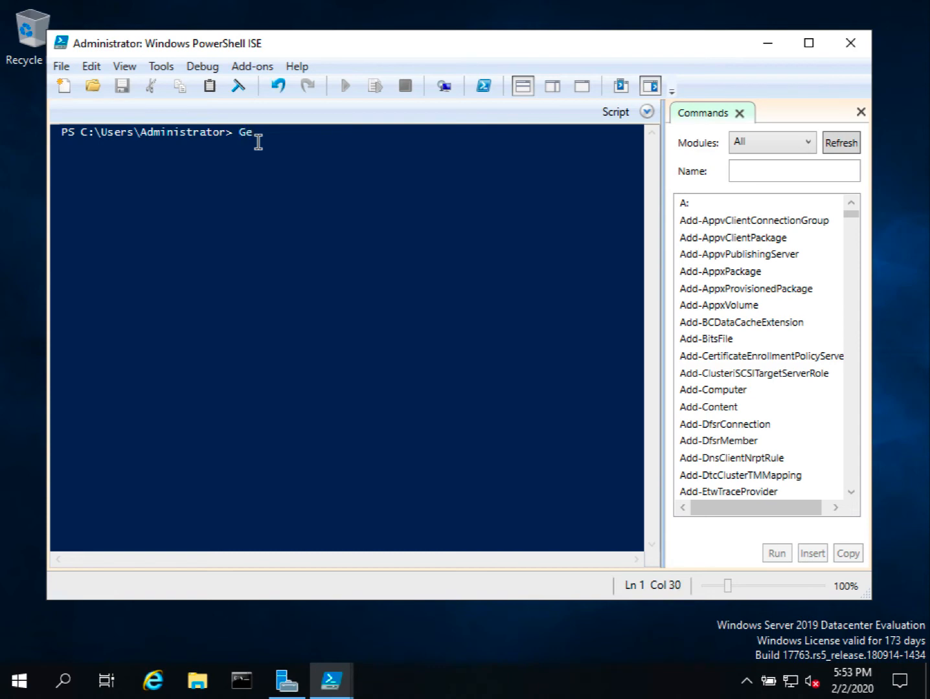
type("t-")
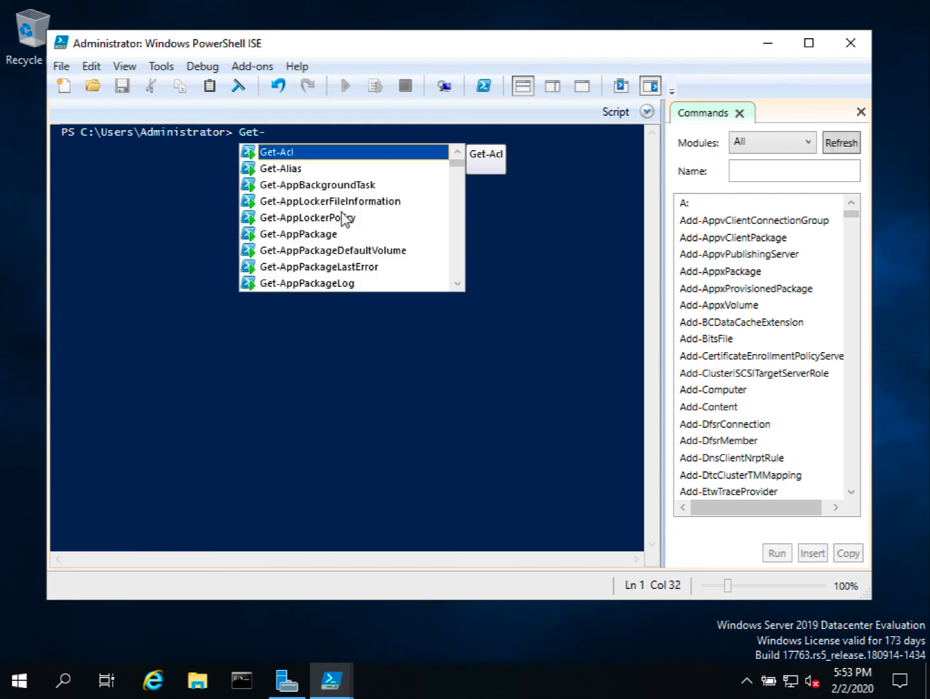
scroll(350, 213, "down", 1)
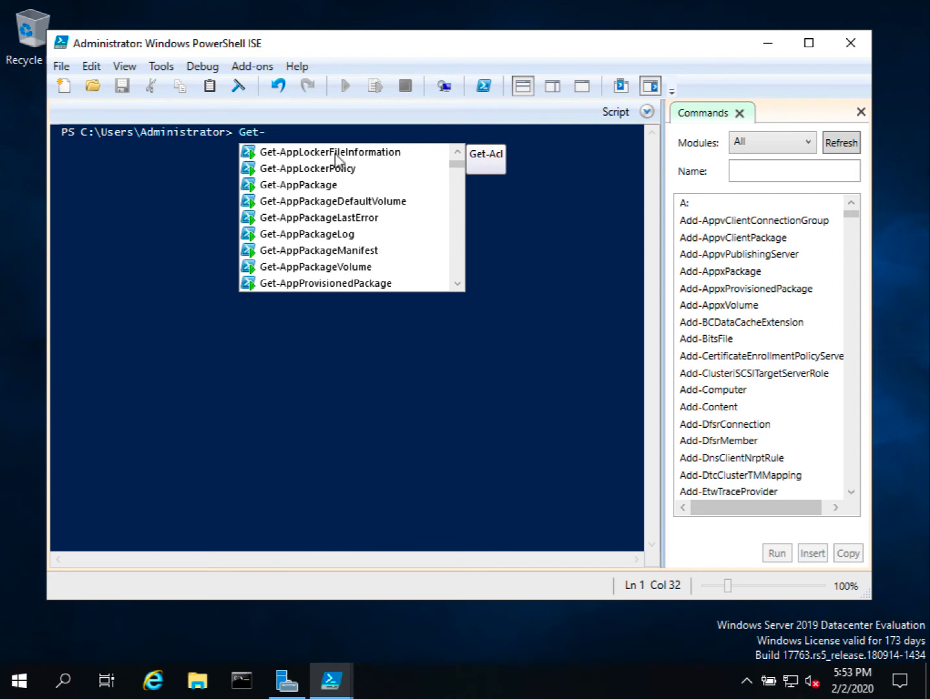
left_click(302, 132)
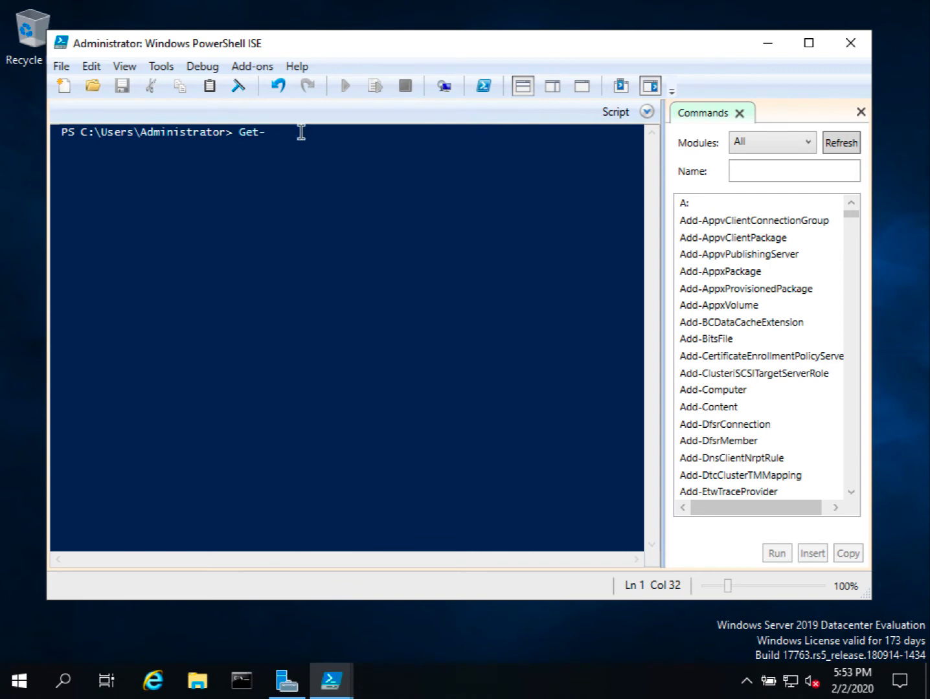
type("Window")
key("BackSpace")
key("BackSpace")
key("BackSpace")
key("BackSpace")
key("BackSpace")
key("BackSpace")
key("BackSpace")
key("BackSpace")
type("t-Wi")
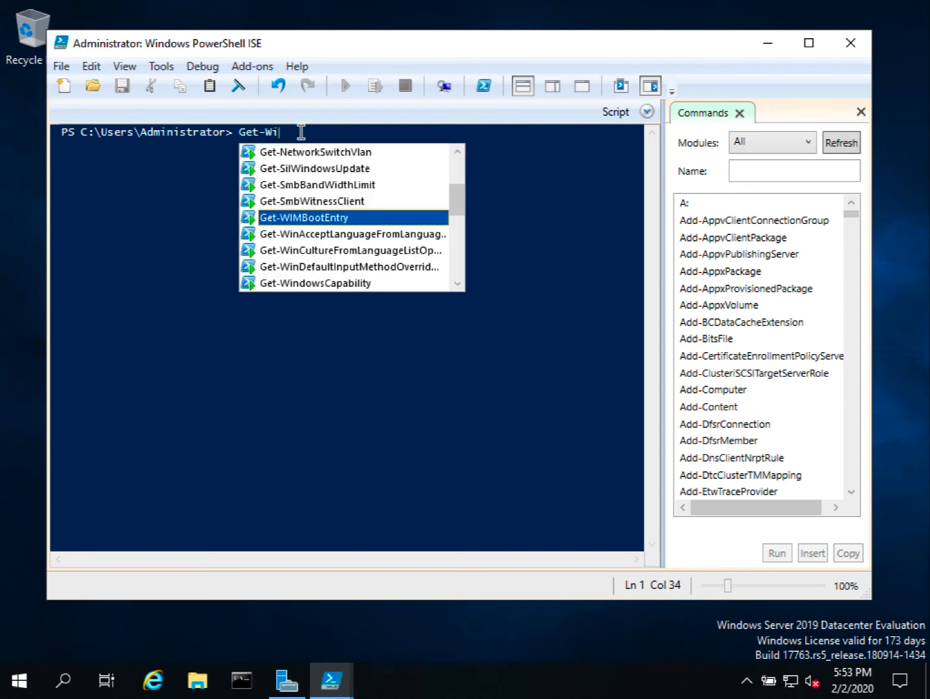
type("ndowsFe")
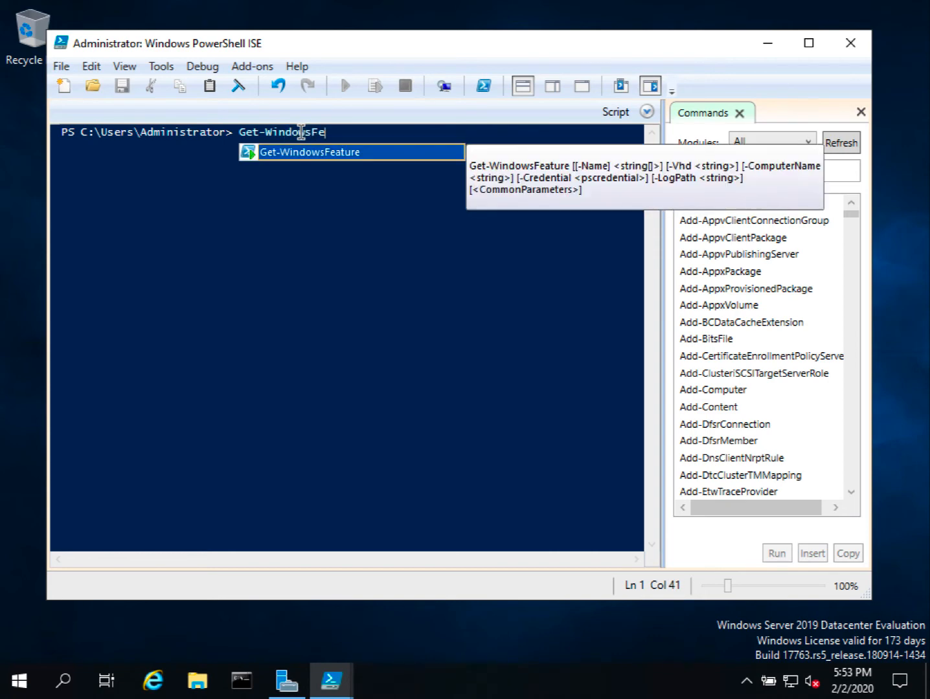
key("Tab")
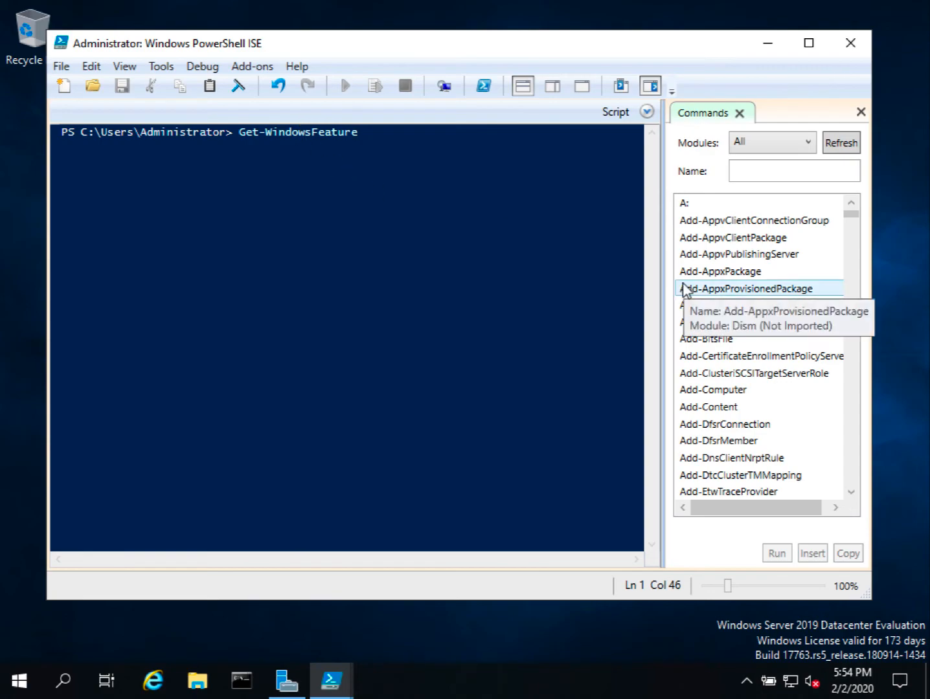
key("Return")
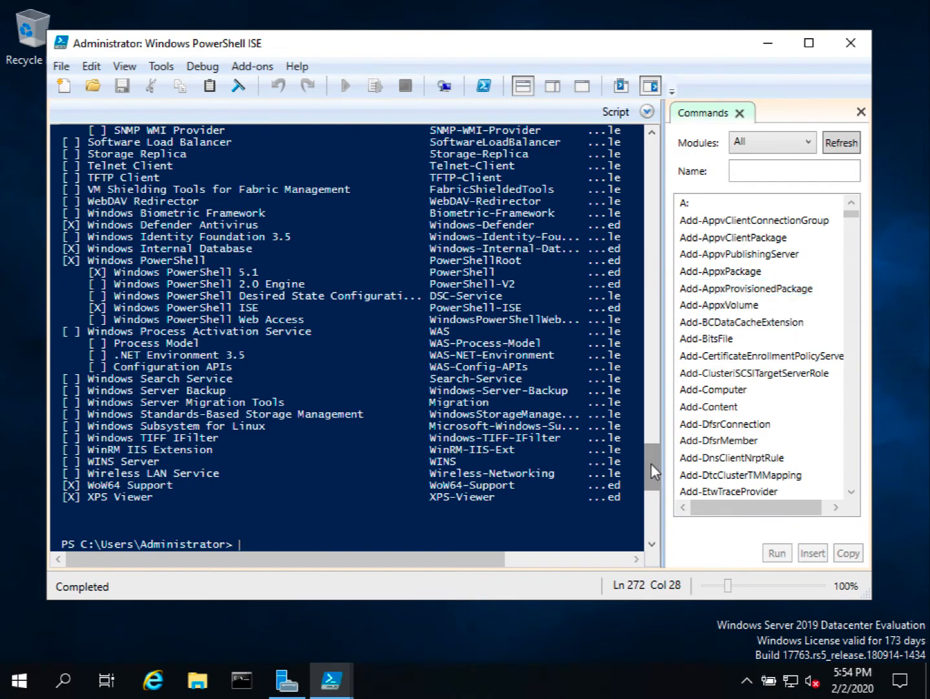
Review the full roles and features list, including the Web Server (IIS) entries, and clear the console with cls
left_click_drag(651, 463, 649, 307)
scroll(629, 320, "down", 1)
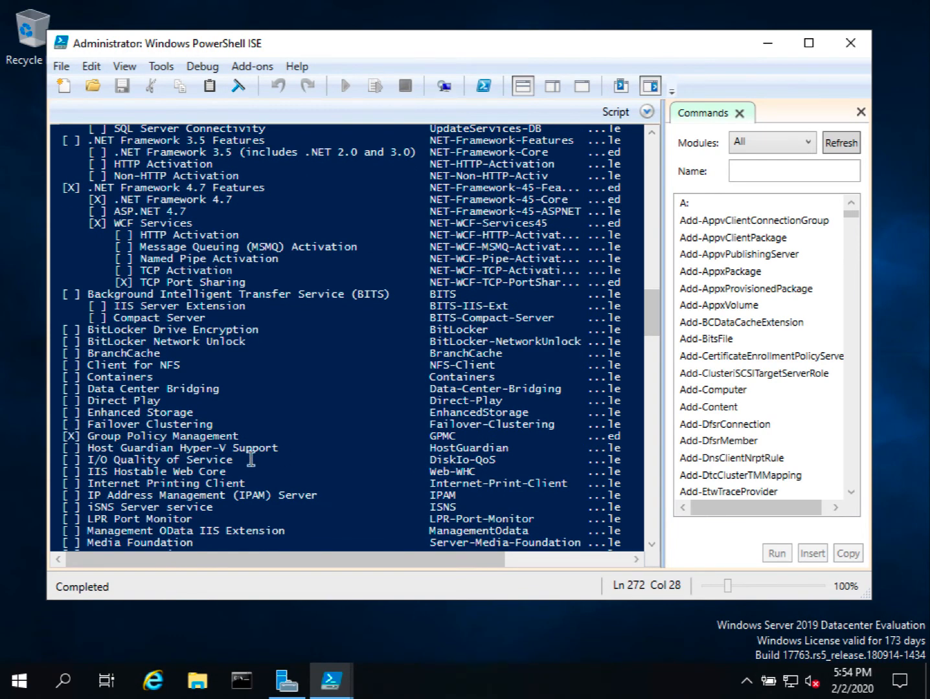
scroll(657, 324, "up", 1)
left_click_drag(657, 324, 658, 243)
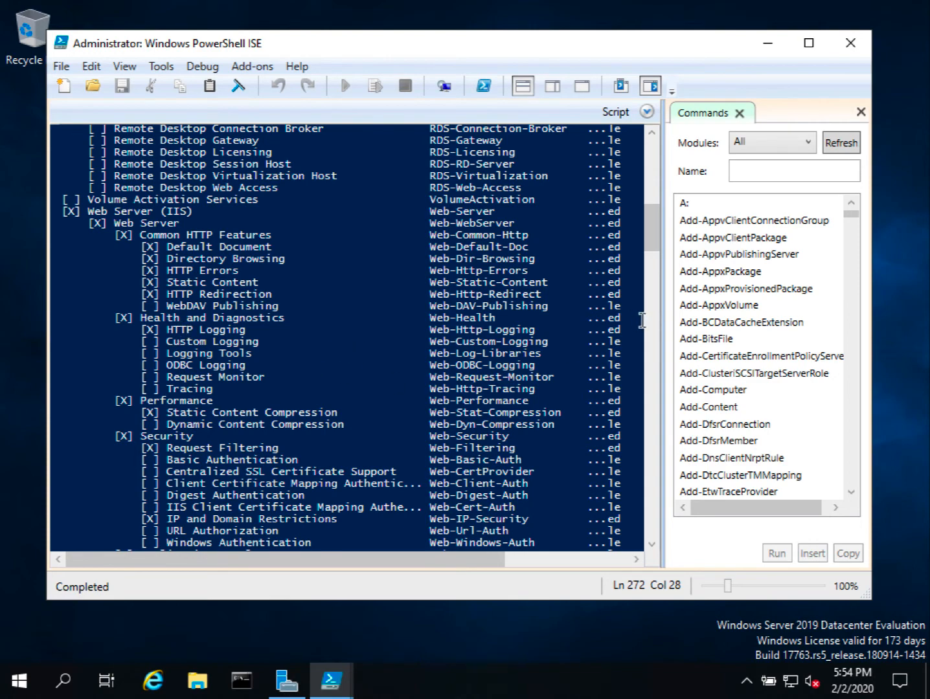
left_click_drag(651, 249, 670, 497)
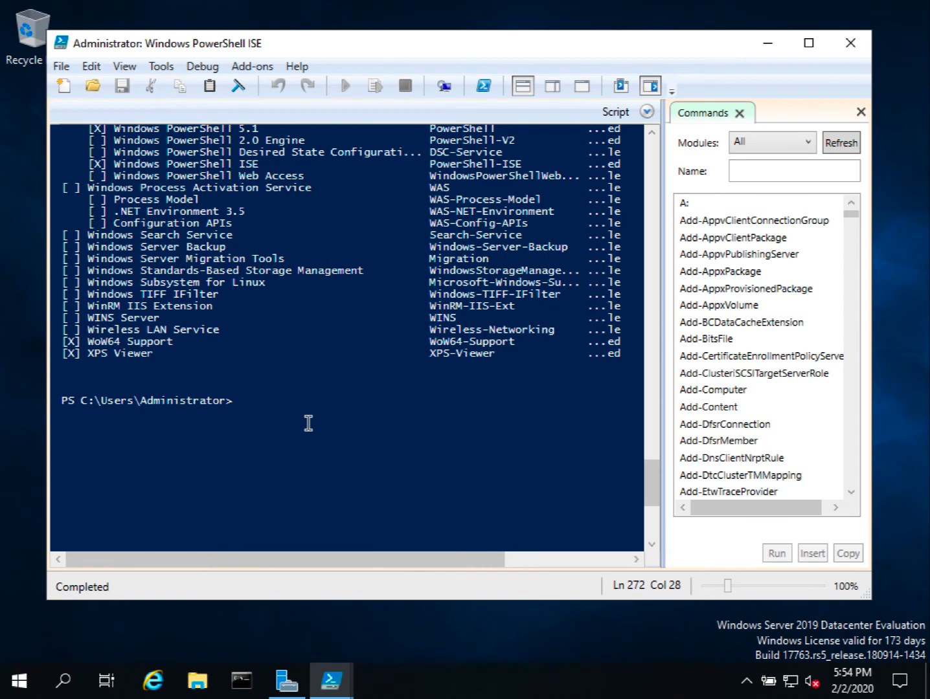
type("cls")
key("Return")
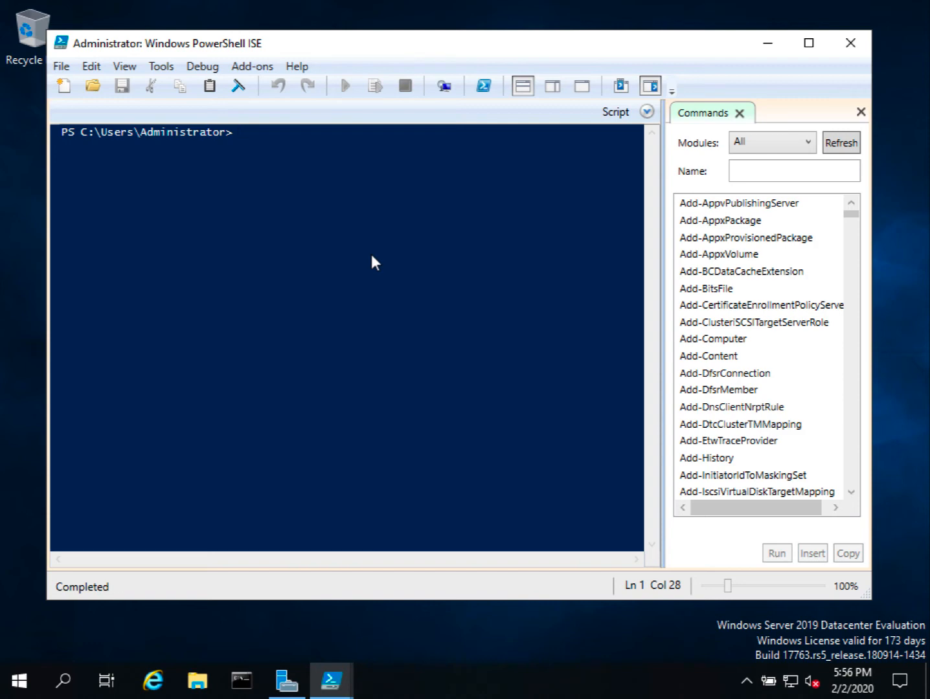
Run Get-WindowsFeature | where Installed to list only the installed roles and features
type("Get")
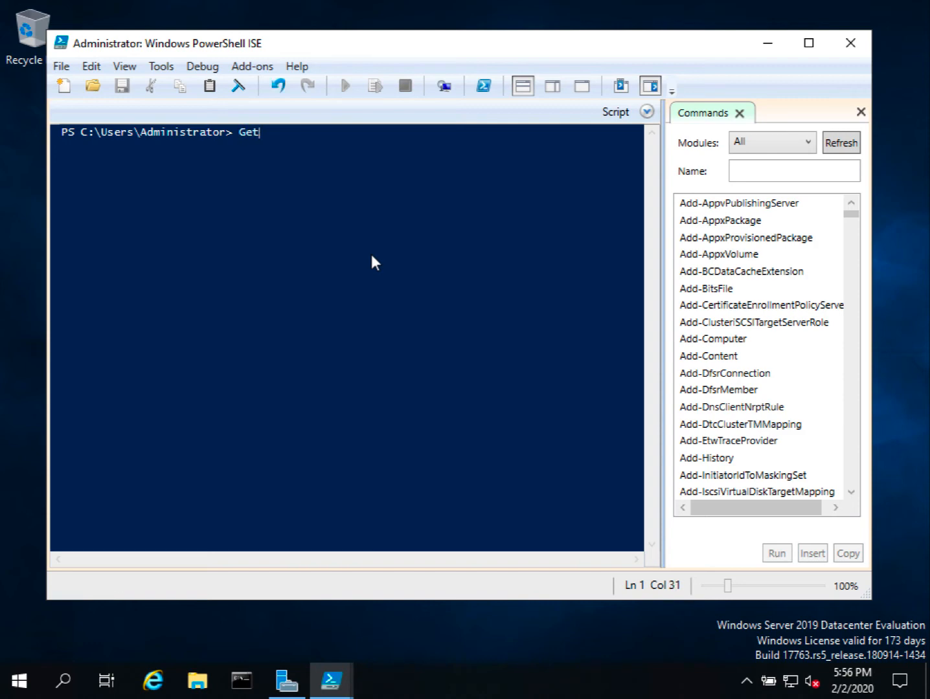
type("-Windowsfea")
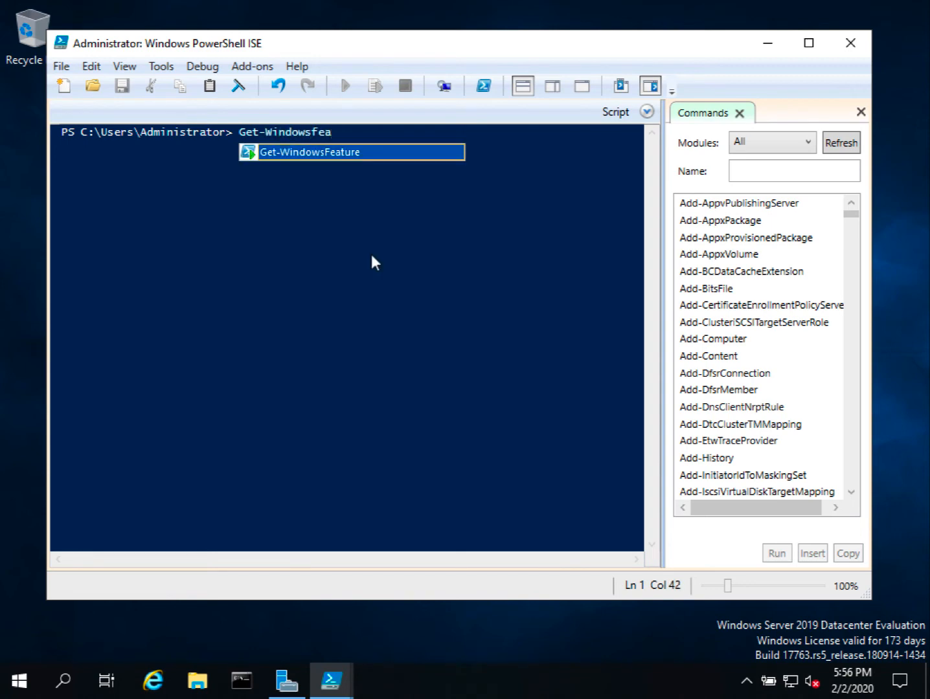
key("Tab")
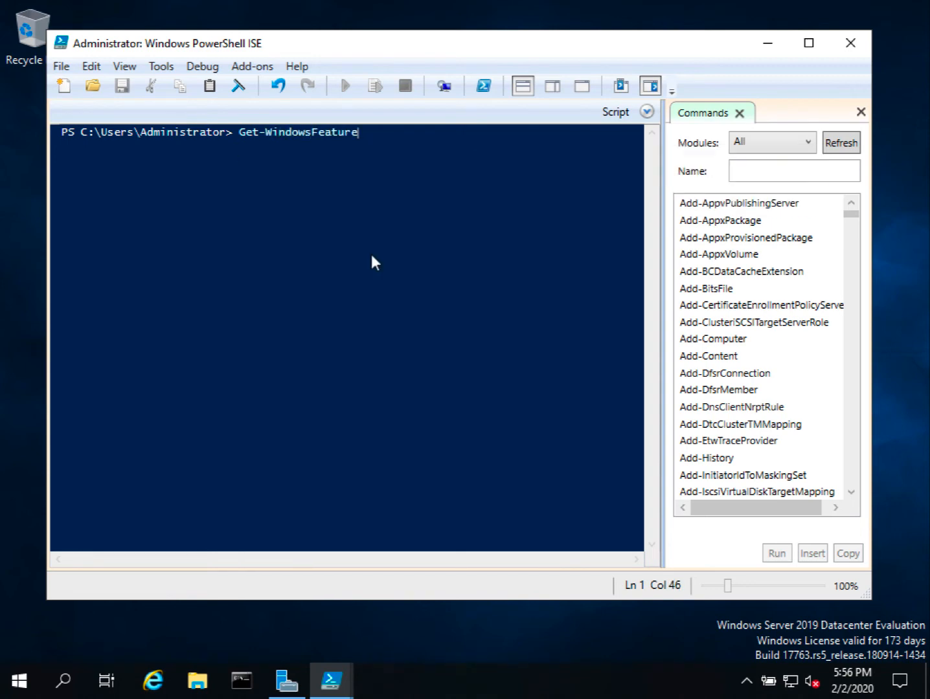
type("| where Installed")
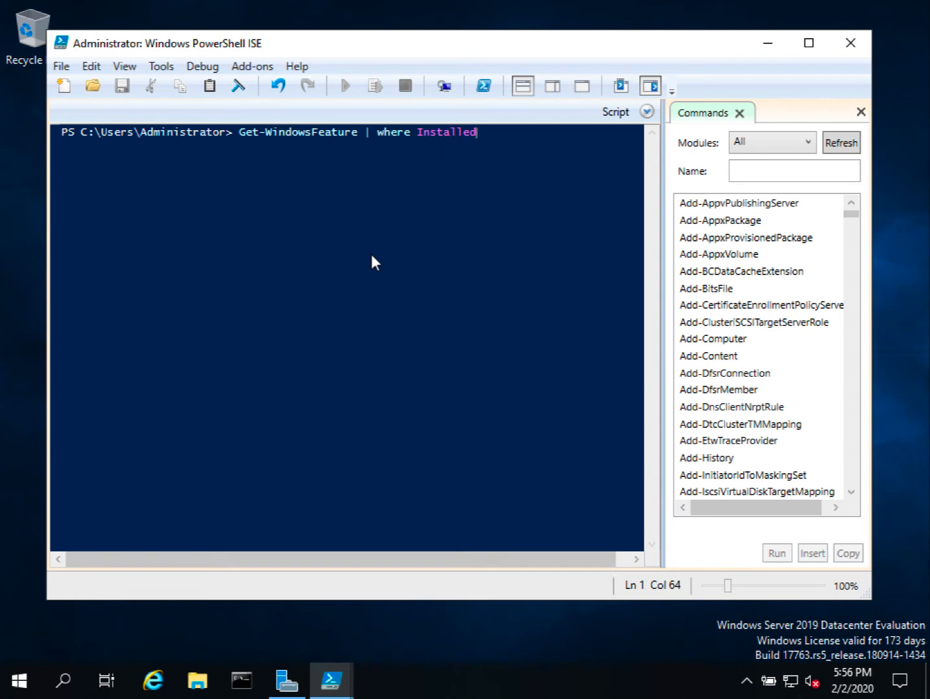
key("Return")
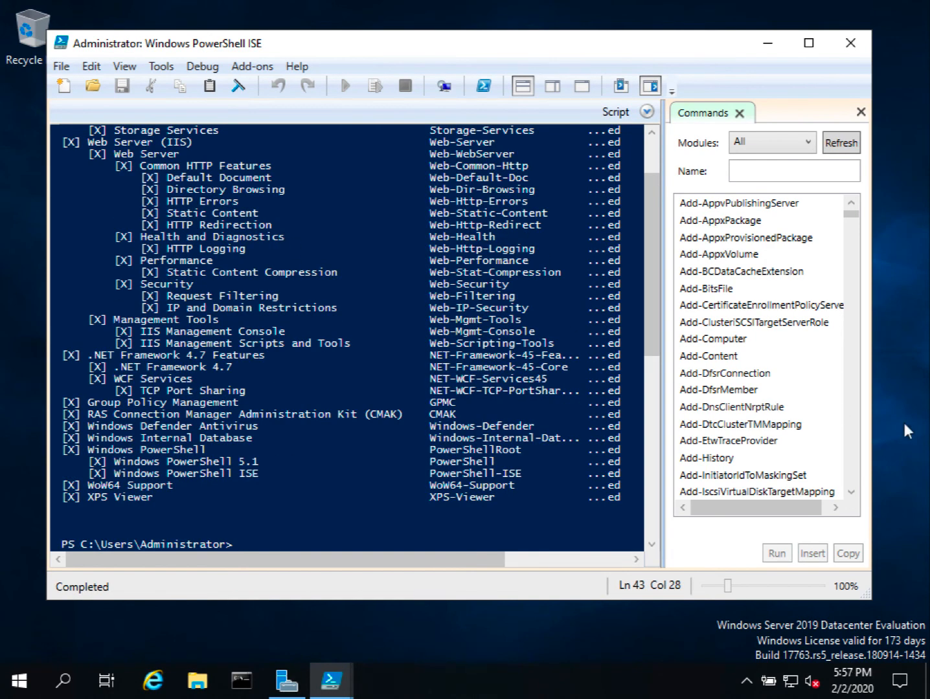
Review the list of installed roles and features to its end and clear the console with cls
mouse_move(649, 319)
left_mouse_down()
mouse_move(644, 253)
mouse_move(636, 406)
mouse_move(635, 335)
left_mouse_up()
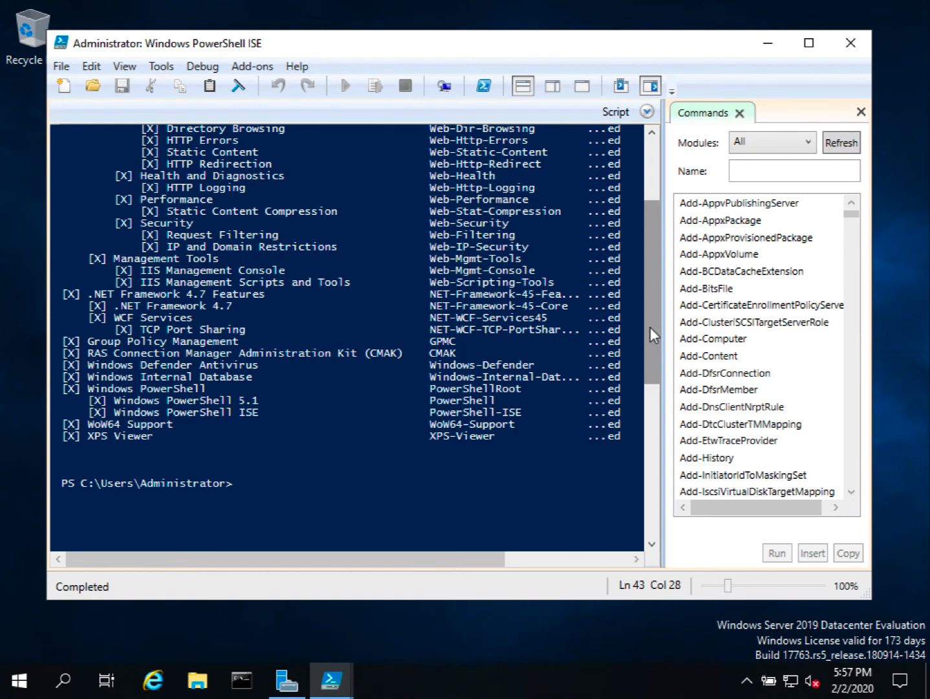
left_click_drag(649, 327, 642, 397)
type("cls")
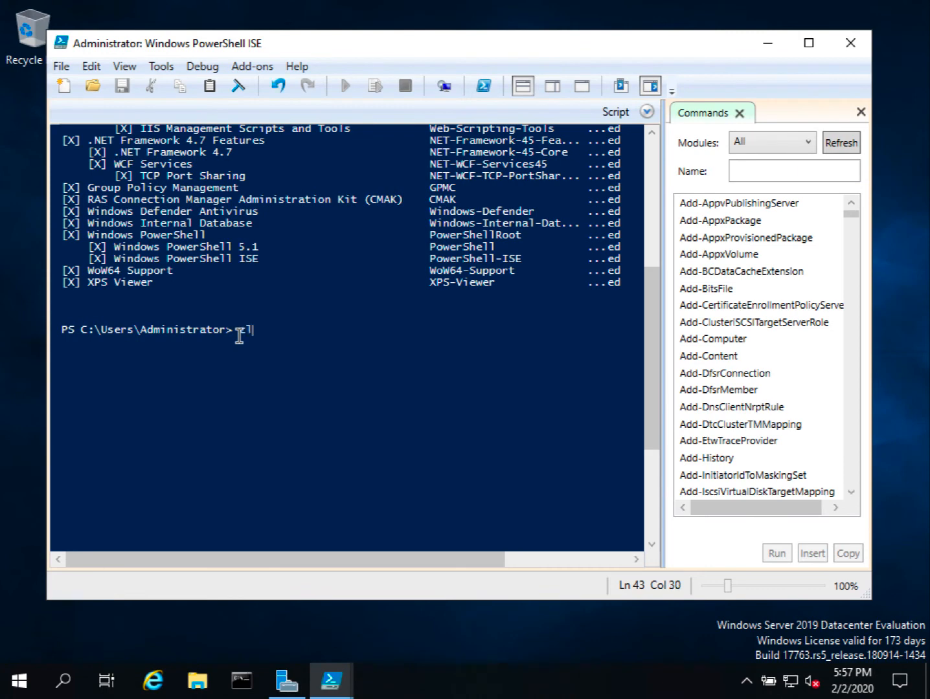
key("Return")
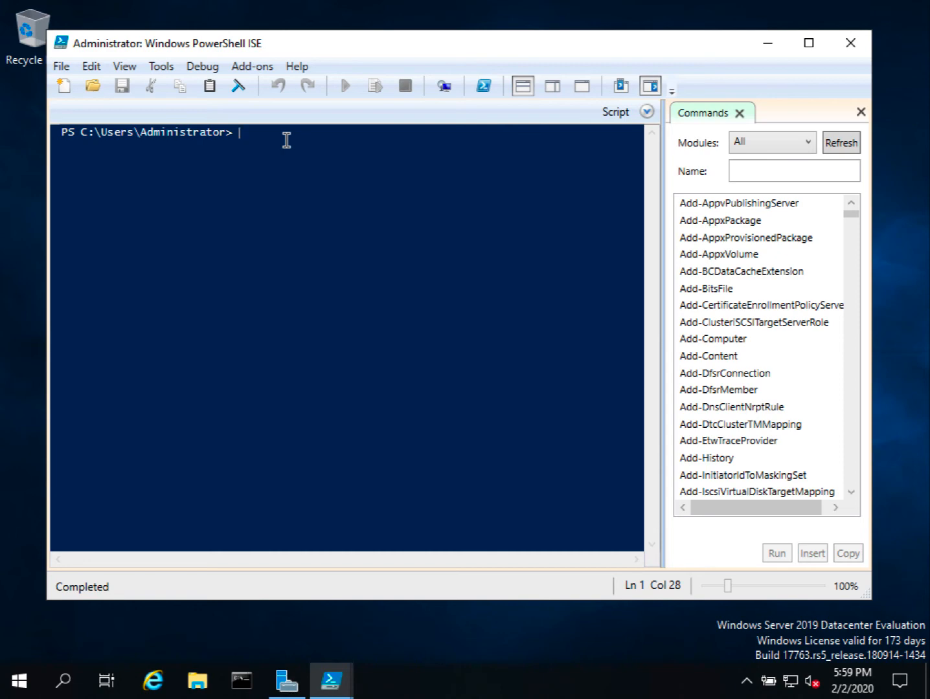
Run Get-WindowsFeature | where Installstate -eq available to list only the roles and features available for installation
type("Get")
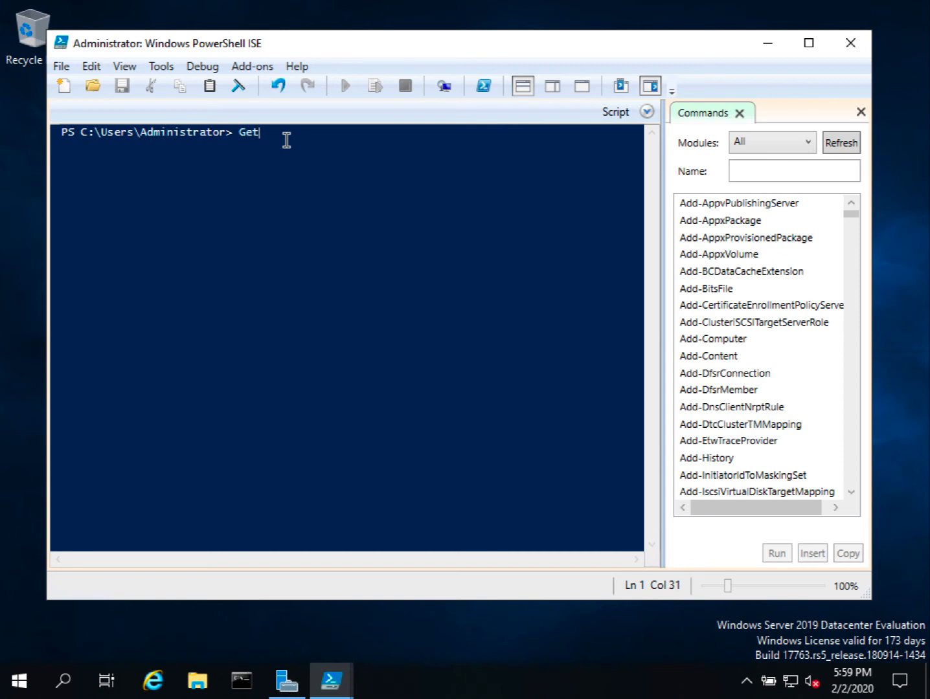
type("-Window")
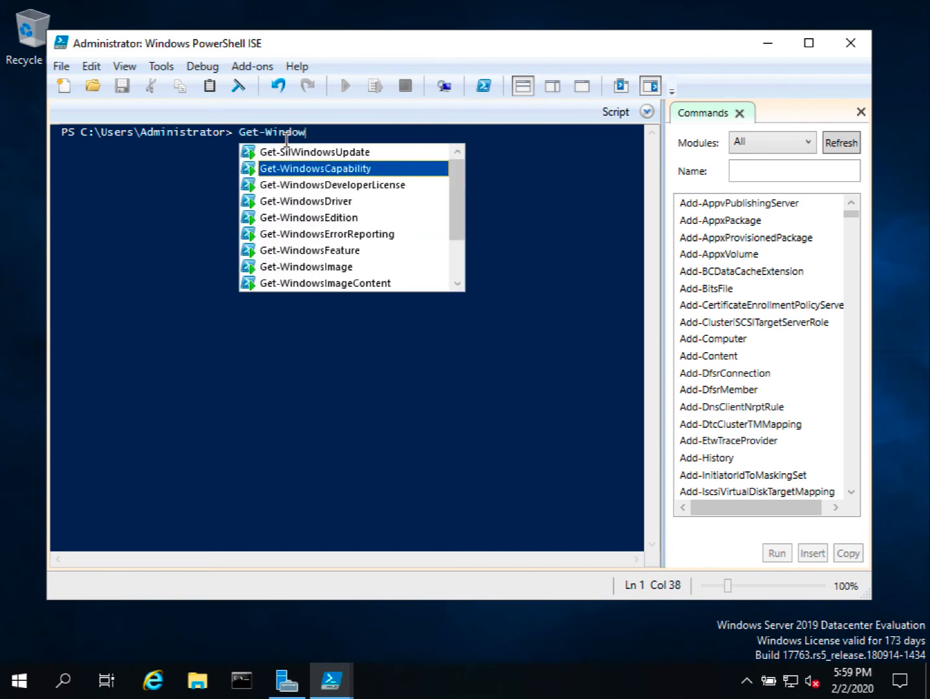
type("sFea")
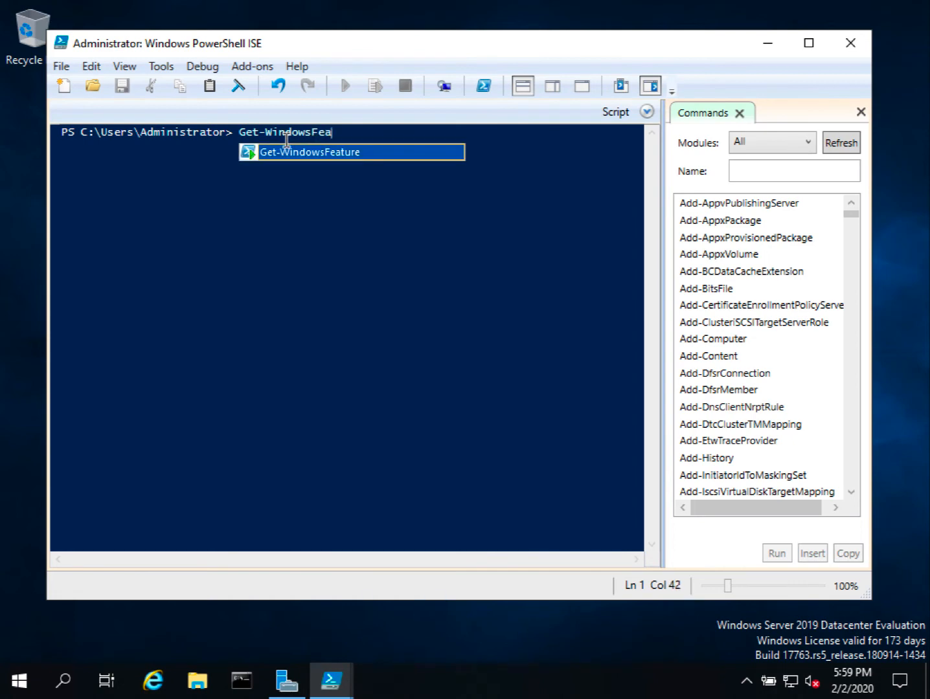
key("Tab")
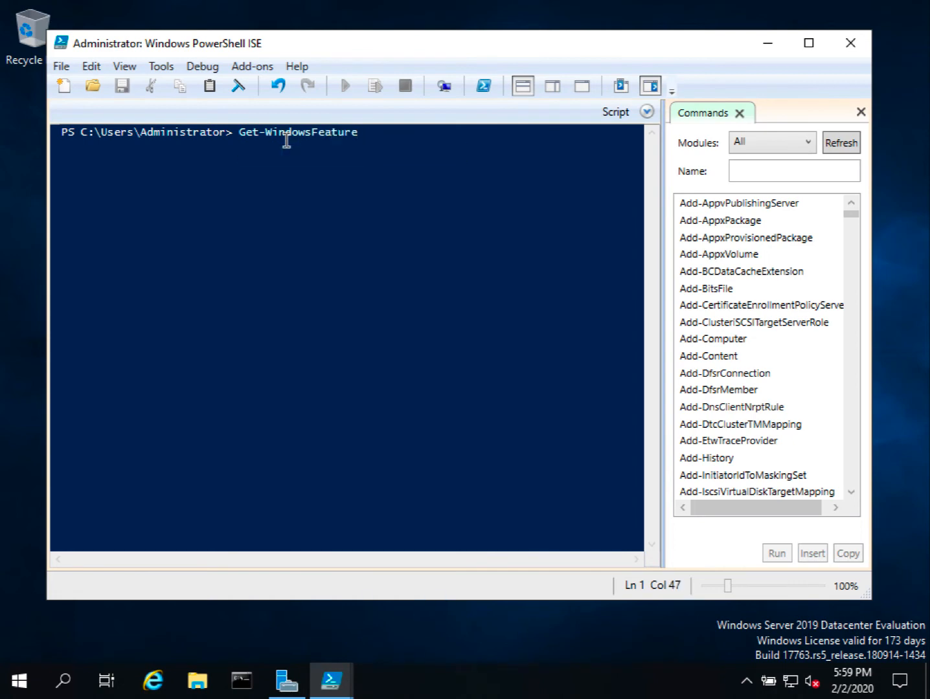
type("| where Installs")
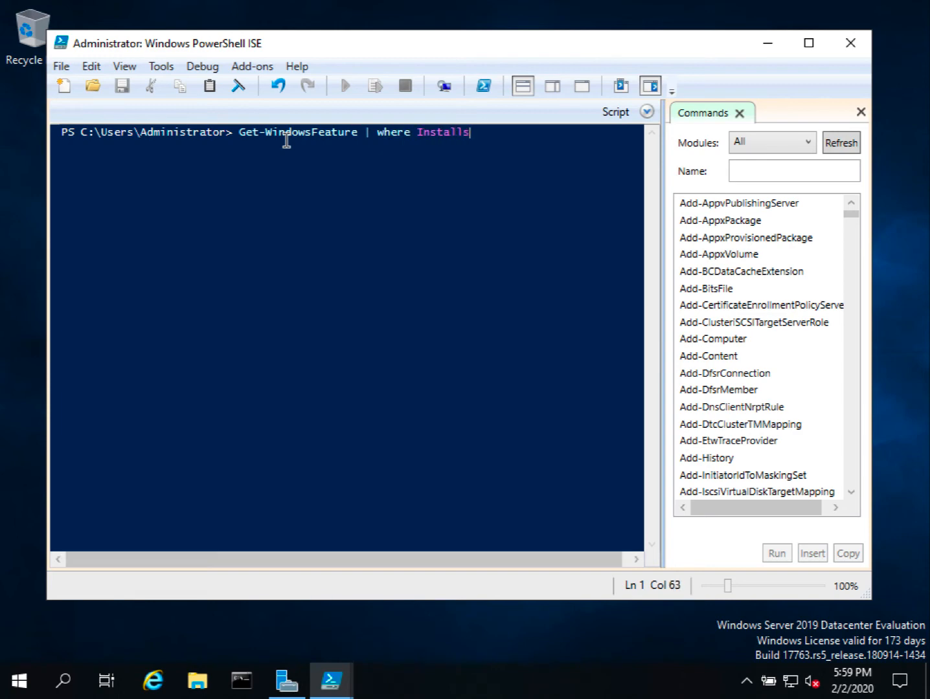
type("tate -")
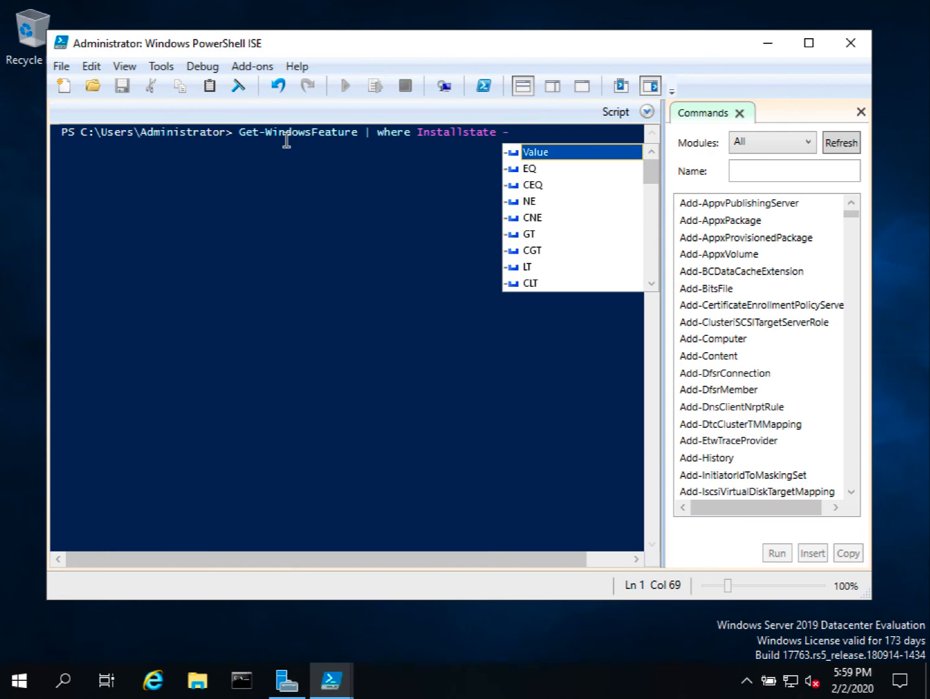
type("eq ")
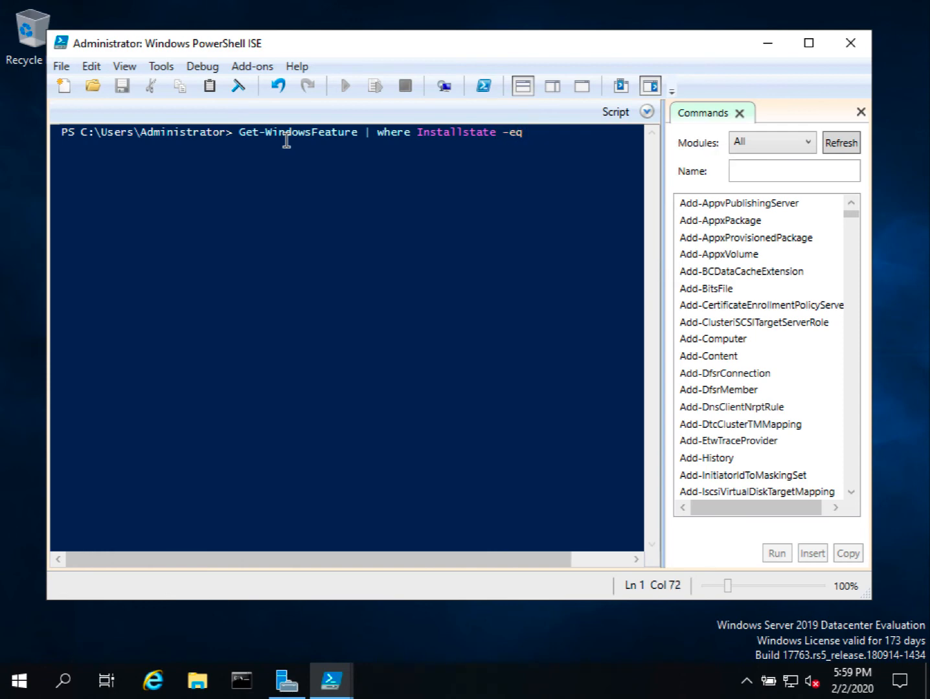
type("avai")
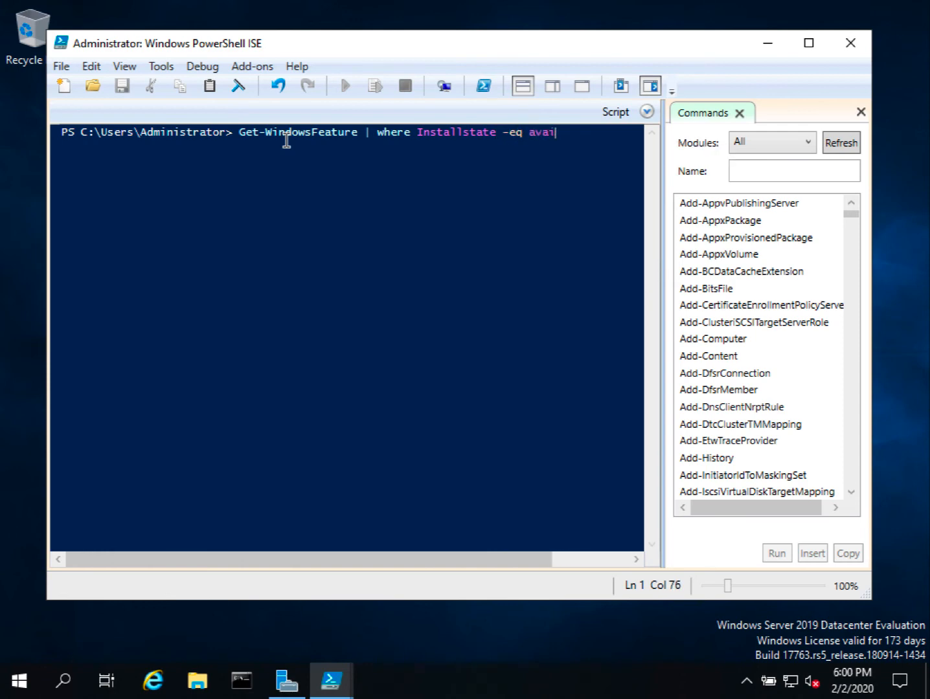
type("lable")
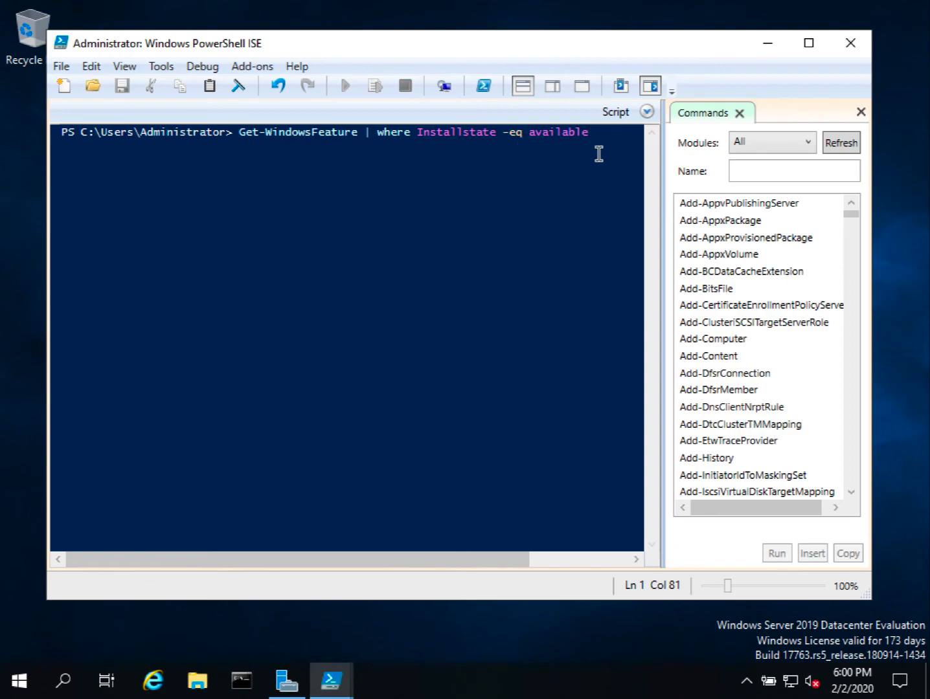
key("Return")
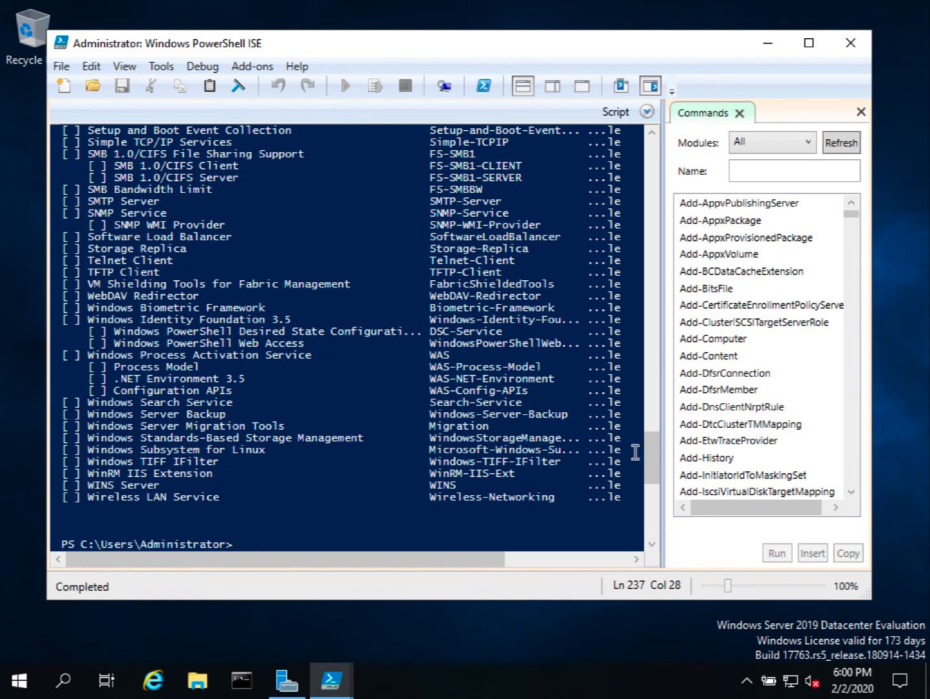
Review the list of available roles and features from start to end and clear the console with cls
left_click_drag(654, 457, 653, 338)
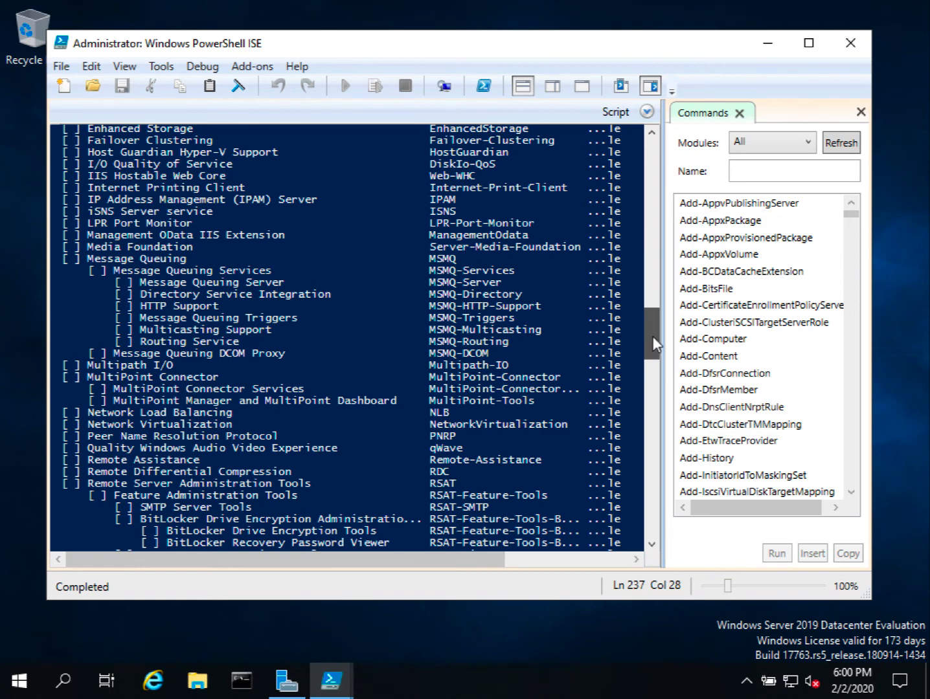
left_click_drag(652, 336, 666, 169)
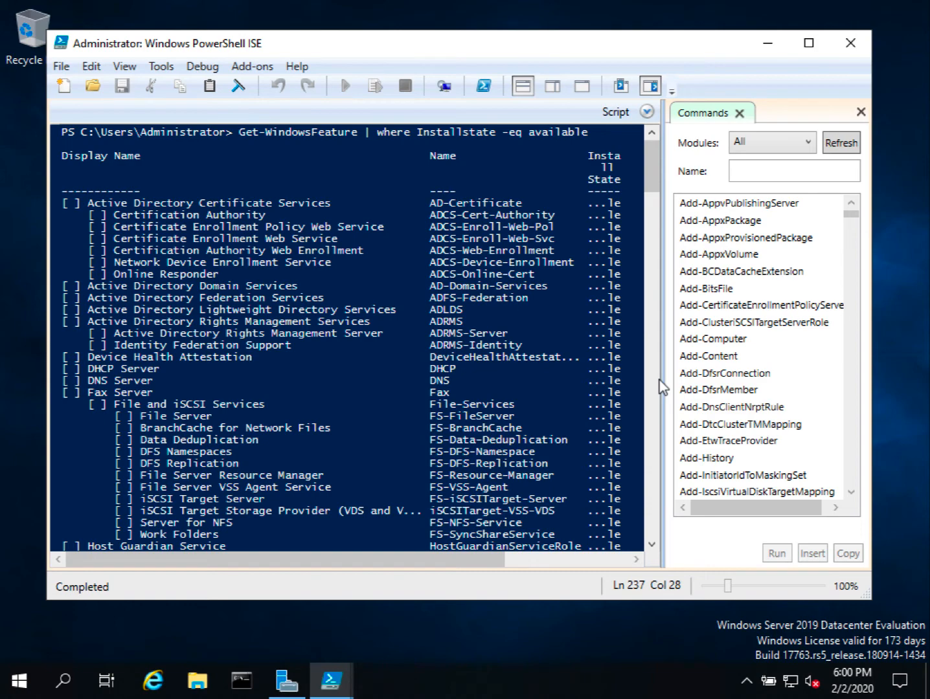
left_click_drag(653, 172, 679, 501)
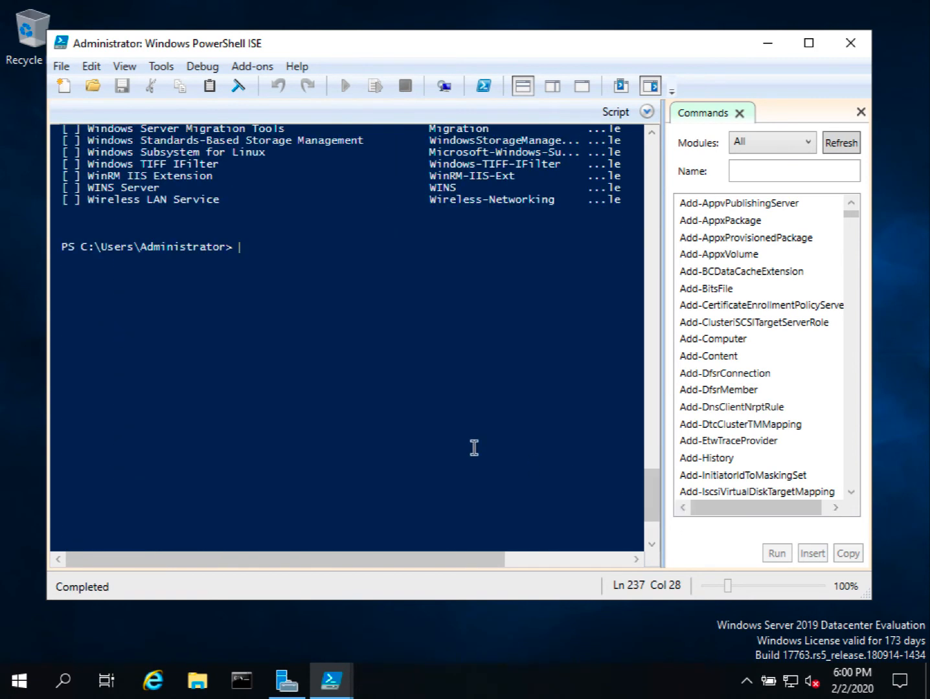
type("cls")
key("Return")
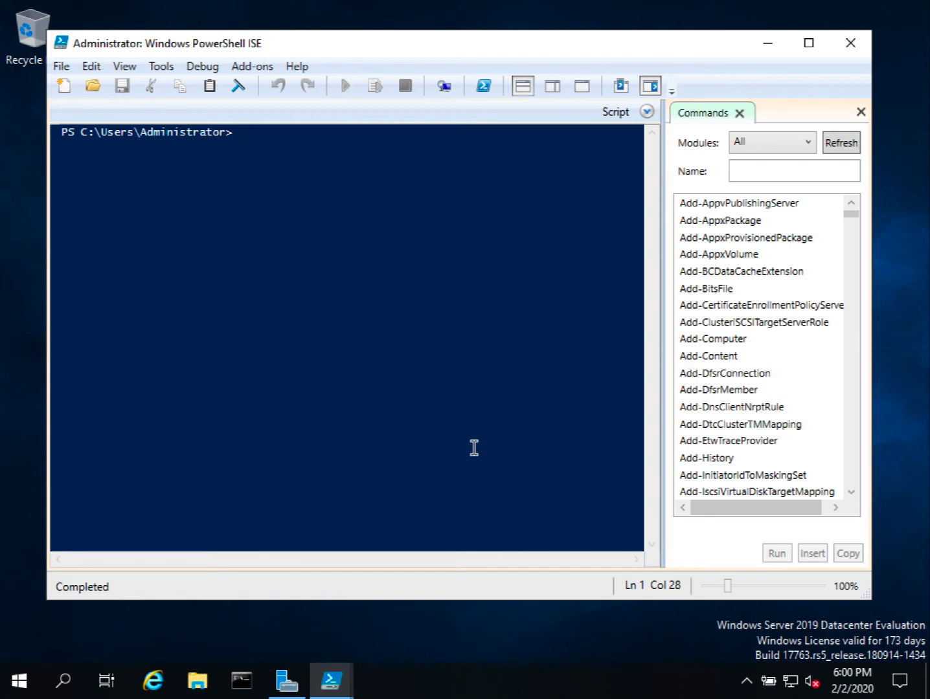
Enter the Install-WindowsFeature cmdlet at the console prompt
type("In")
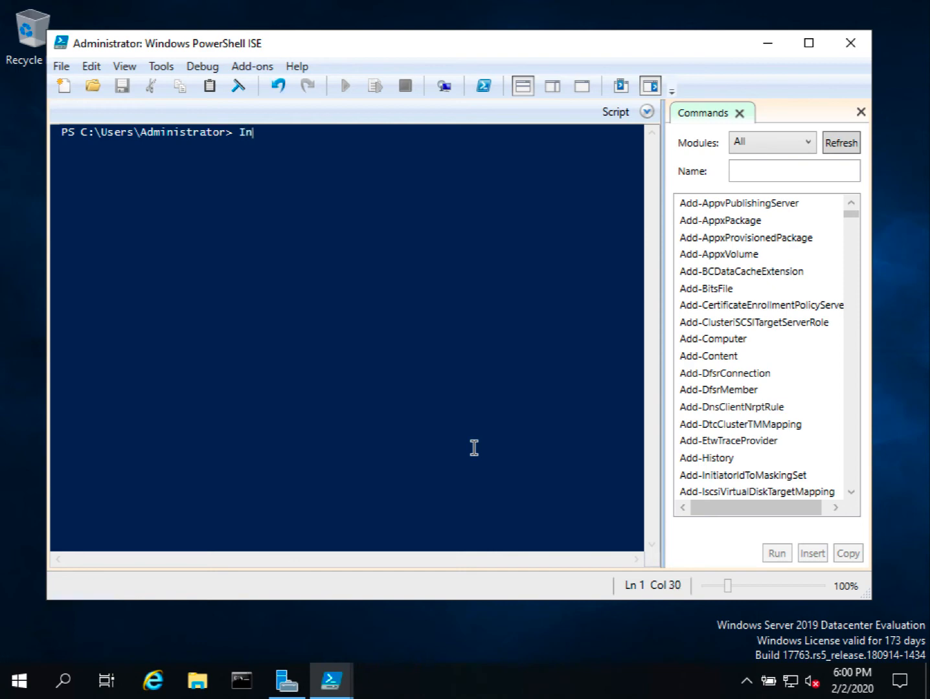
type("stall -Wind")
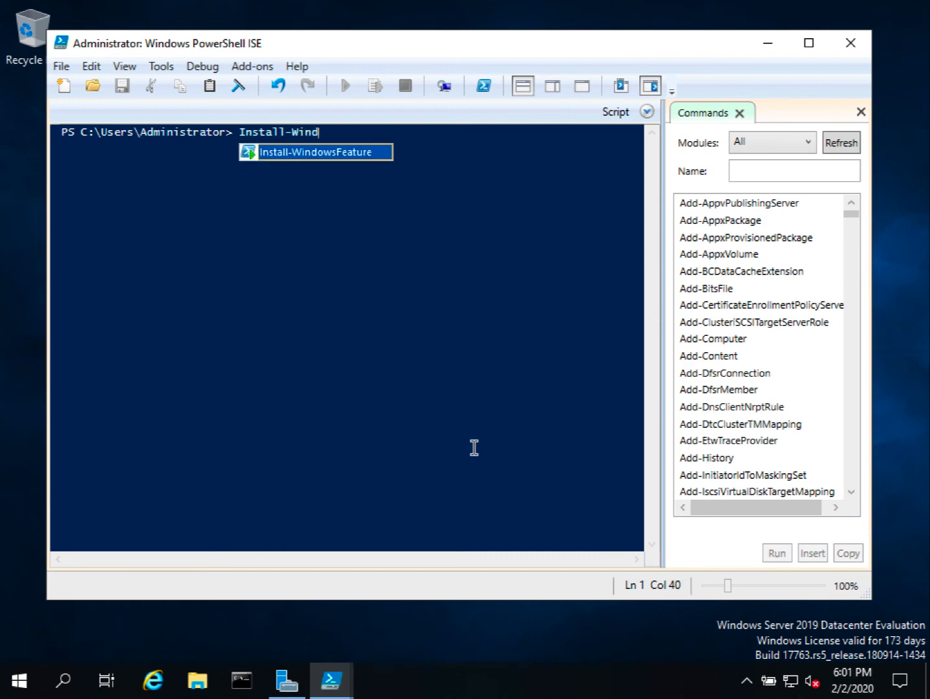
key("Tab")
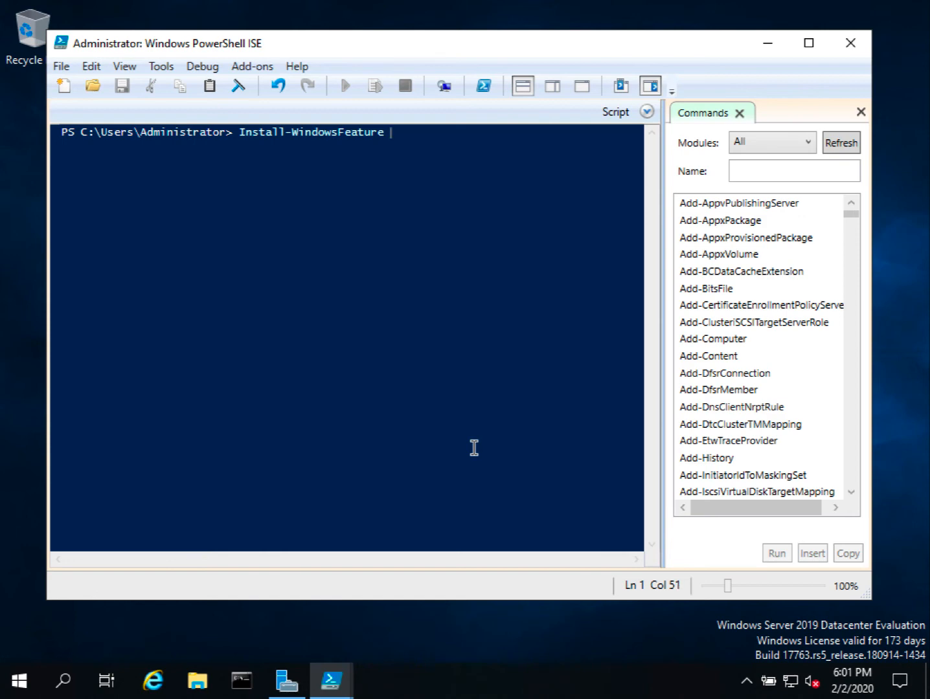
type("RoleOrFeauture")
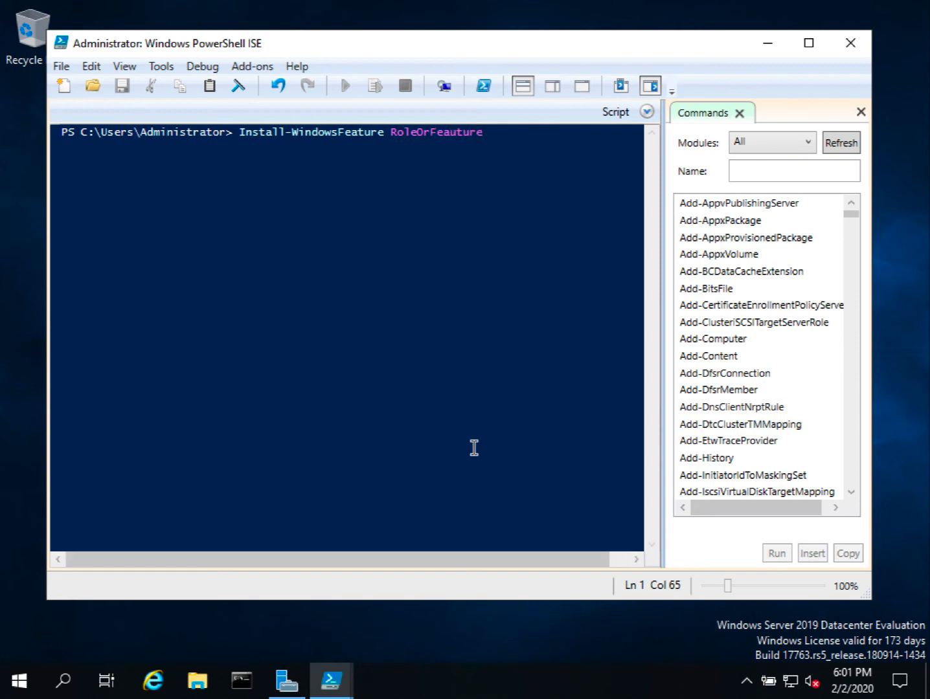
type("name")
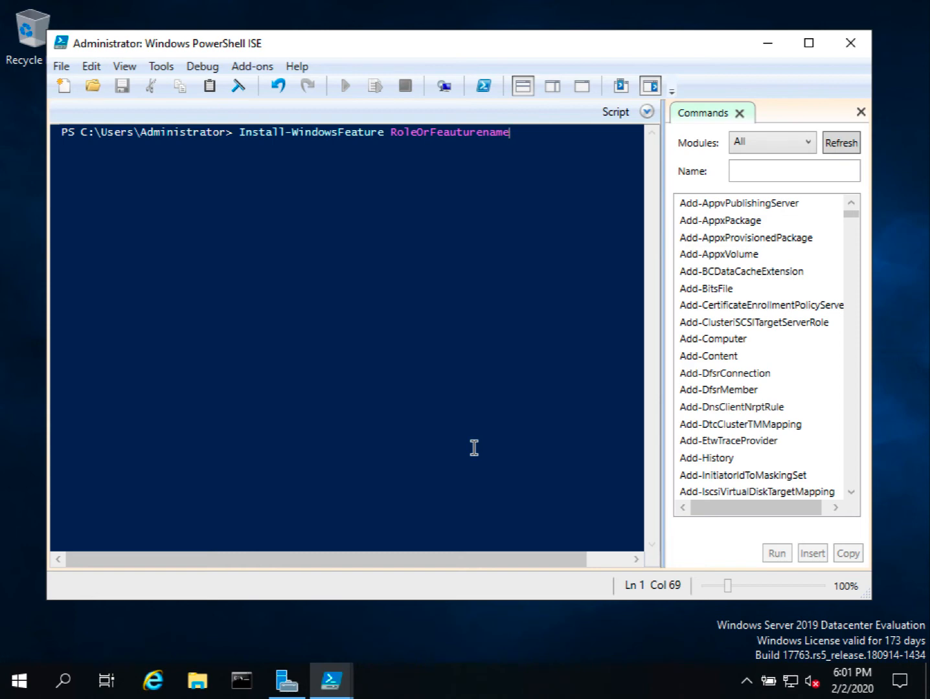
key("BackSpace")
key("BackSpace")
key("BackSpace")
key("BackSpace")
key("BackSpace")
key("BackSpace")
key("BackSpace")
key("BackSpace")
key("BackSpace")
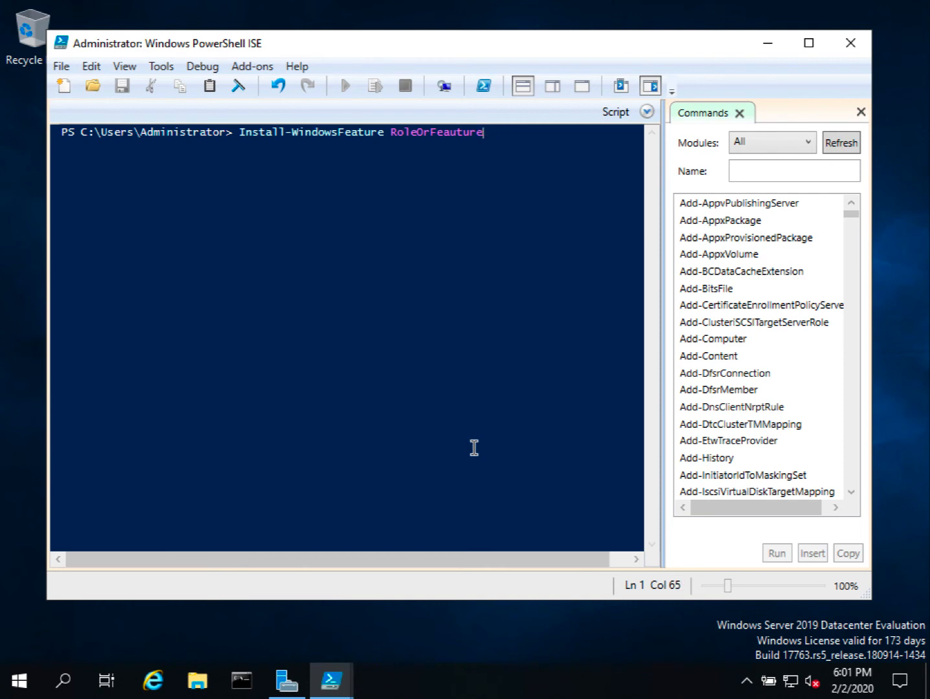
key("BackSpace")
key("BackSpace")
key("BackSpace")
key("BackSpace")
key("BackSpace")
key("BackSpace")
key("BackSpace")
key("BackSpace")
key("BackSpace")
key("BackSpace")
key("BackSpace")
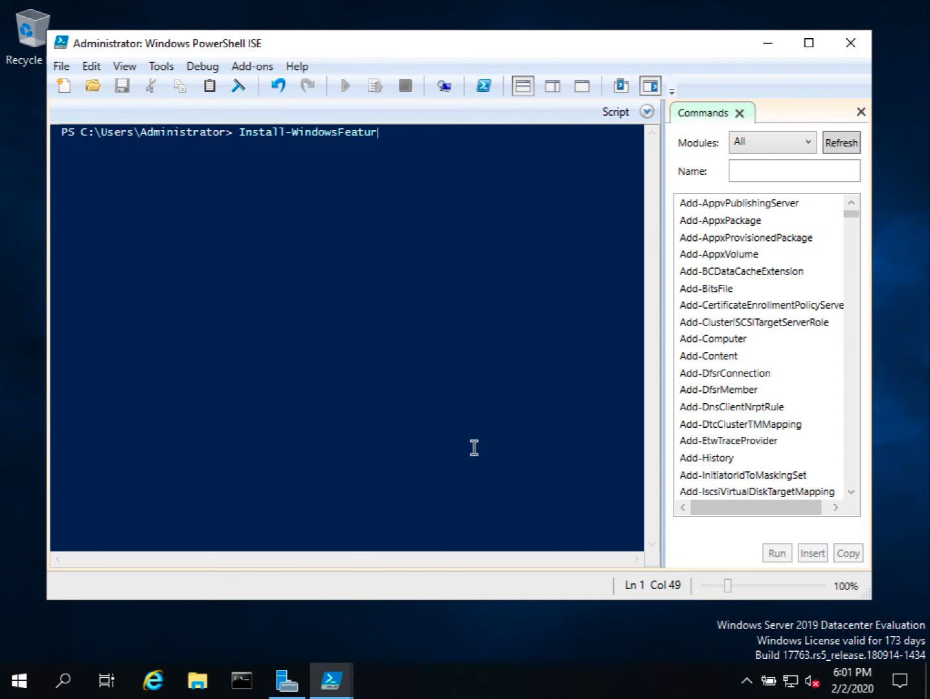
Complete the command as Install-WindowsFeature Remoteaccess and run it to install the Remote Access role
type("e")
type("Remoteaccess")
key("Return")
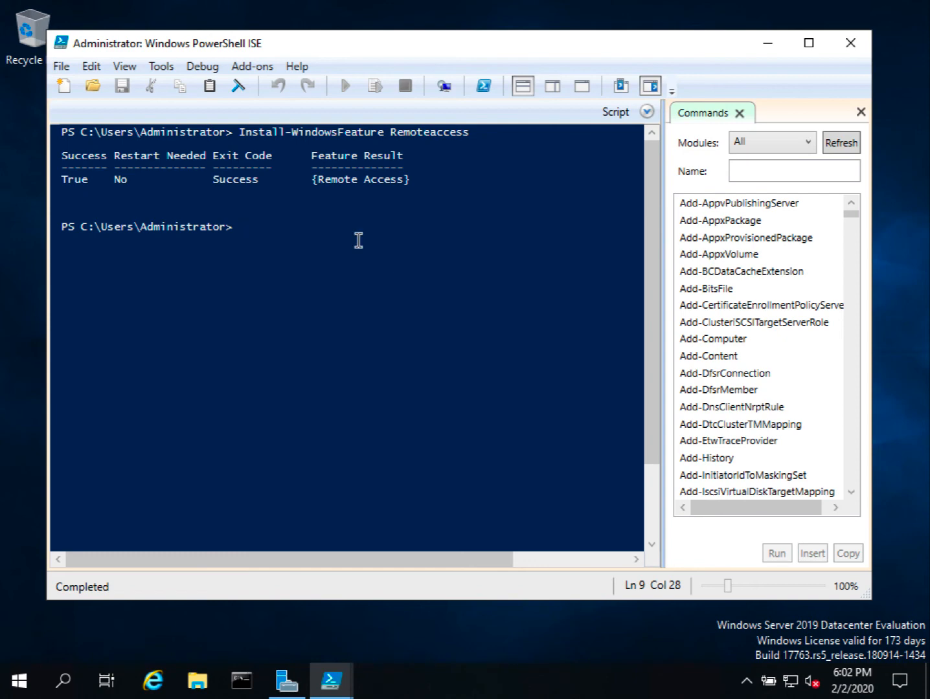
Run Install-WindowsFeature Remoteaccess with the -IncludeAllSubFeature switch to install the role with all its subfeatures
key("Up")
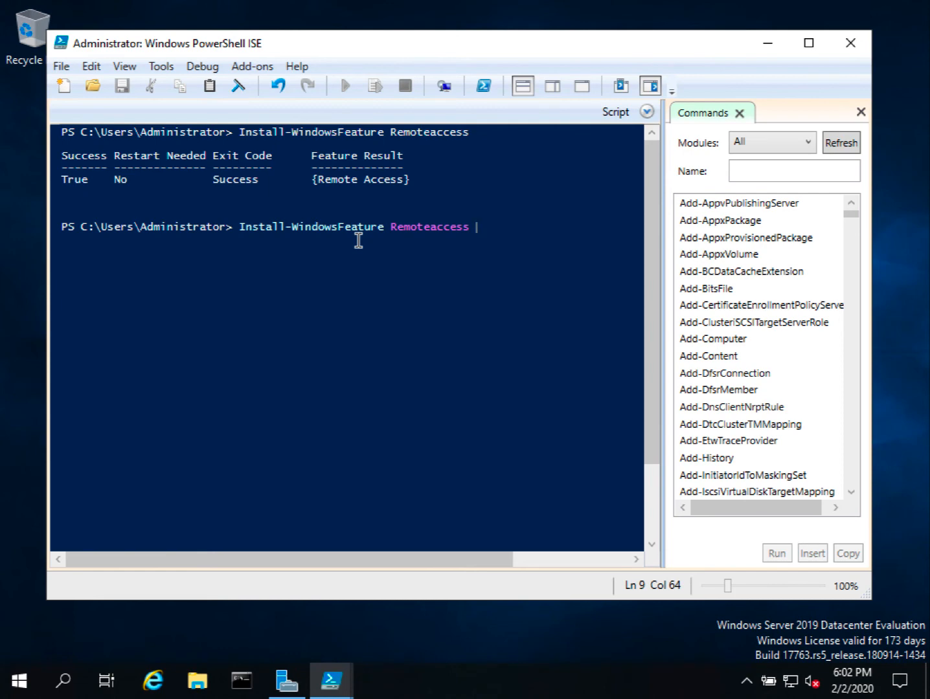
type("-i")
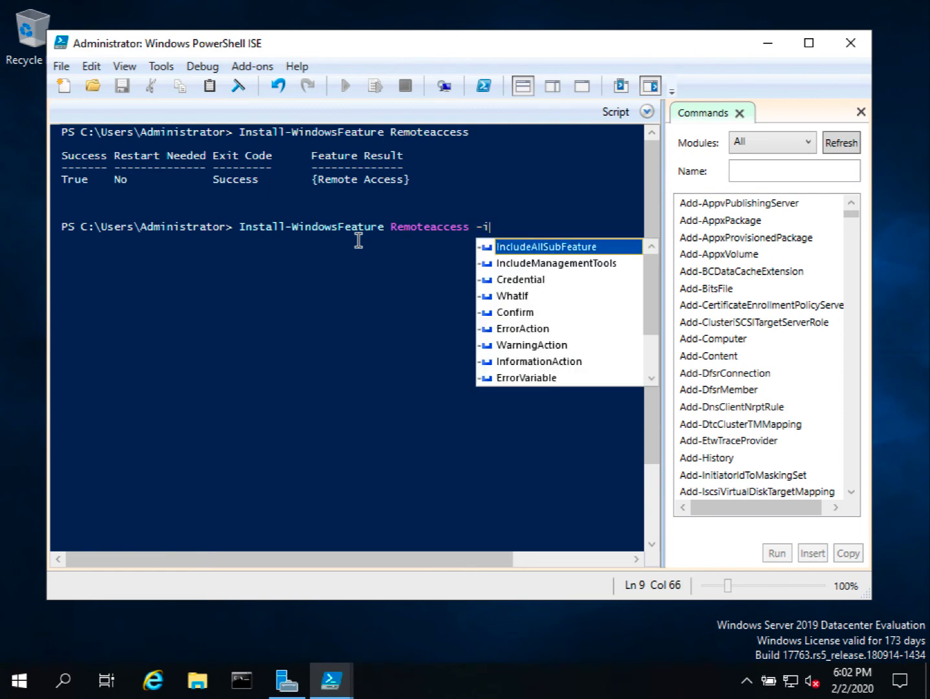
type("ncl")
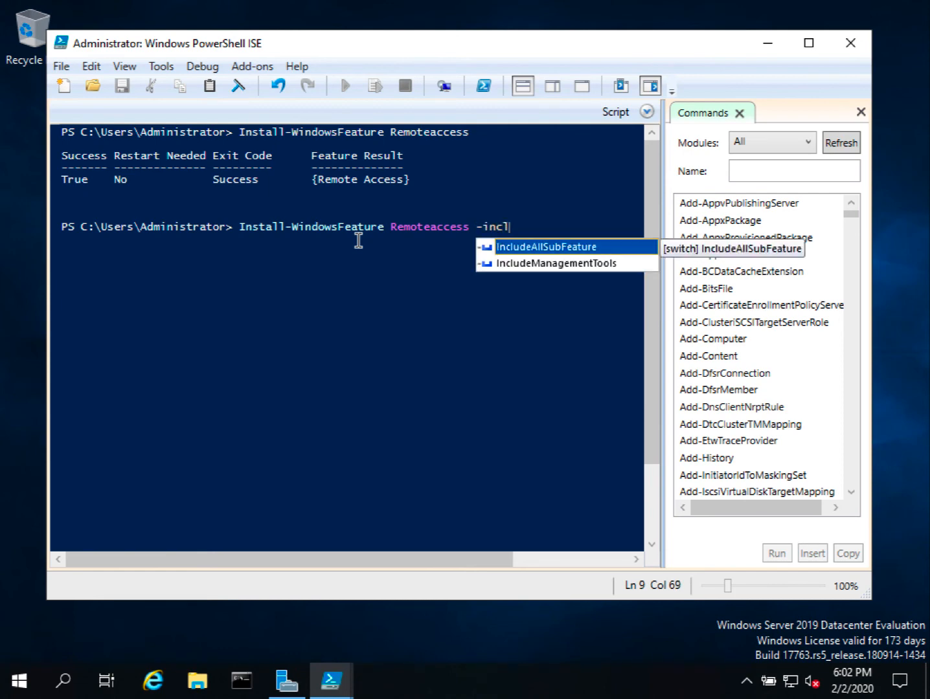
double_click(555, 247)
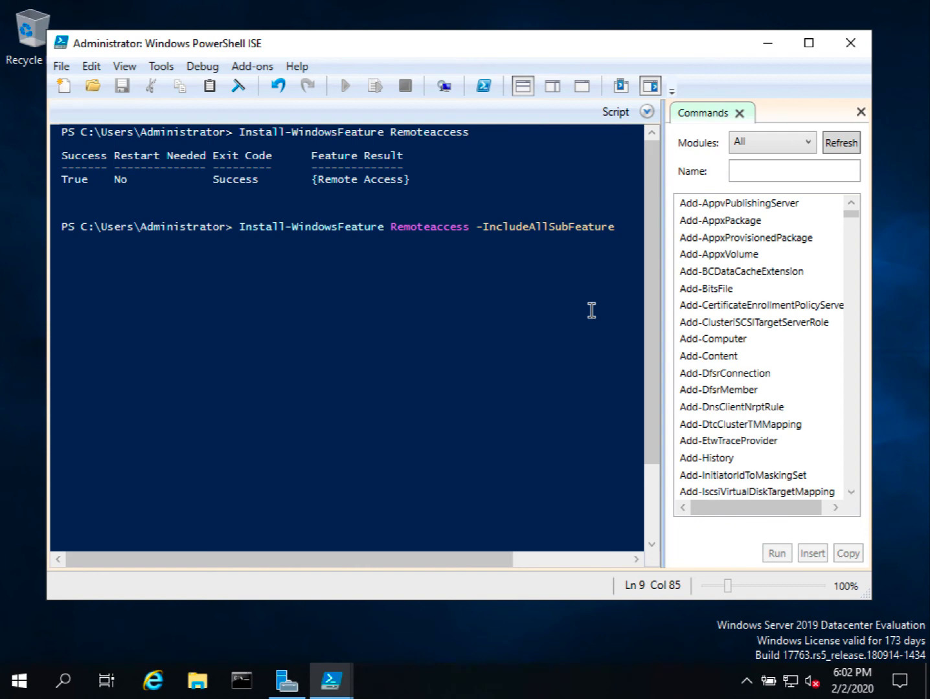
key("Return")
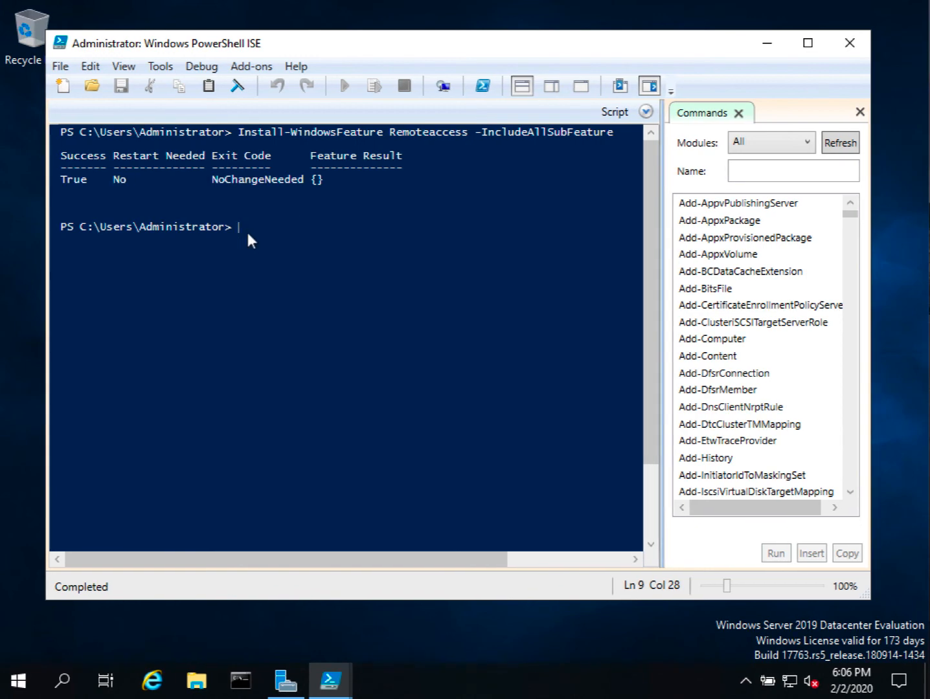
Run Uninstall-WindowsFeature Remoteaccess -IncludeManagementTools to remove the Remote Access role with its management tools
left_click(248, 223)
left_click(247, 227)
type("Unins")
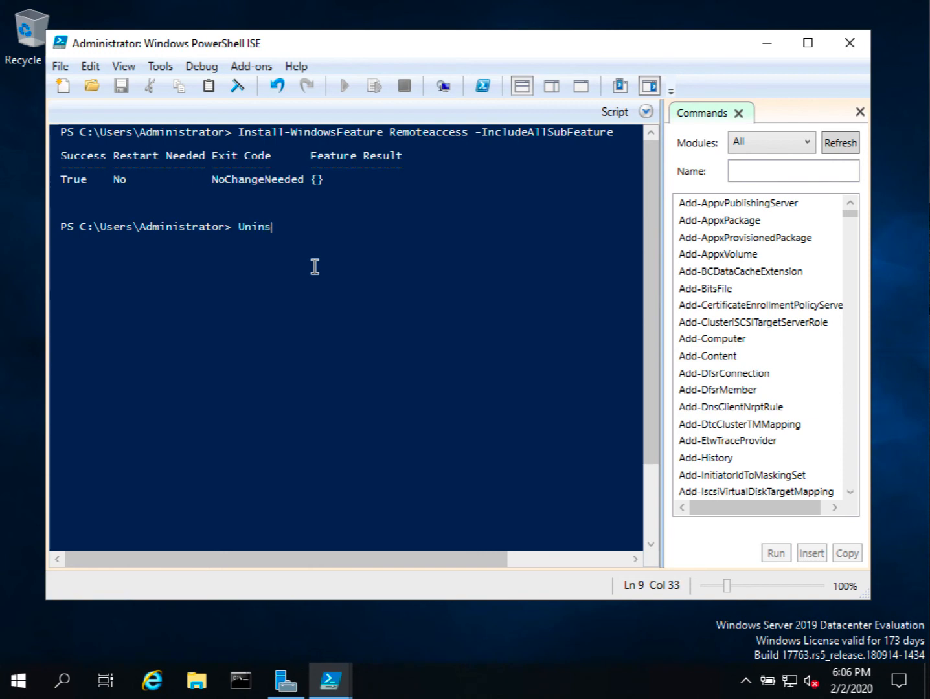
type("tall-Win")
key("Tab")
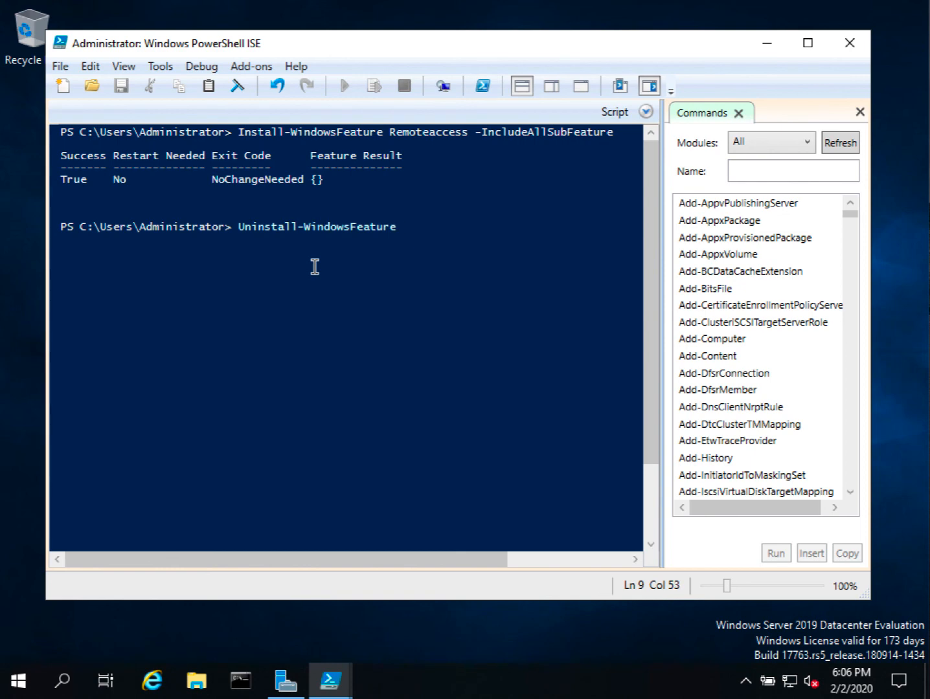
type("Remoteaccess")
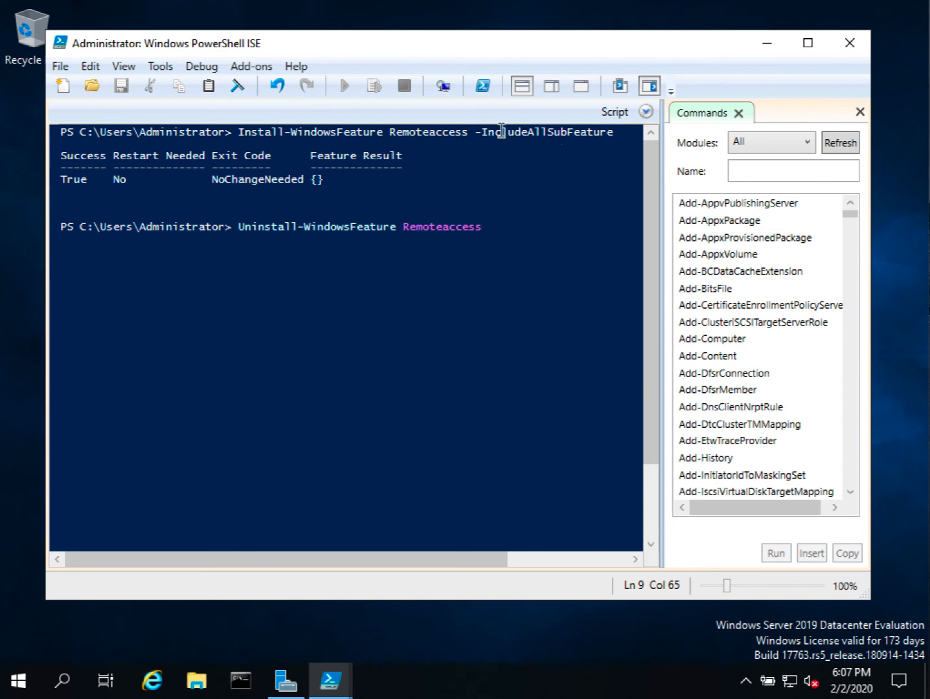
type("-incl")
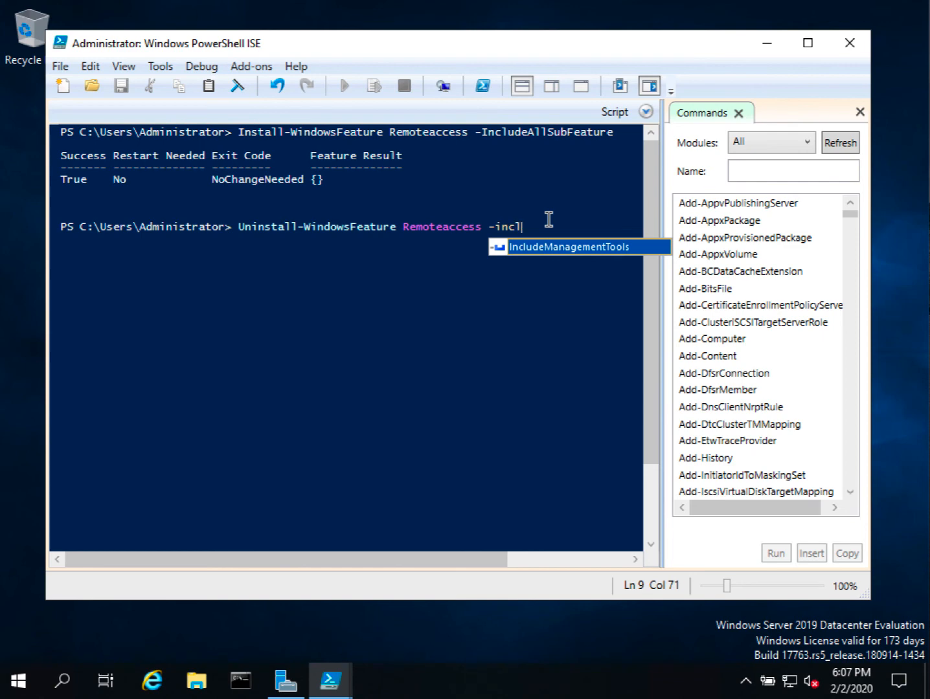
key("BackSpace")
key("Tab")
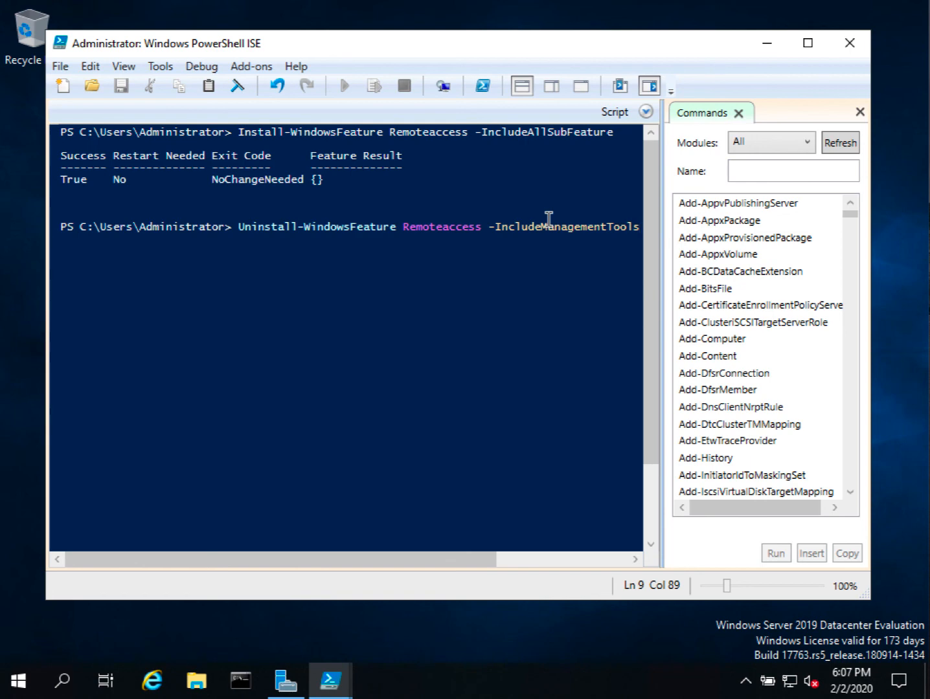
key("Return")
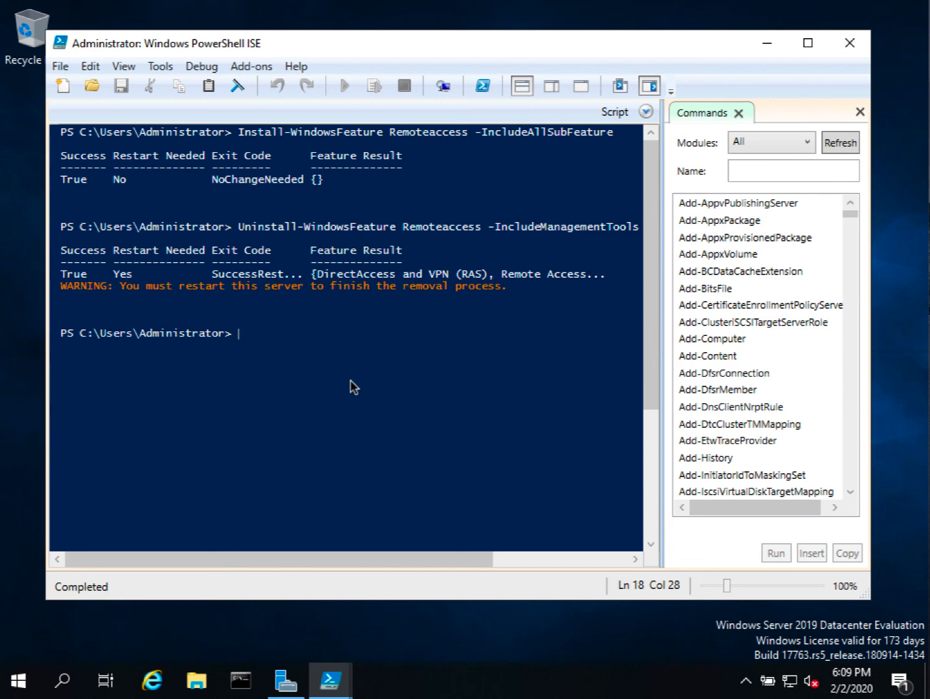
Try to uninstall Remoteaccess from a remote server by recalling the earlier Uninsitall-WindowsFeature Remoteaccess command and adding -192.168.0.20
key("Up")
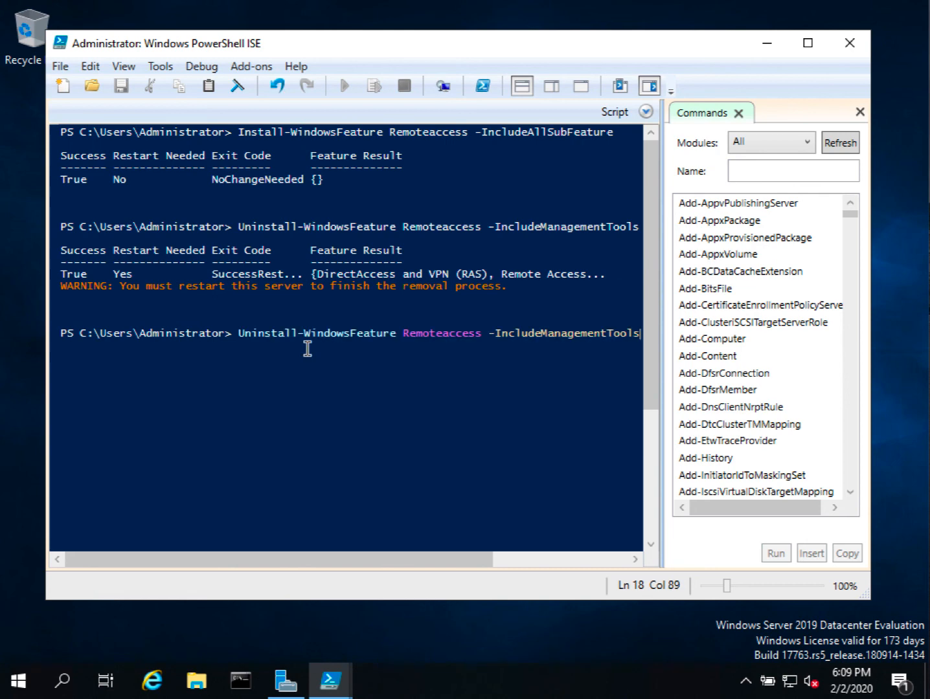
key("Up")
key("Up")
key("Up")
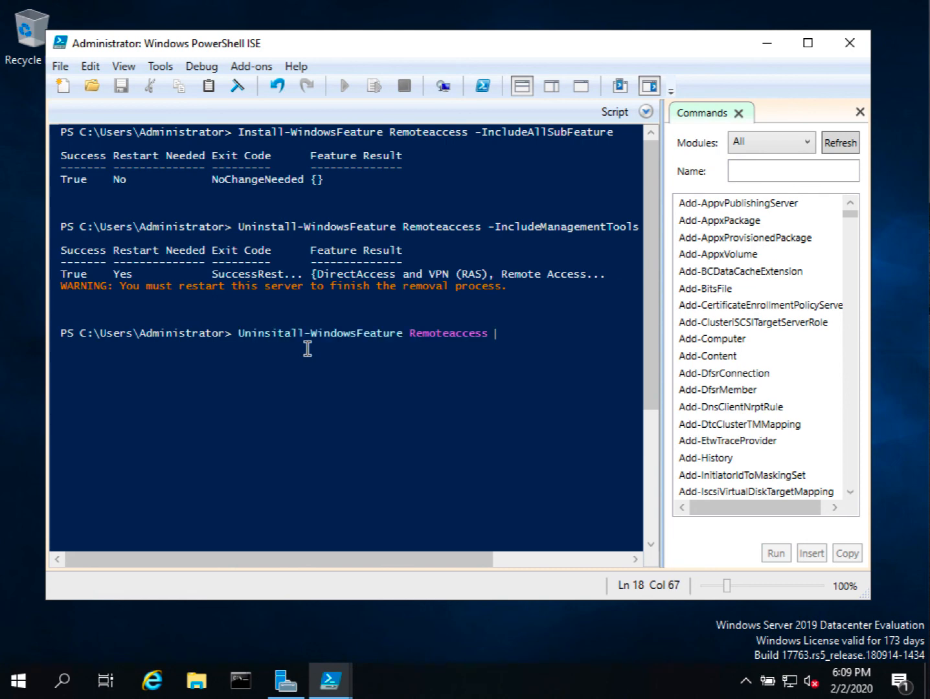
type("-Dc01")
key("BackSpace")
key("BackSpace")
key("BackSpace")
key("BackSpace")
type("192.168.0.20")
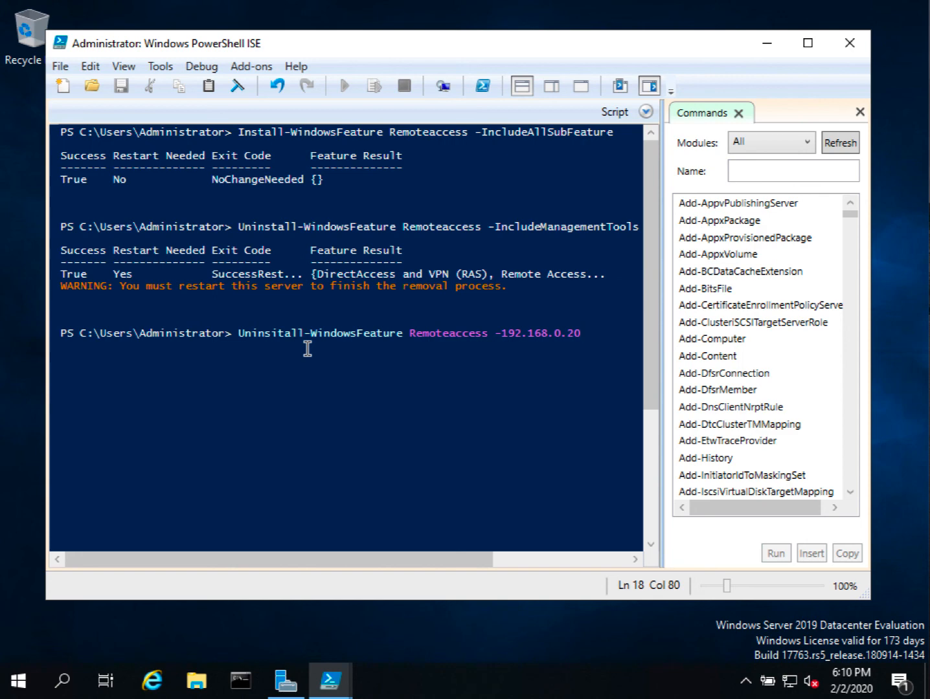
key("Return")
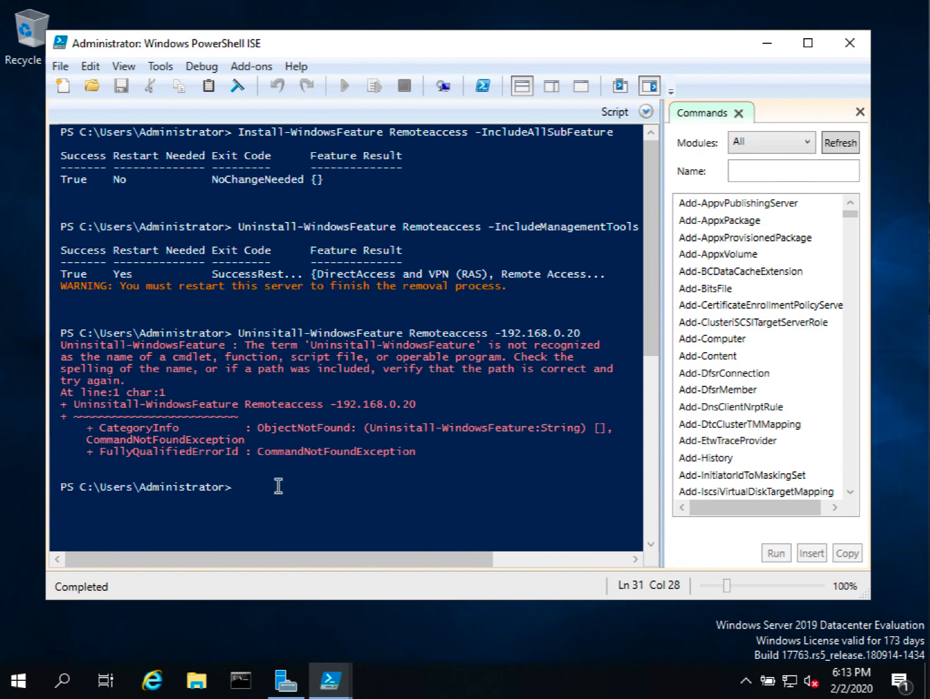
Recall the earlier Uninsitall-WindowsFeature Remoteaccess command and append -vhd to it
key("Up")
key("Up")
key("Up")
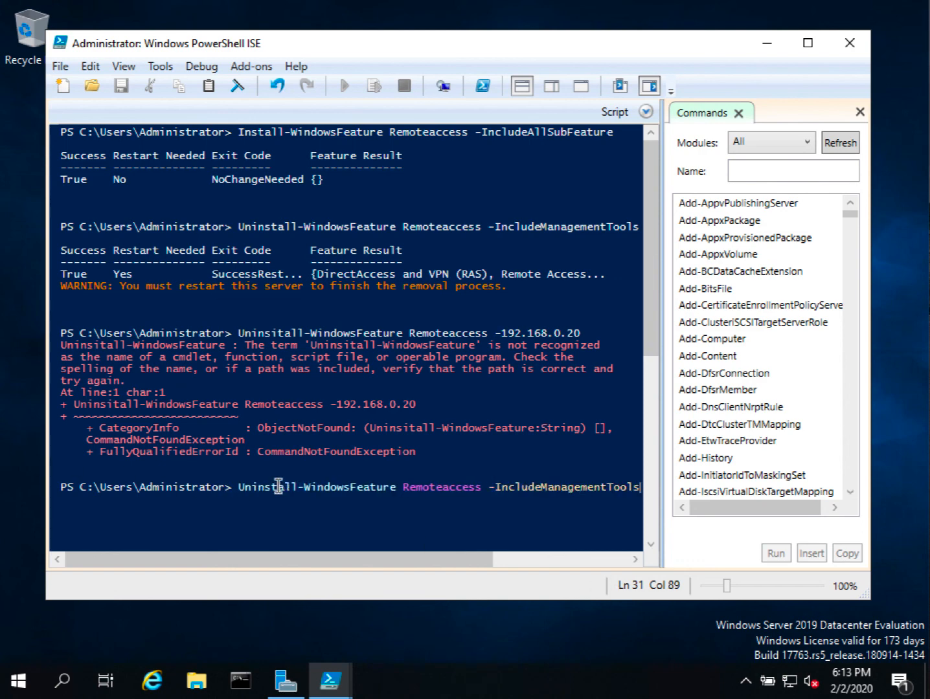
key("Up")
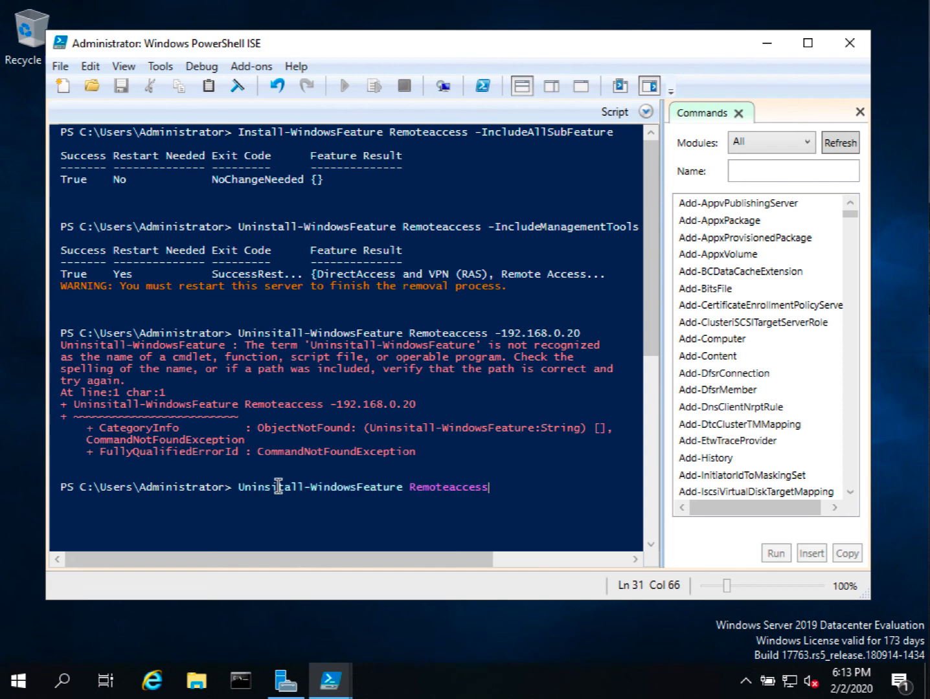
type("-vhd")
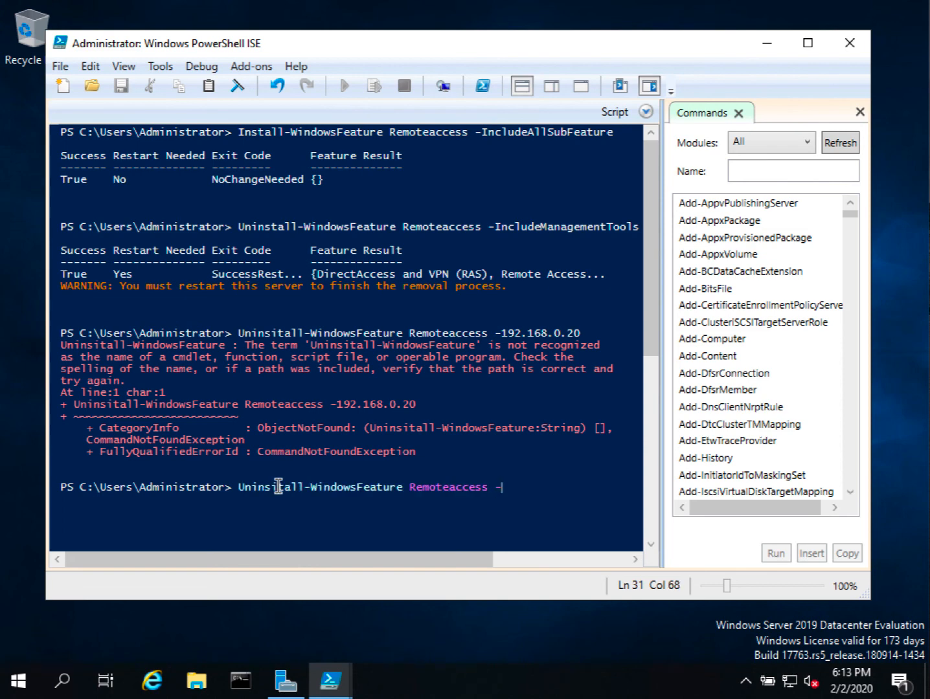